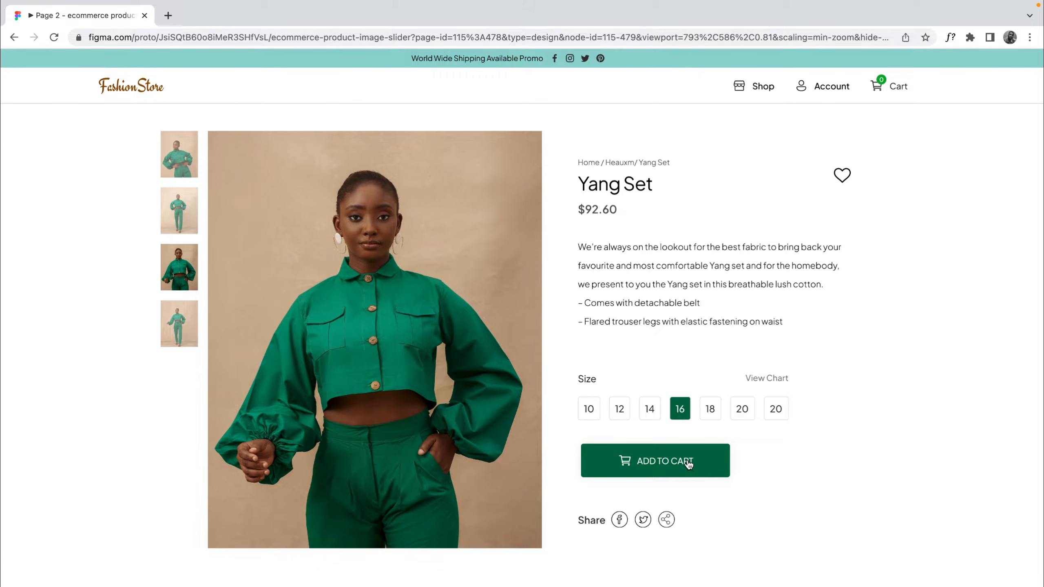
Add the Yang Set to the cart with a quantity of 4 and check the cart counter in the page header.
{"action": "left_click", "coordinate": [648, 462]}
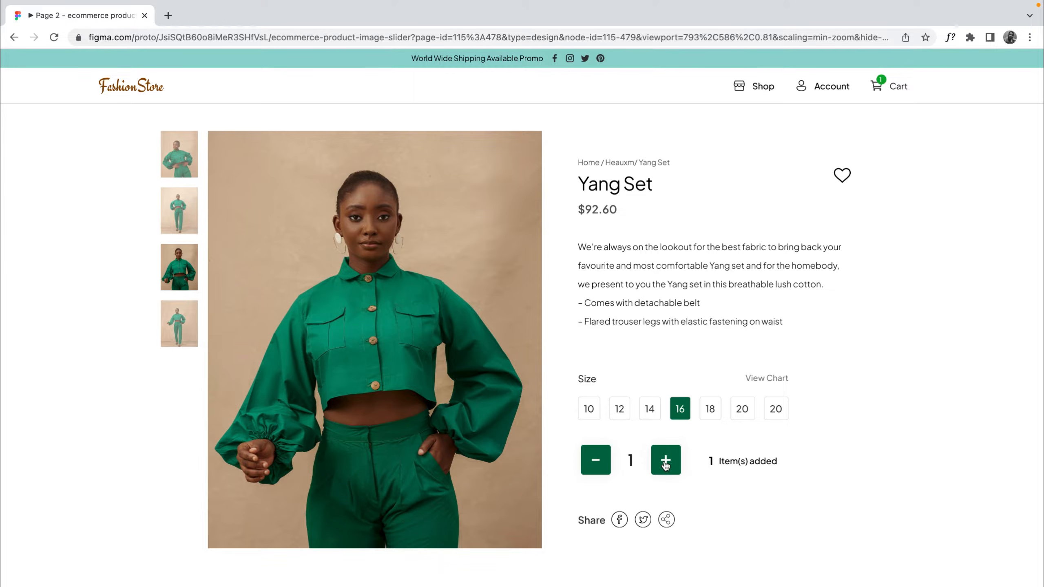
{"action": "left_click", "coordinate": [665, 466]}
{"action": "left_click", "coordinate": [665, 466]}
{"action": "left_click", "coordinate": [661, 466]}
{"action": "scroll", "coordinate": [916, 120], "scroll_direction": "up", "scroll_amount": 5}
{"action": "scroll", "coordinate": [916, 120], "scroll_direction": "up", "scroll_amount": 4}
{"action": "scroll", "coordinate": [916, 120], "scroll_direction": "right", "scroll_amount": 2}
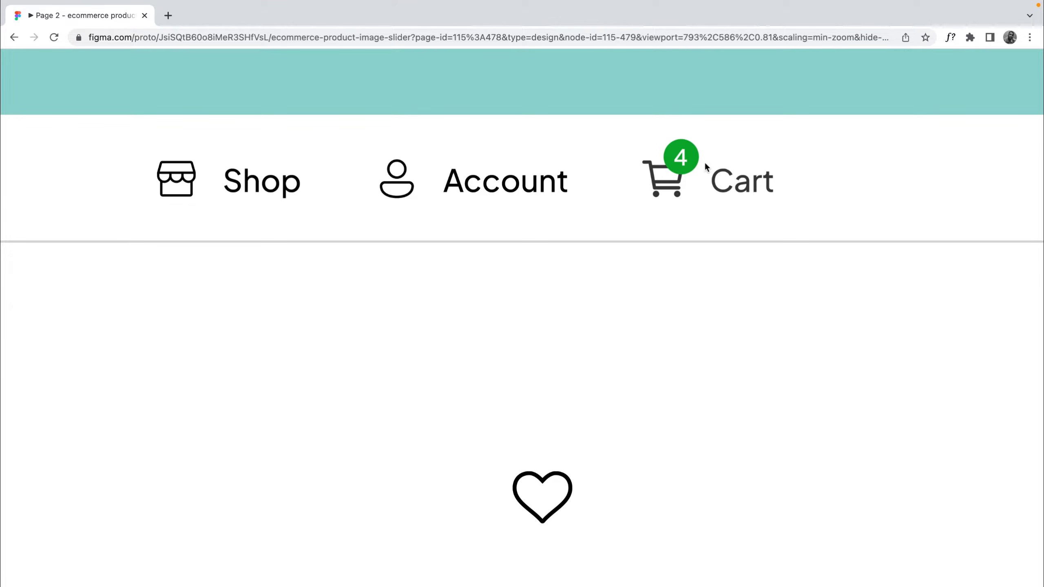
{"action": "scroll", "coordinate": [705, 162], "scroll_direction": "down", "scroll_amount": 8}
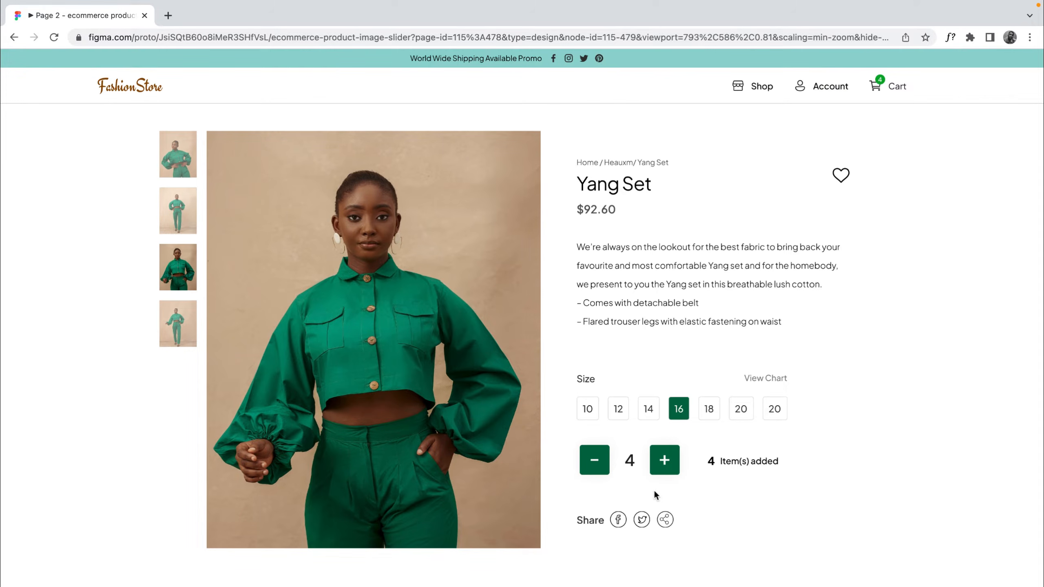
Raise the Yang Set quantity to 6 and check the header's cart counter up close.
{"action": "left_click", "coordinate": [664, 459]}
{"action": "left_click", "coordinate": [664, 459]}
{"action": "scroll", "coordinate": [876, 126], "scroll_direction": "up", "scroll_amount": 10}
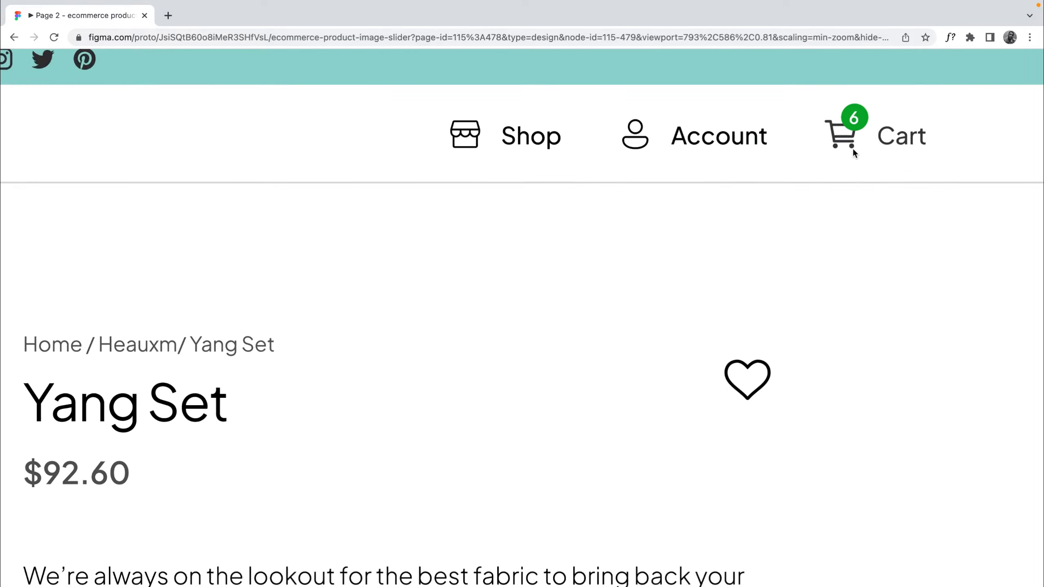
{"action": "scroll", "coordinate": [689, 149], "scroll_direction": "down", "scroll_amount": 2}
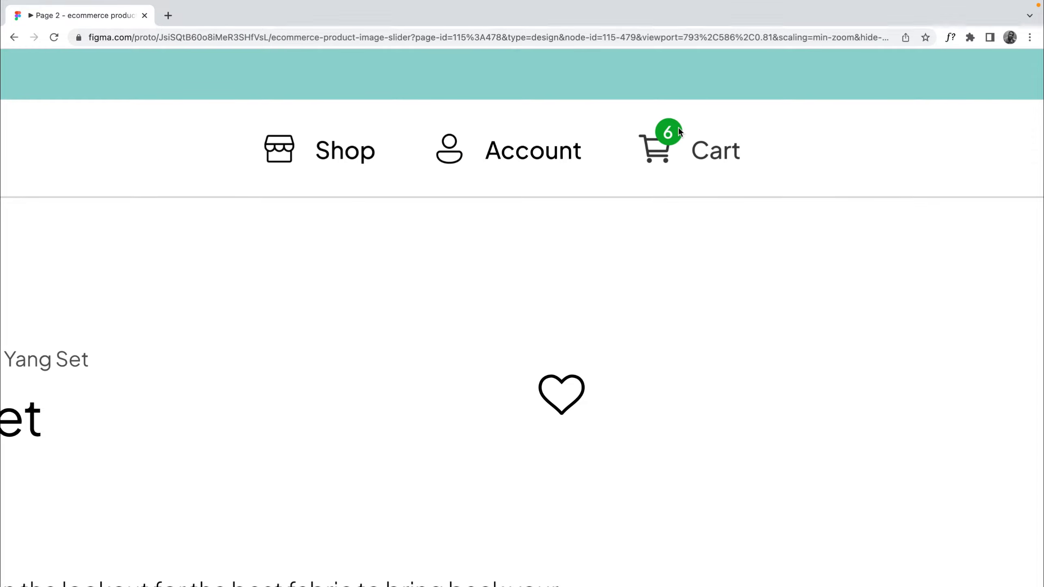
{"action": "scroll", "coordinate": [678, 130], "scroll_direction": "down", "scroll_amount": 8}
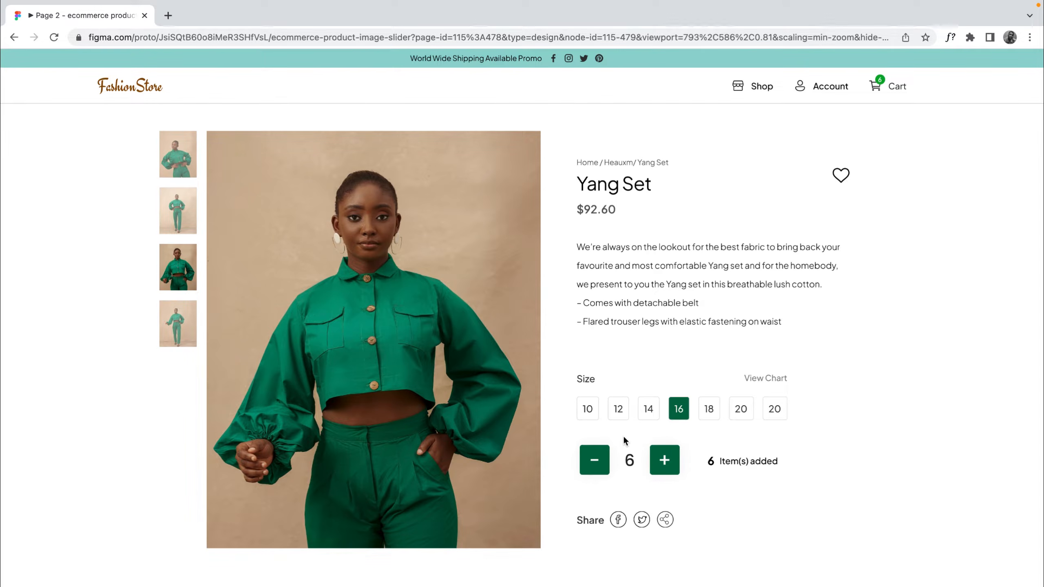
Reduce the Yang Set quantity one item at a time down to 0 in the prototype.
{"action": "left_click", "coordinate": [591, 469]}
{"action": "left_click", "coordinate": [592, 469]}
{"action": "left_click", "coordinate": [594, 467]}
{"action": "left_click", "coordinate": [594, 466]}
{"action": "left_click", "coordinate": [594, 466]}
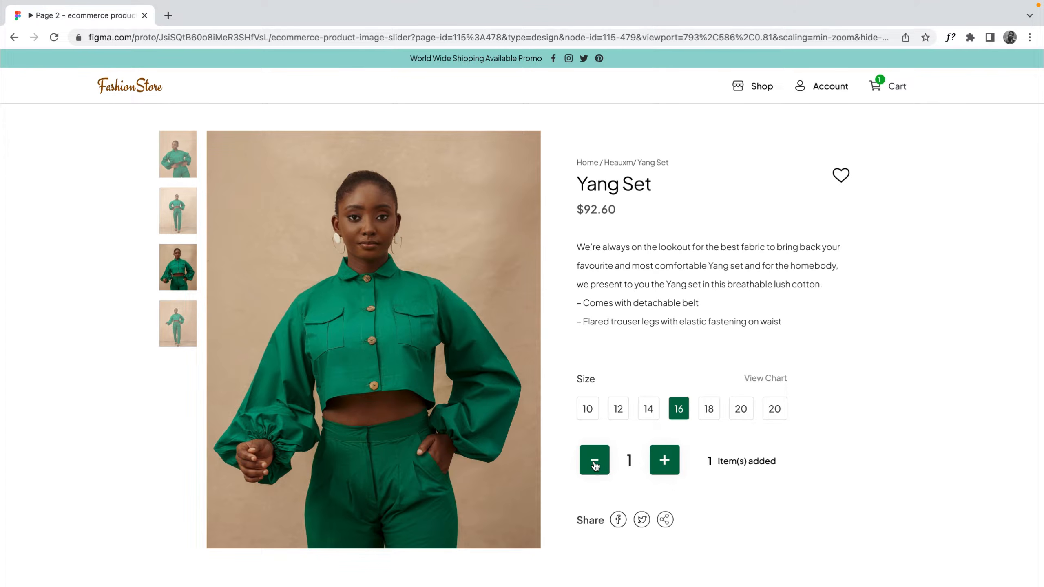
{"action": "left_click", "coordinate": [594, 465]}
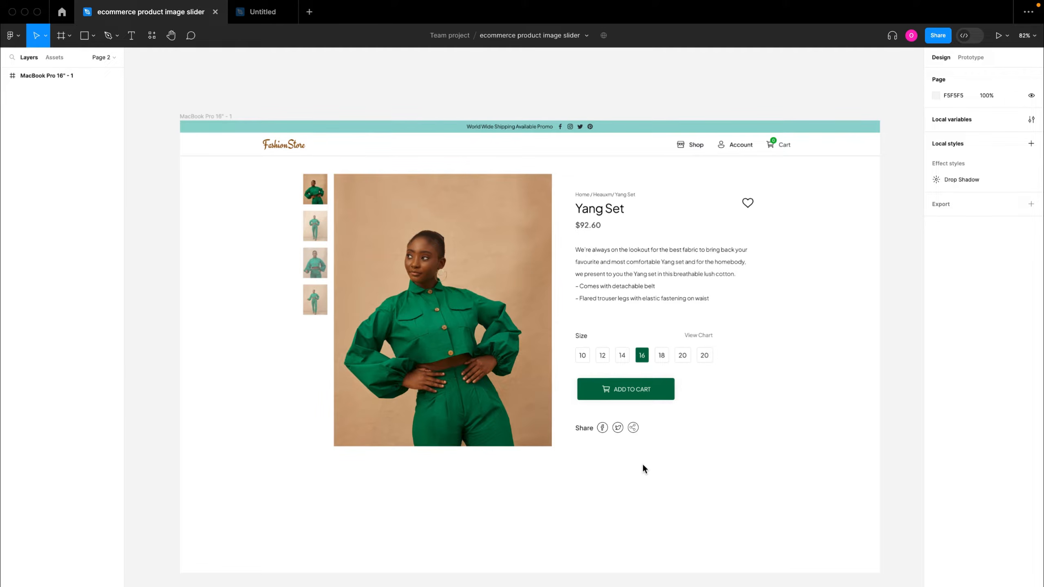
Switch to the browser prototype and test the product image slider forwards and backwards between the last two photos.
{"action": "key", "text": "ctrl+Left"}
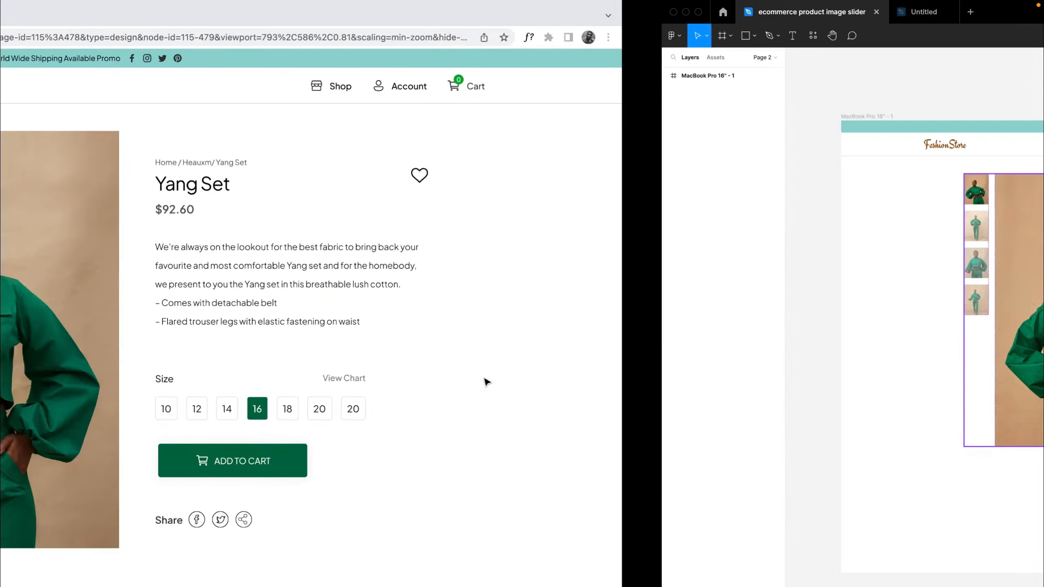
{"action": "mouse_move", "coordinate": [241, 318]}
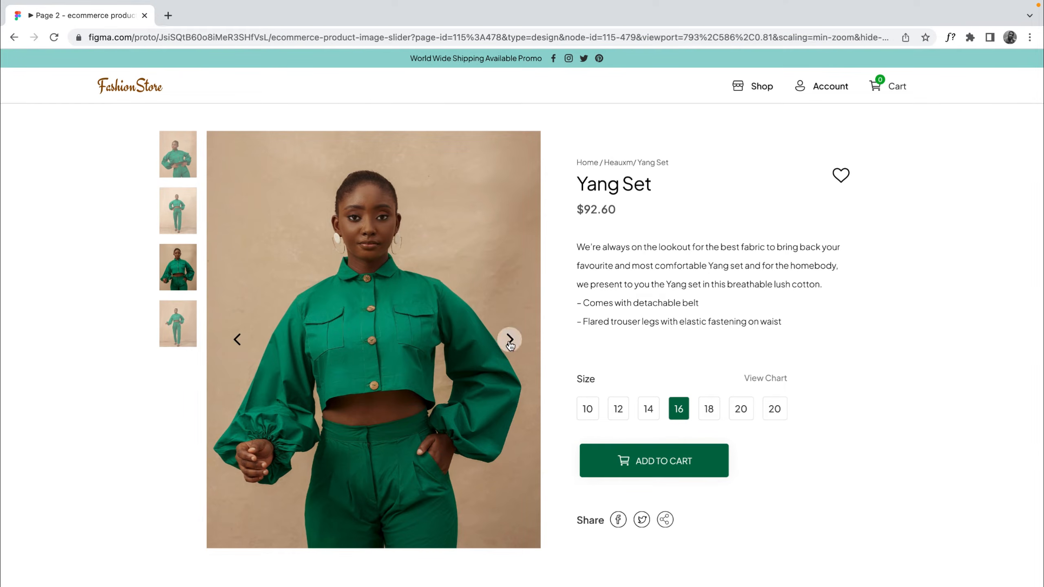
{"action": "left_click", "coordinate": [510, 341]}
{"action": "left_click", "coordinate": [237, 339]}
{"action": "left_click", "coordinate": [500, 340]}
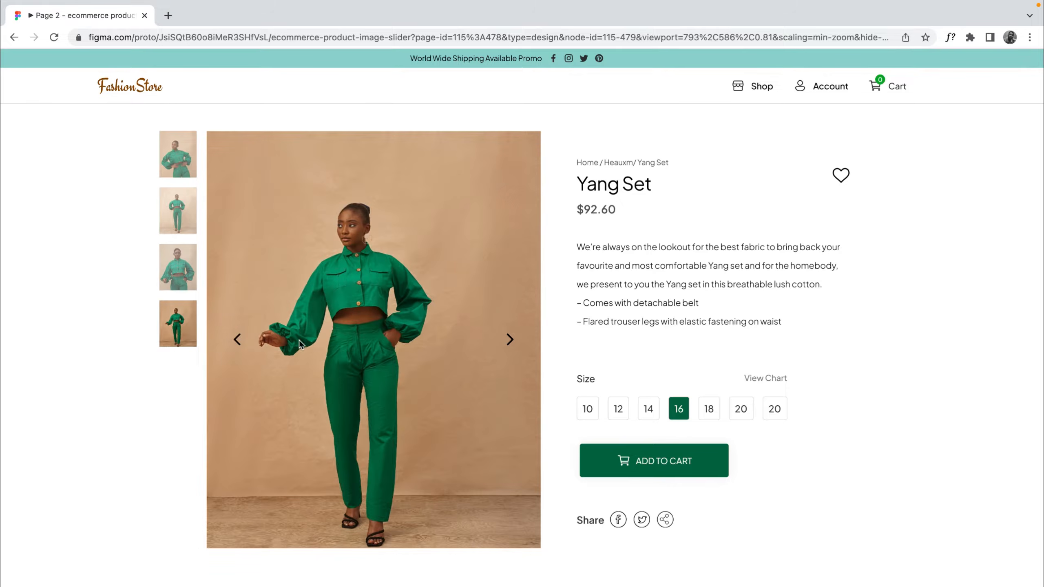
{"action": "left_click", "coordinate": [238, 340]}
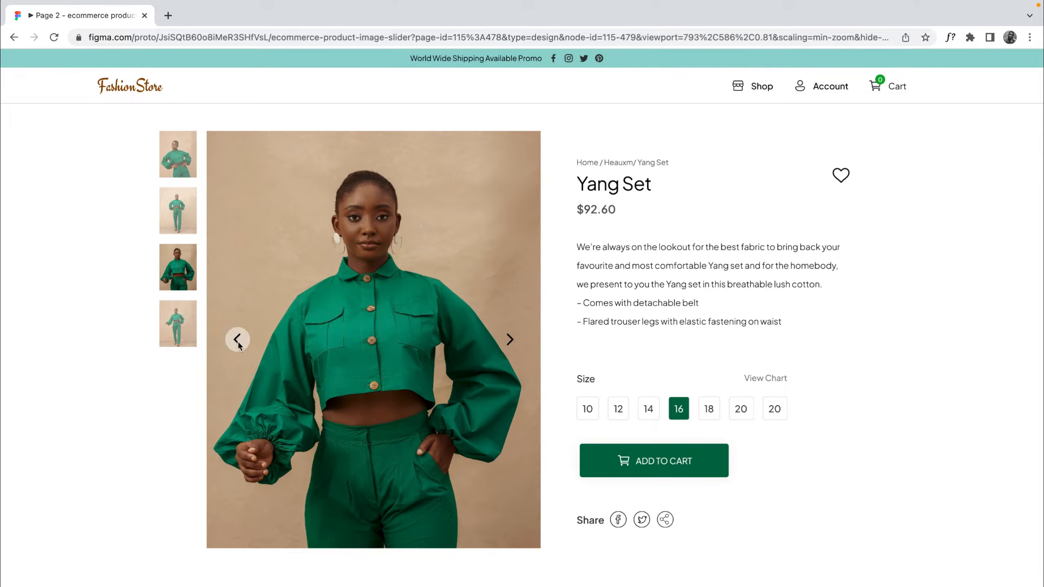
{"action": "left_click", "coordinate": [510, 340]}
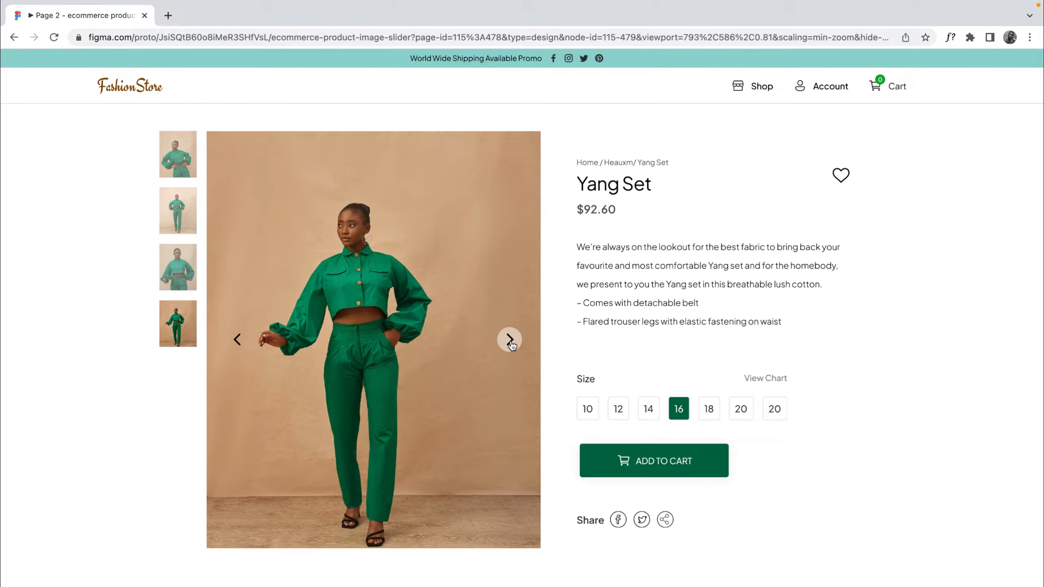
{"action": "left_click", "coordinate": [237, 339]}
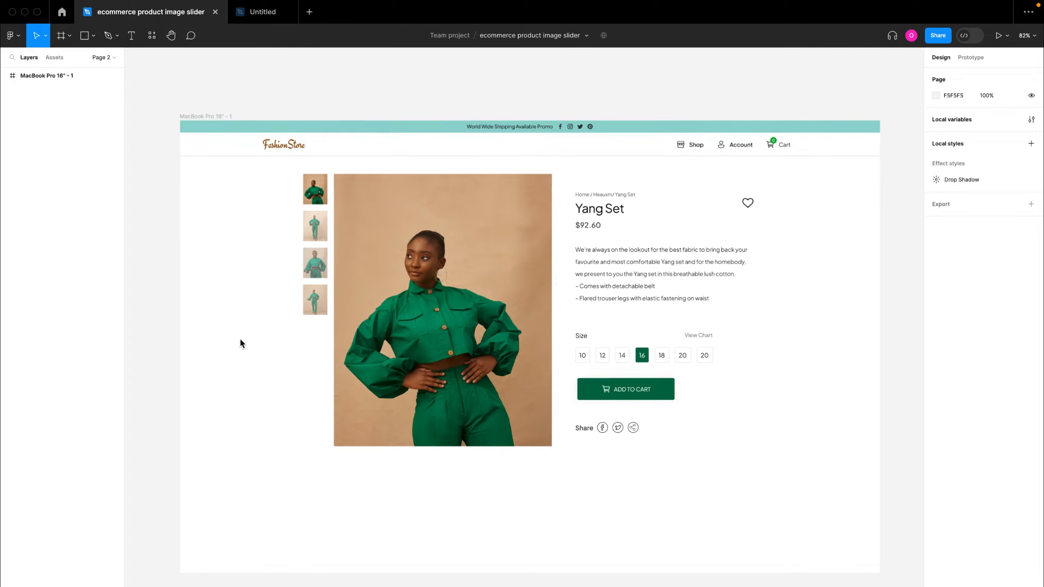
{"action": "left_click", "coordinate": [206, 117]}
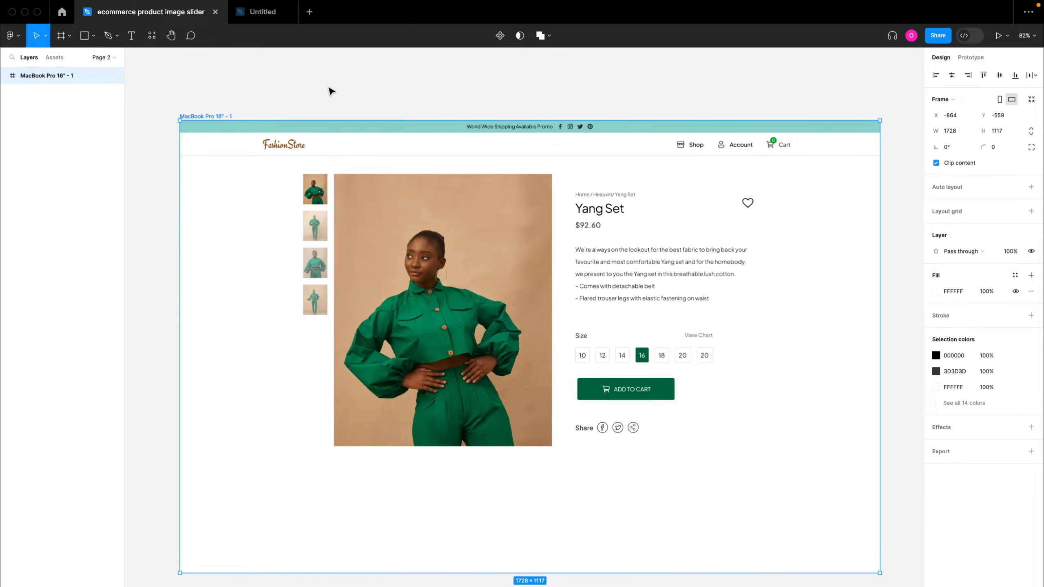
{"action": "left_click", "coordinate": [393, 108]}
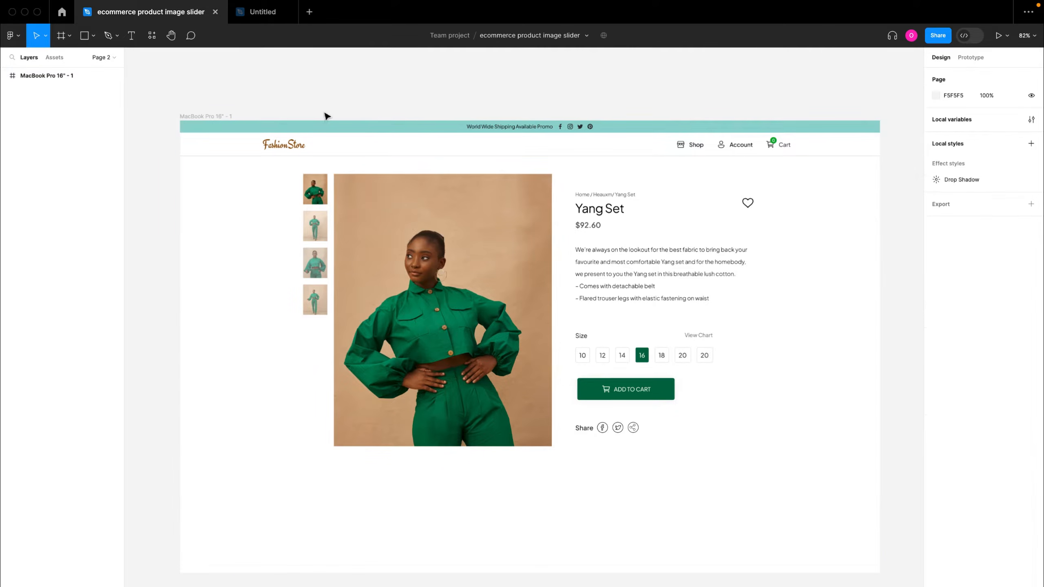
{"action": "left_click", "coordinate": [103, 58]}
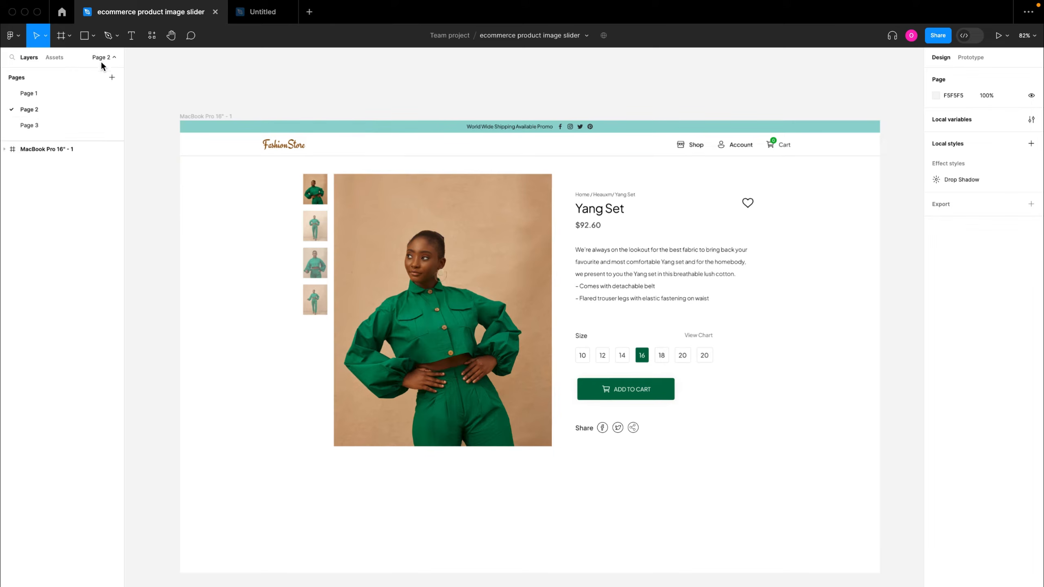
{"action": "left_click", "coordinate": [49, 124]}
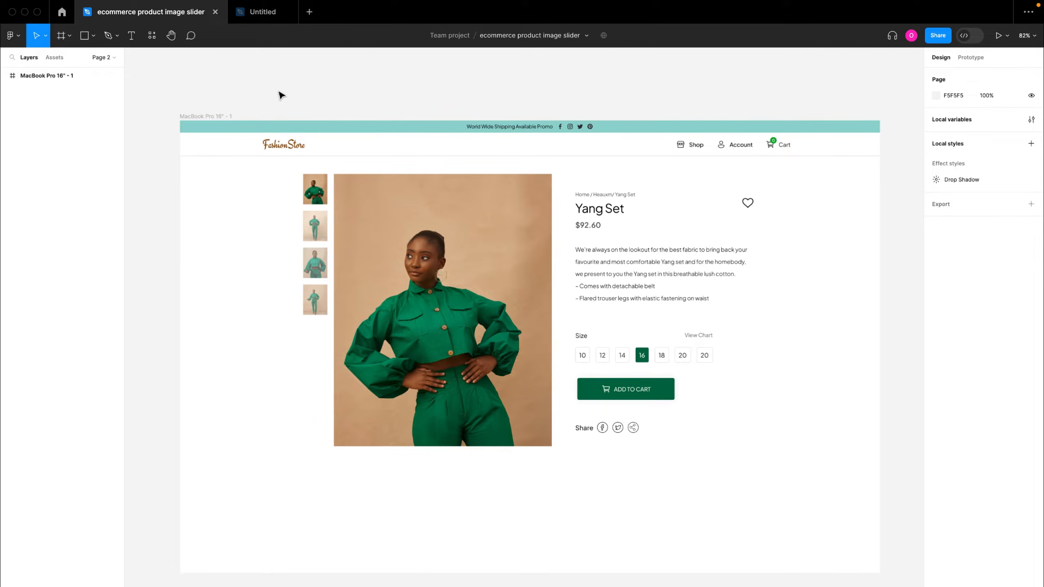
Paste the copied product page frame into the Untitled design file.
{"action": "left_click", "coordinate": [264, 15]}
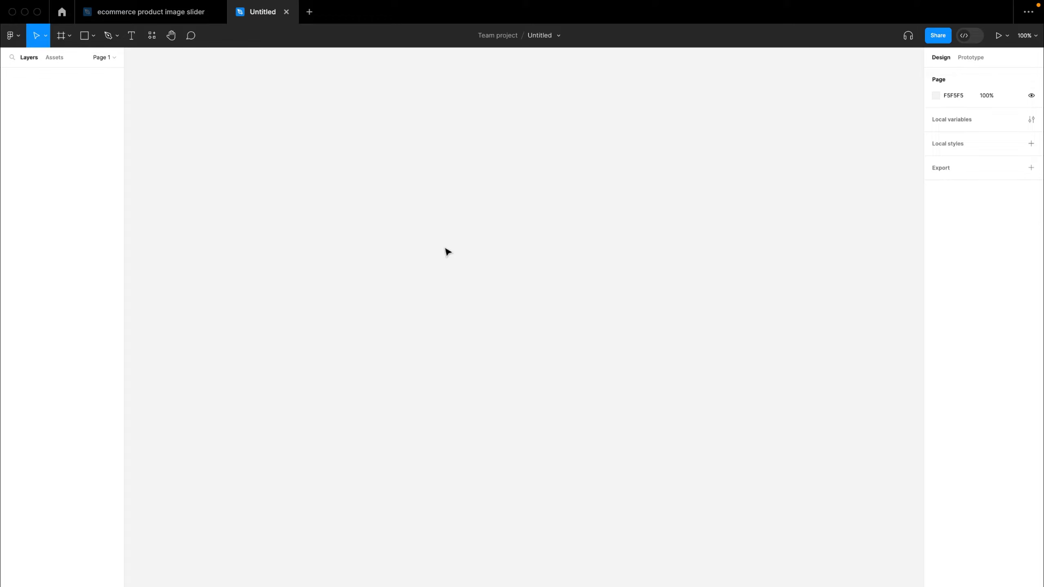
{"action": "key", "text": "ctrl+v"}
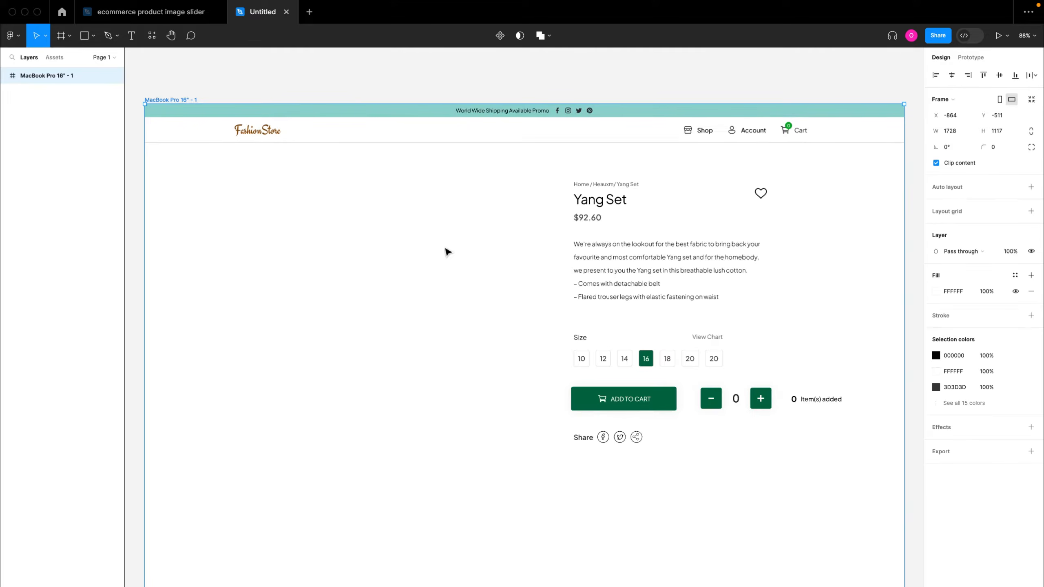
{"action": "scroll", "coordinate": [448, 251], "scroll_direction": "down", "scroll_amount": 3}
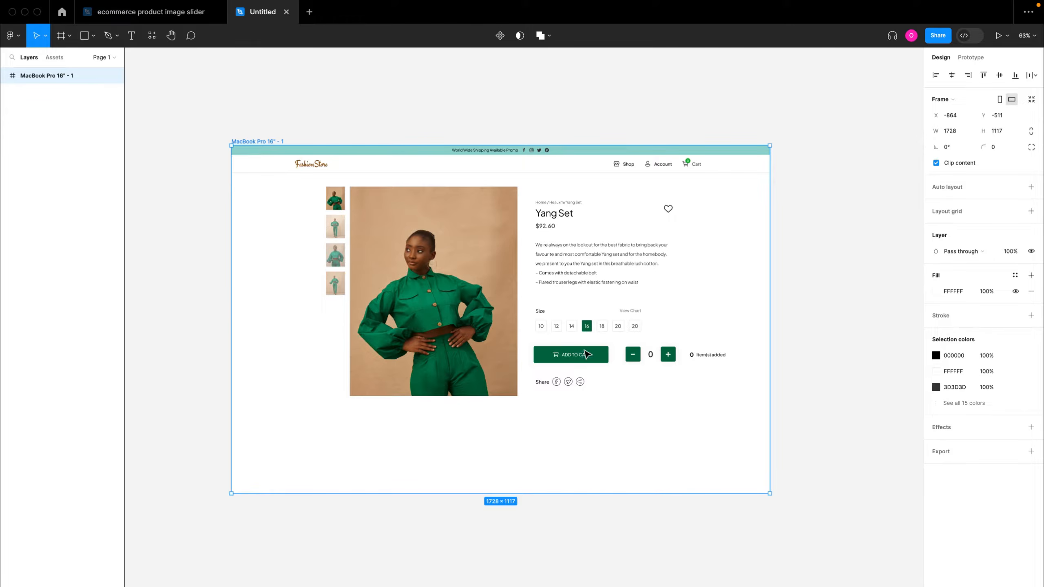
Examine the ADD TO CART button, the quantity counter beside it with its item text, and the cart badge in the header.
{"action": "scroll", "coordinate": [592, 358], "scroll_direction": "up", "scroll_amount": 3}
{"action": "left_click", "coordinate": [597, 393]}
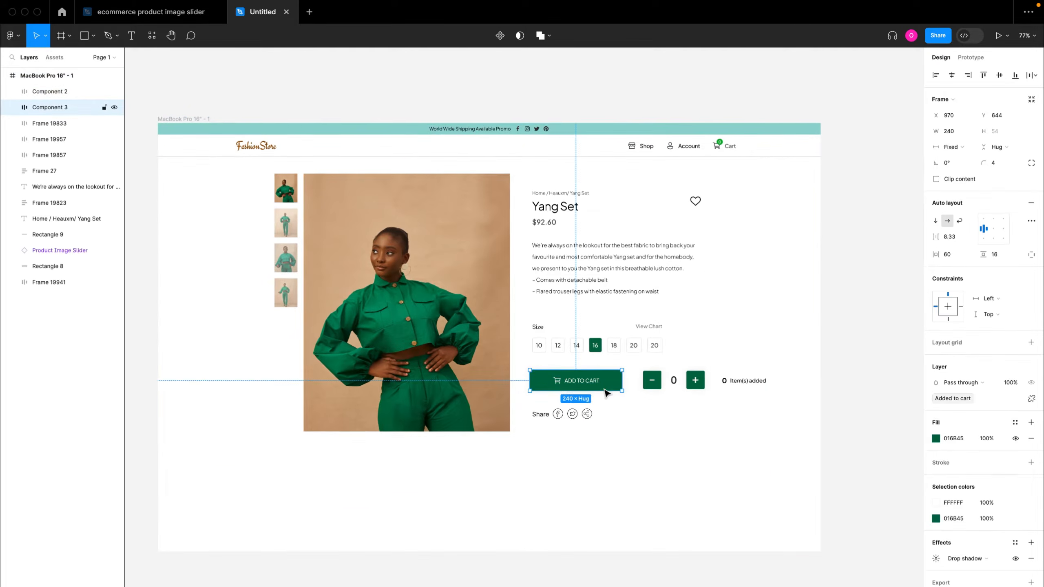
{"action": "left_click", "coordinate": [666, 390]}
{"action": "left_click", "coordinate": [619, 389]}
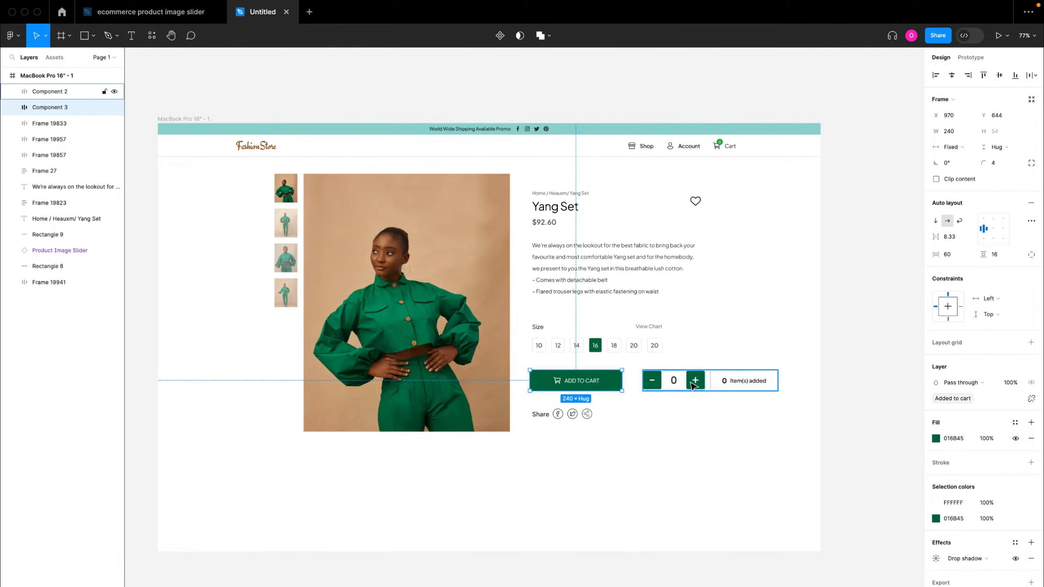
{"action": "scroll", "coordinate": [693, 385], "scroll_direction": "up", "scroll_amount": 5}
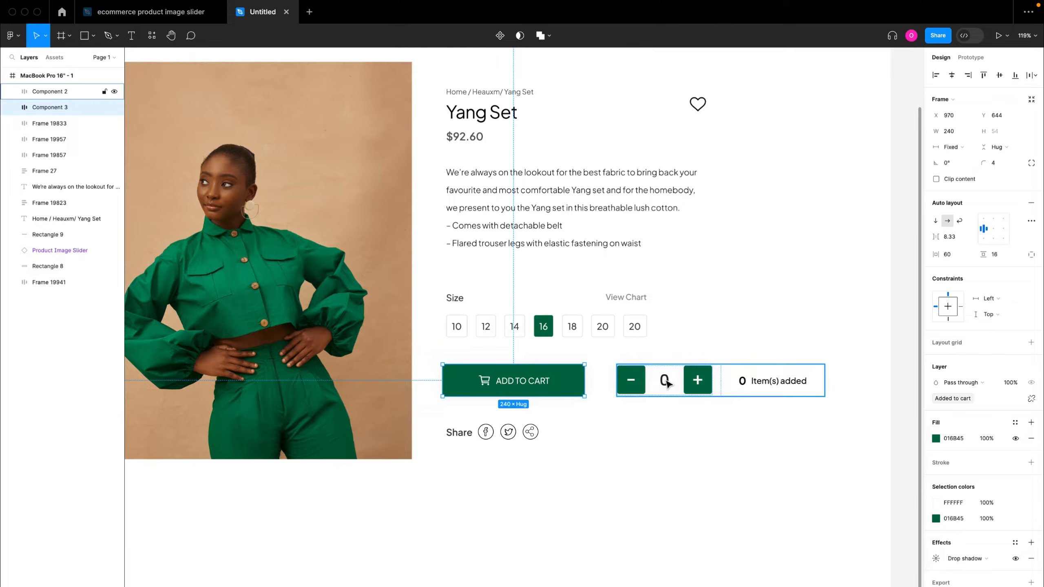
{"action": "scroll", "coordinate": [674, 395], "scroll_direction": "up", "scroll_amount": 3}
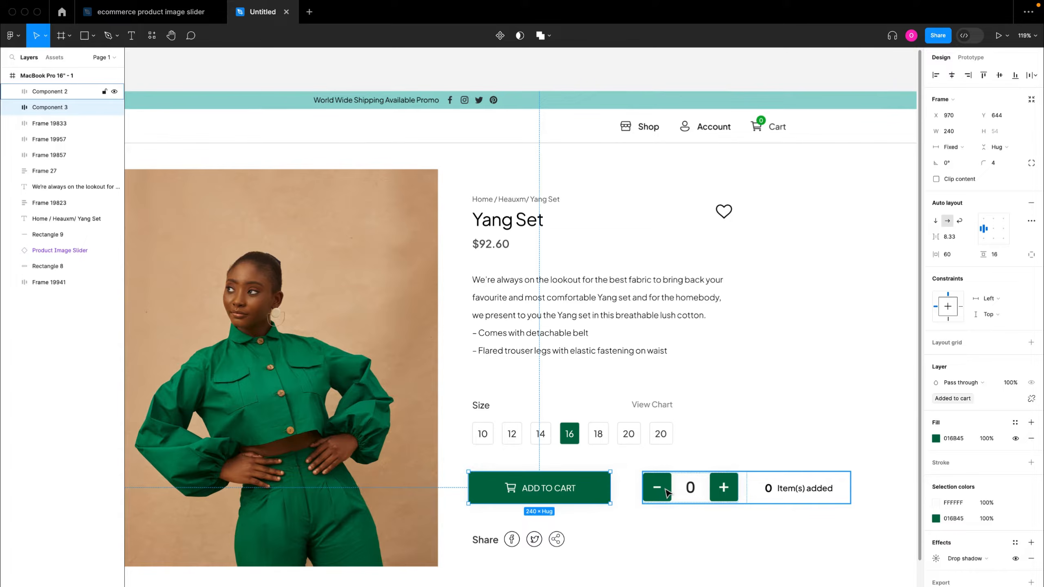
{"action": "scroll", "coordinate": [666, 492], "scroll_direction": "down", "scroll_amount": 5}
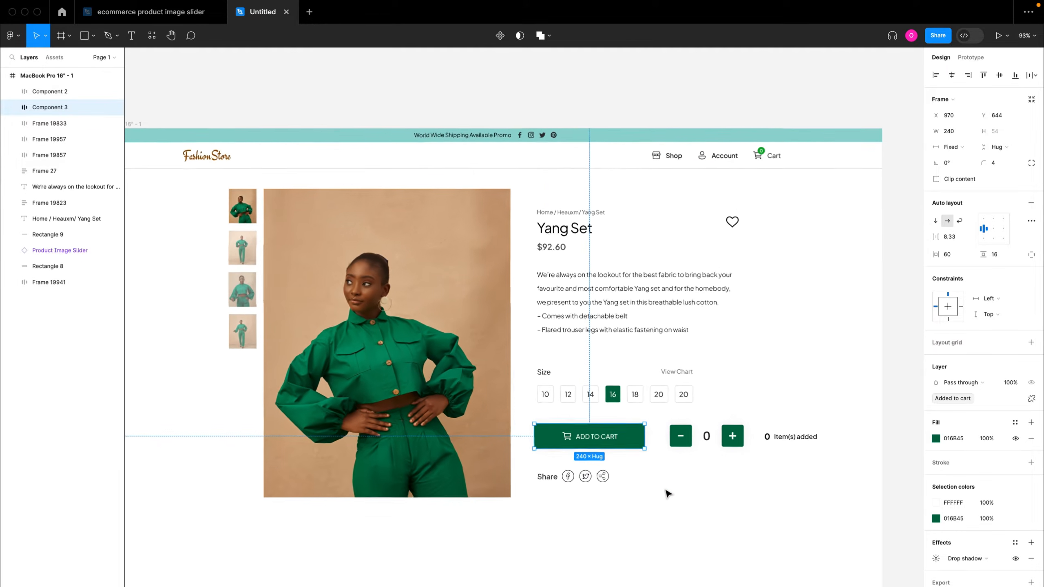
{"action": "scroll", "coordinate": [668, 494], "scroll_direction": "down", "scroll_amount": 3}
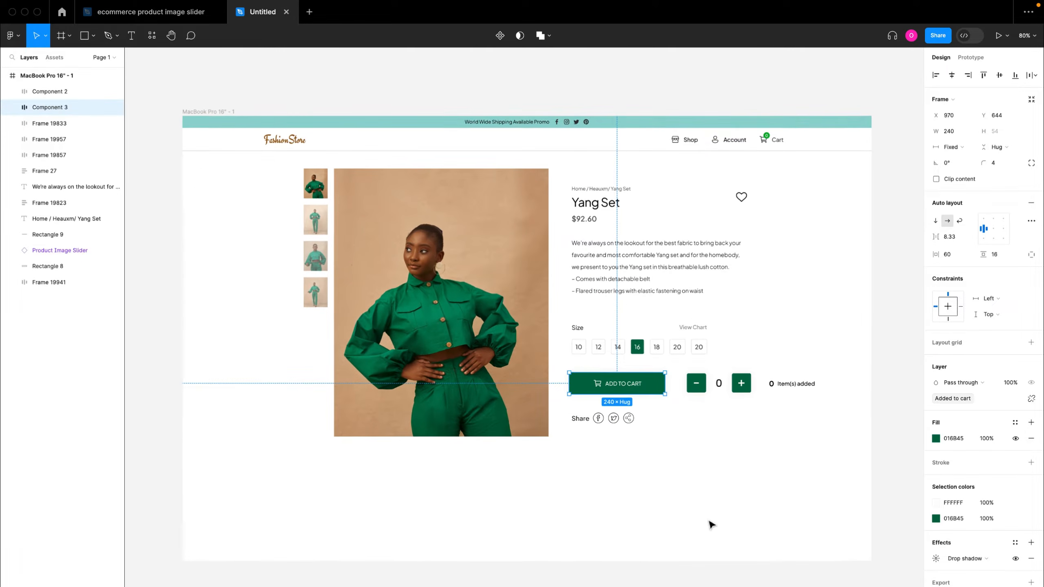
{"action": "left_click", "coordinate": [711, 524]}
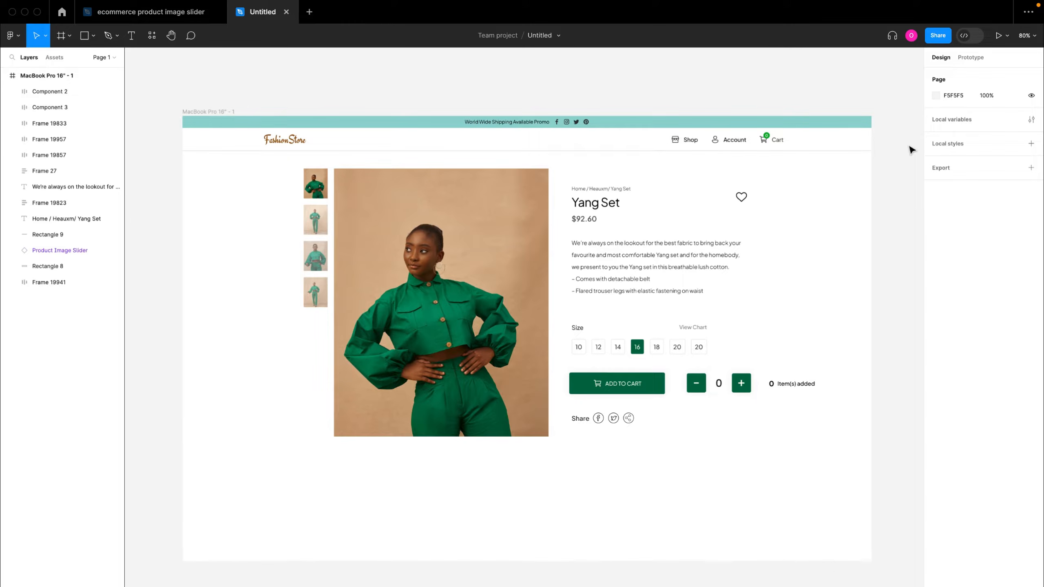
{"action": "double_click", "coordinate": [719, 383]}
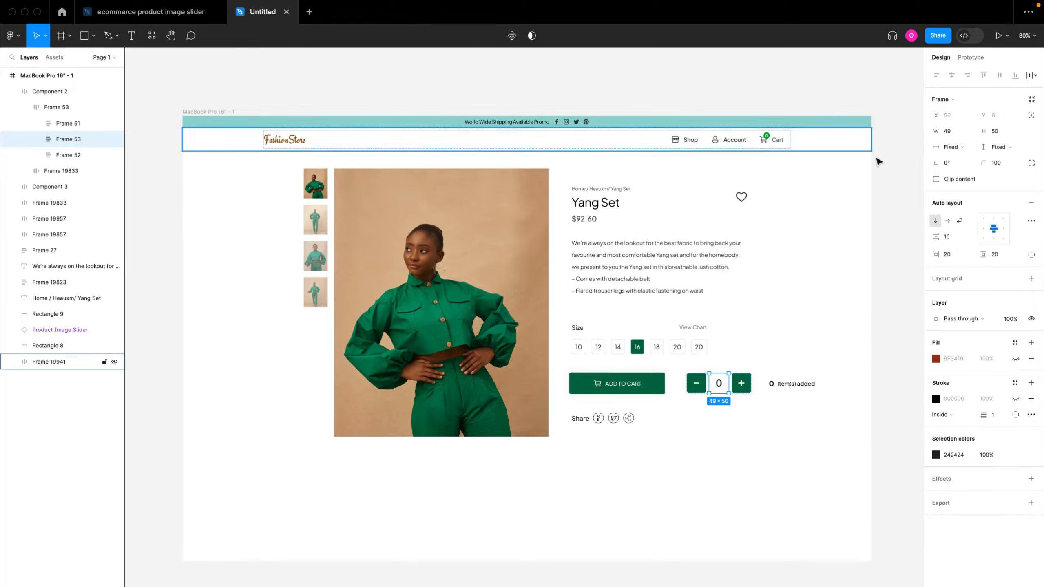
{"action": "left_click", "coordinate": [901, 165]}
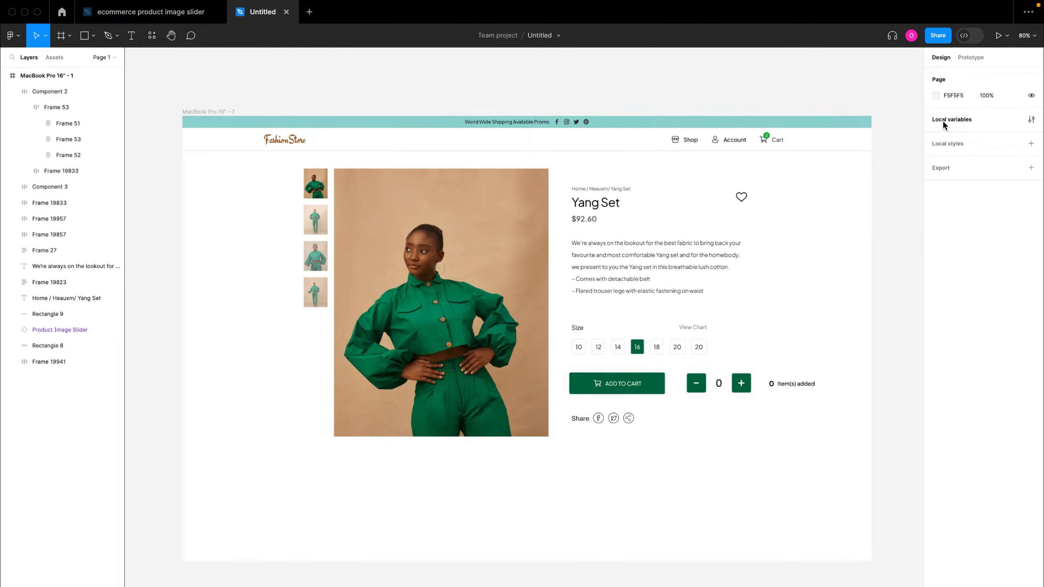
Open the file's local variables and rename Collection 1 as "Product variable".
{"action": "left_click", "coordinate": [1031, 121]}
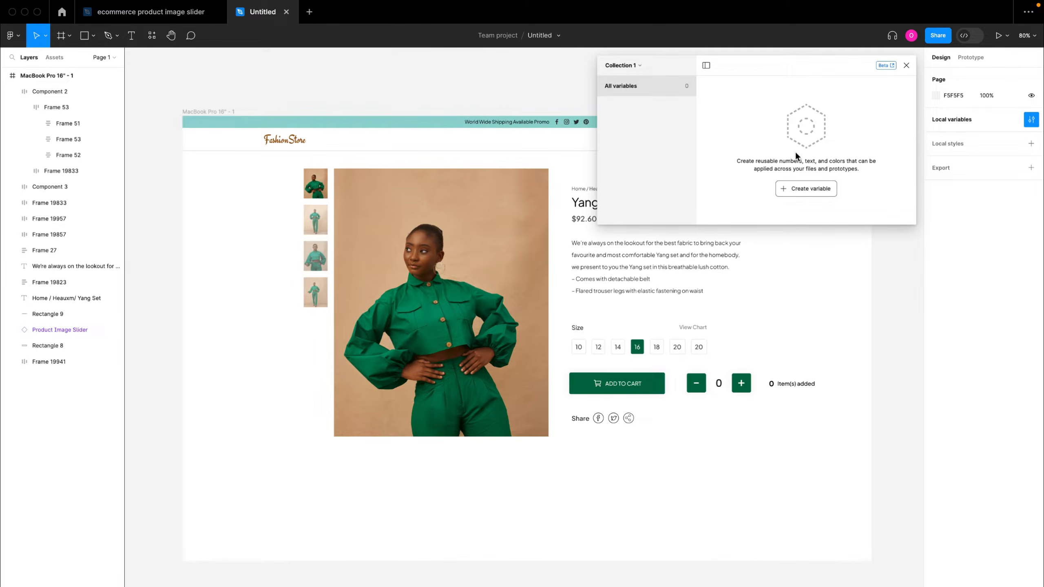
{"action": "left_click", "coordinate": [633, 68]}
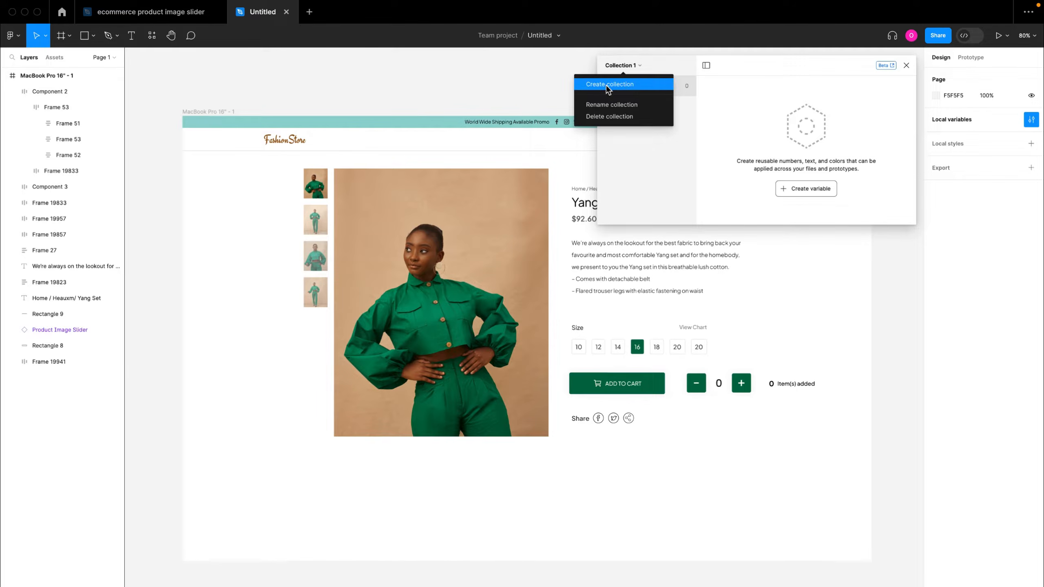
{"action": "left_click", "coordinate": [617, 106]}
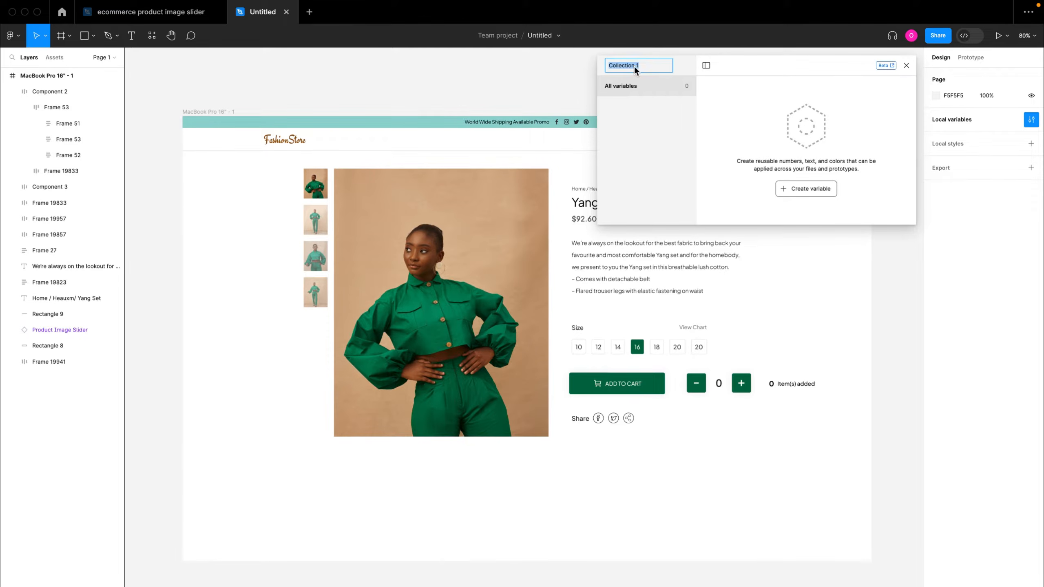
{"action": "type", "text": "Product variable"}
{"action": "key", "text": "Return"}
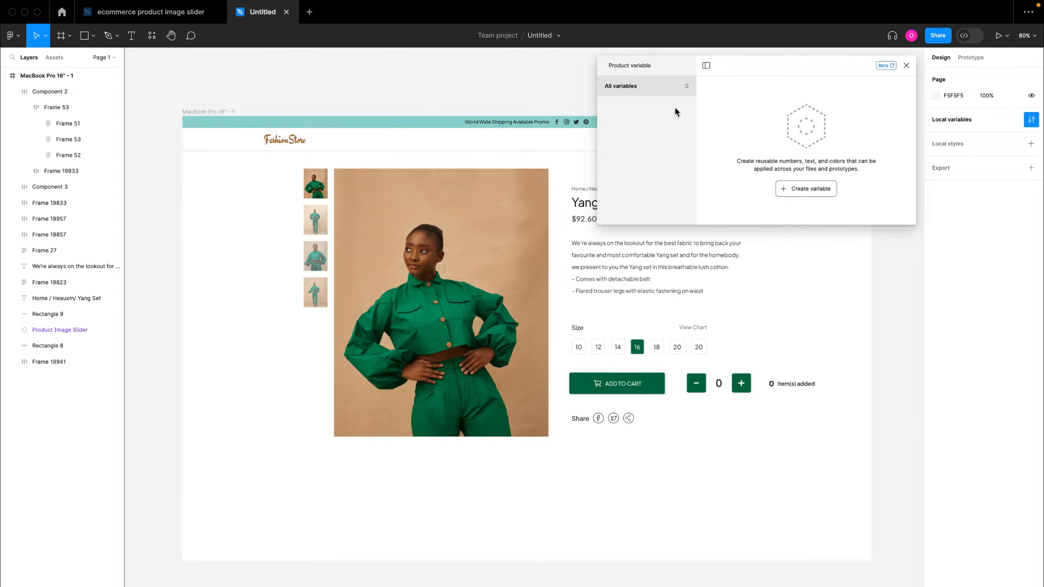
Create a number variable with the value 0 in the Product variable collection and close the variables window.
{"action": "left_click", "coordinate": [801, 189]}
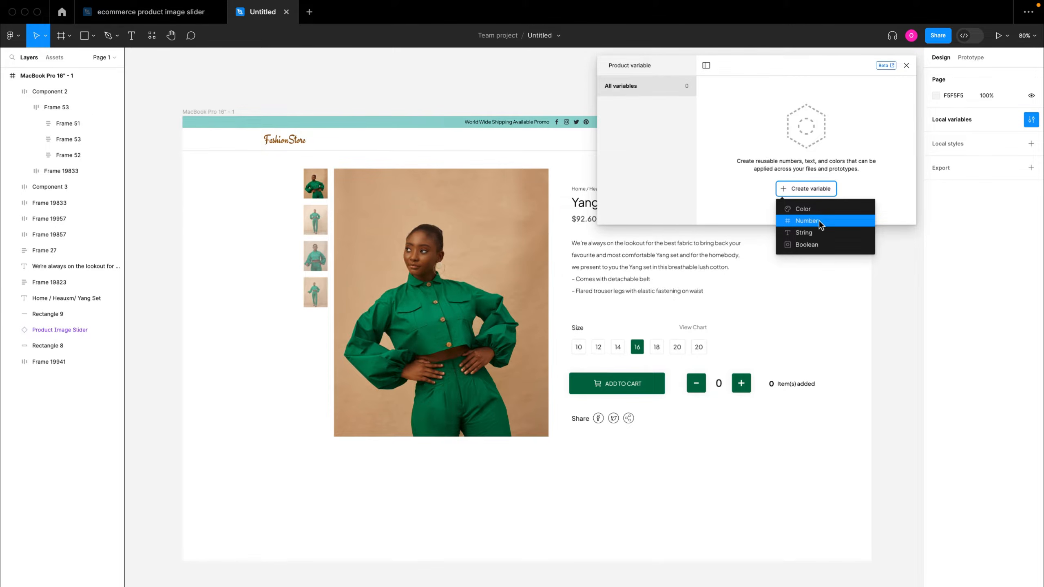
{"action": "left_click", "coordinate": [804, 223]}
{"action": "left_click", "coordinate": [831, 109]}
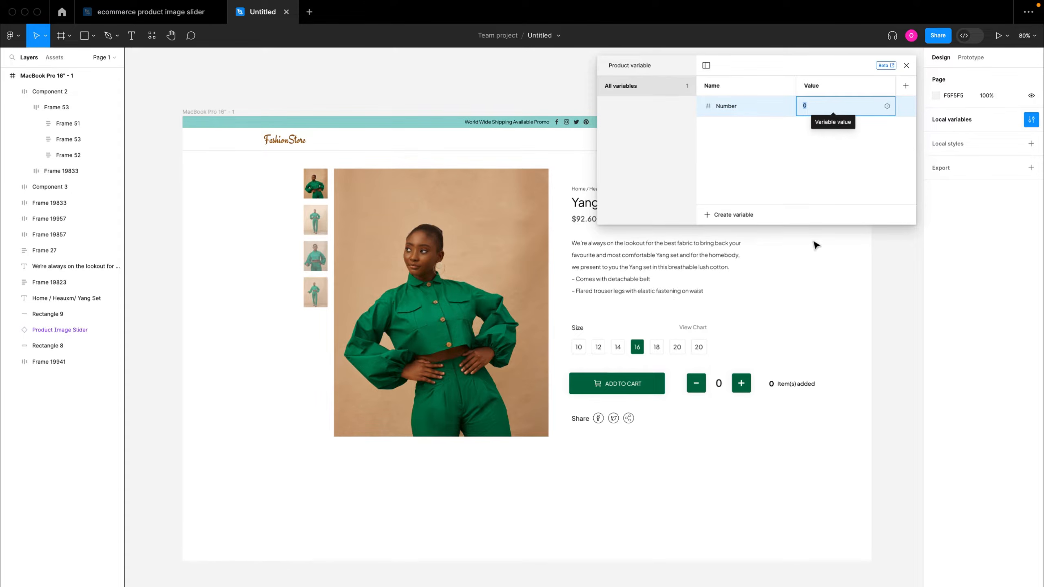
{"action": "scroll", "coordinate": [722, 389], "scroll_direction": "up", "scroll_amount": 3}
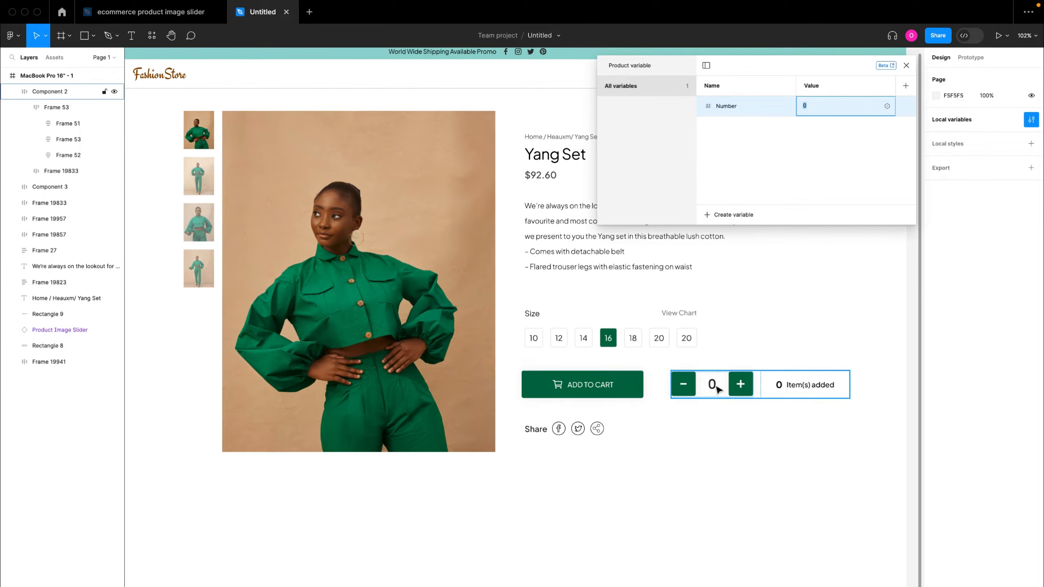
{"action": "left_click", "coordinate": [906, 66]}
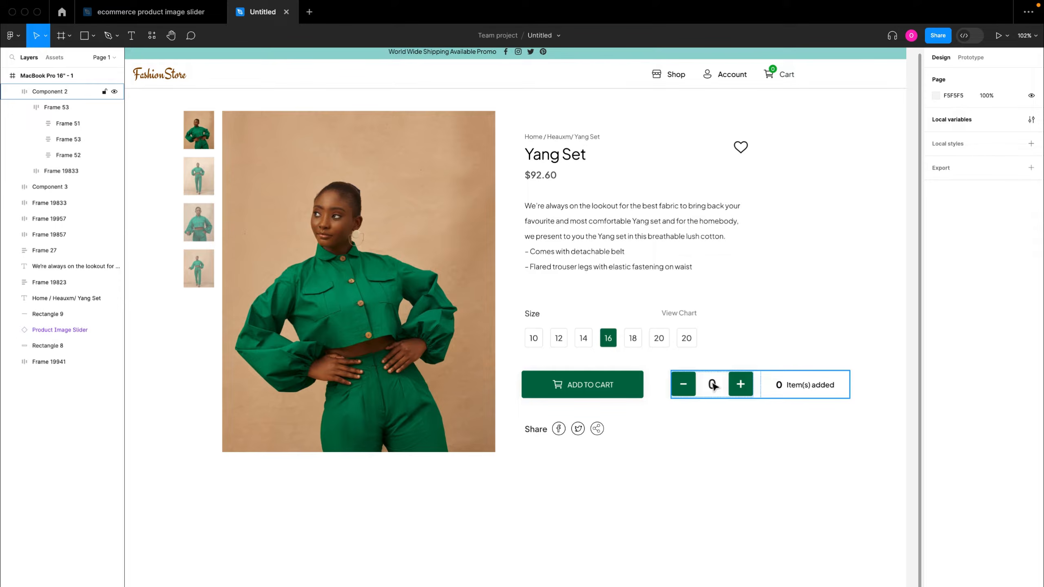
Examine the quantity counter, the item count text and the cart badge in the page header.
{"action": "scroll", "coordinate": [713, 385], "scroll_direction": "down", "scroll_amount": 3}
{"action": "scroll", "coordinate": [714, 386], "scroll_direction": "up", "scroll_amount": 5}
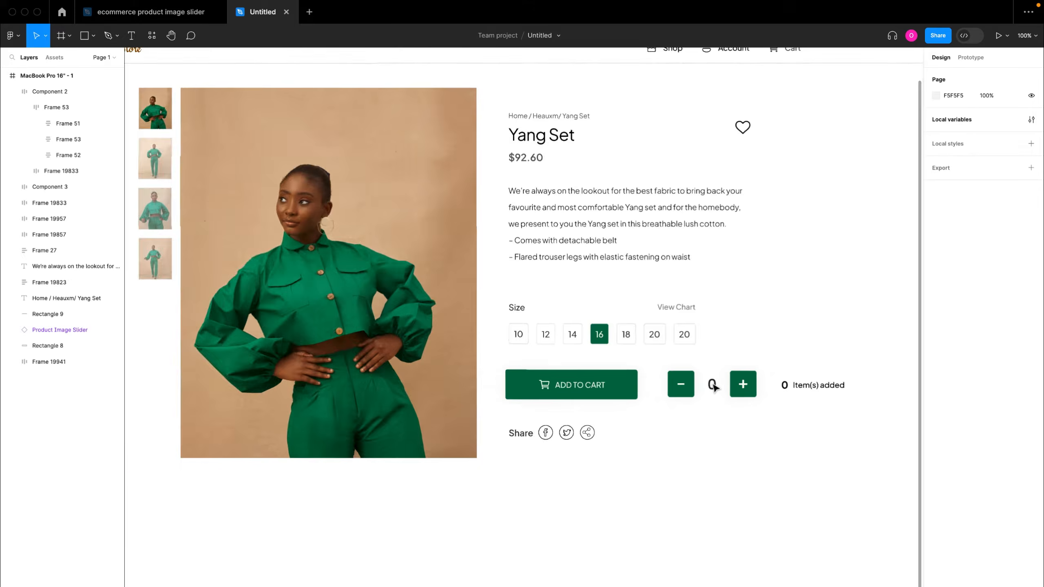
{"action": "scroll", "coordinate": [830, 387], "scroll_direction": "up", "scroll_amount": 10}
{"action": "scroll", "coordinate": [830, 386], "scroll_direction": "right", "scroll_amount": 3}
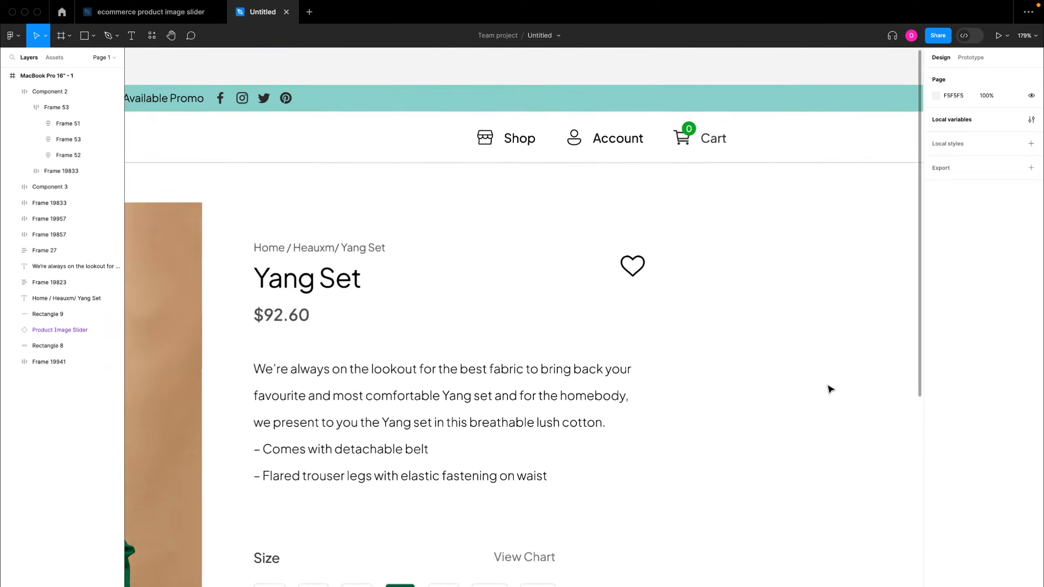
{"action": "scroll", "coordinate": [690, 241], "scroll_direction": "down", "scroll_amount": 5}
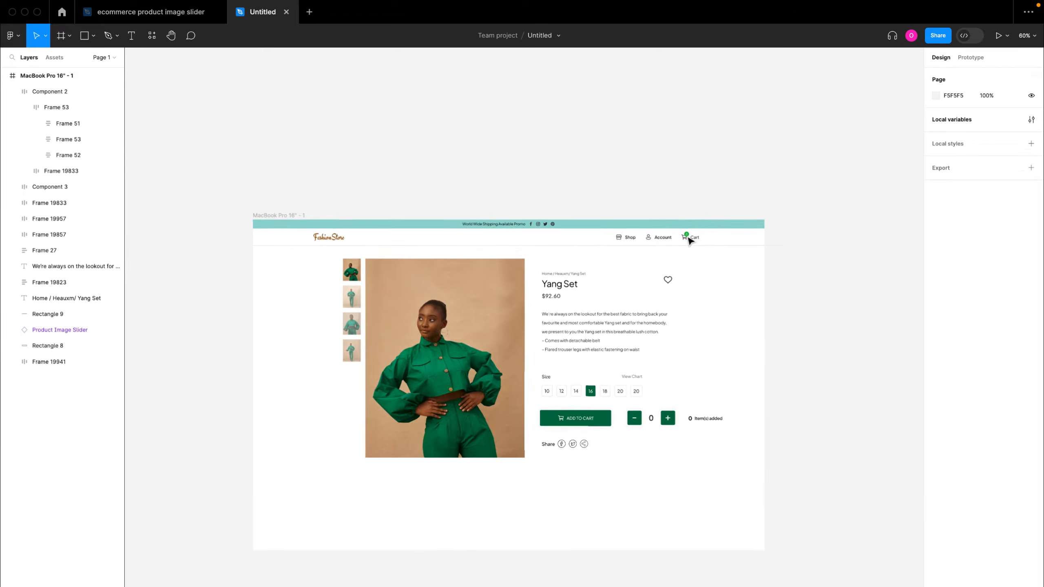
{"action": "scroll", "coordinate": [707, 355], "scroll_direction": "up", "scroll_amount": 1}
{"action": "scroll", "coordinate": [707, 355], "scroll_direction": "down", "scroll_amount": 1}
{"action": "scroll", "coordinate": [706, 355], "scroll_direction": "left", "scroll_amount": 2}
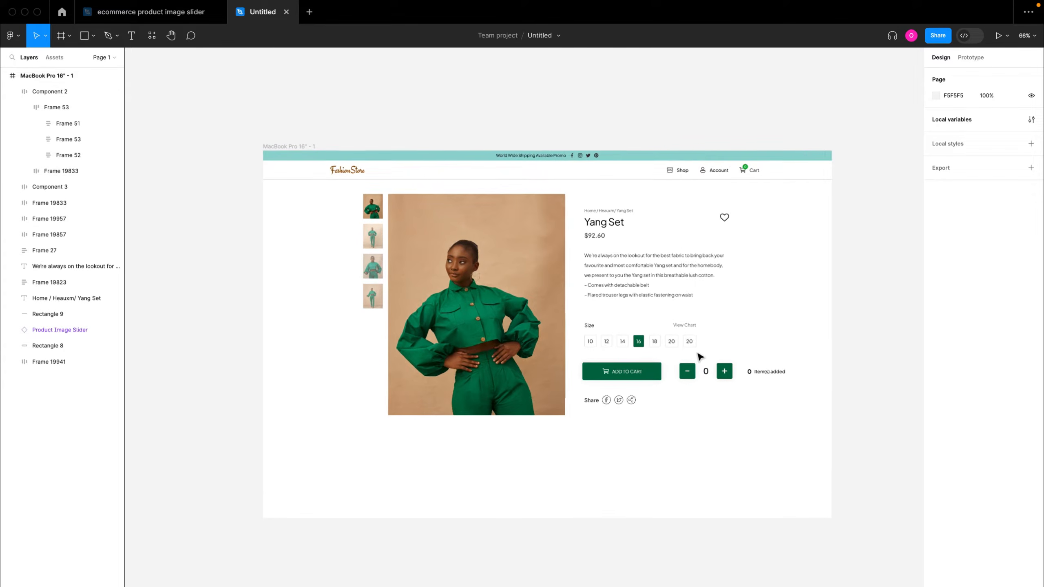
Bind the 0 text between the minus and plus buttons to the Number variable.
{"action": "left_click", "coordinate": [707, 374]}
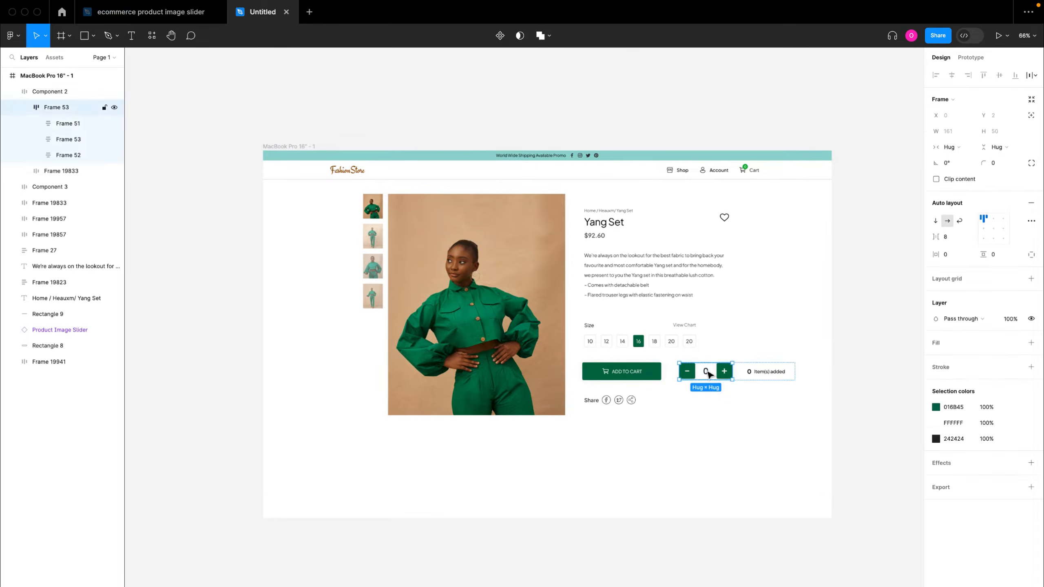
{"action": "left_click", "coordinate": [709, 374]}
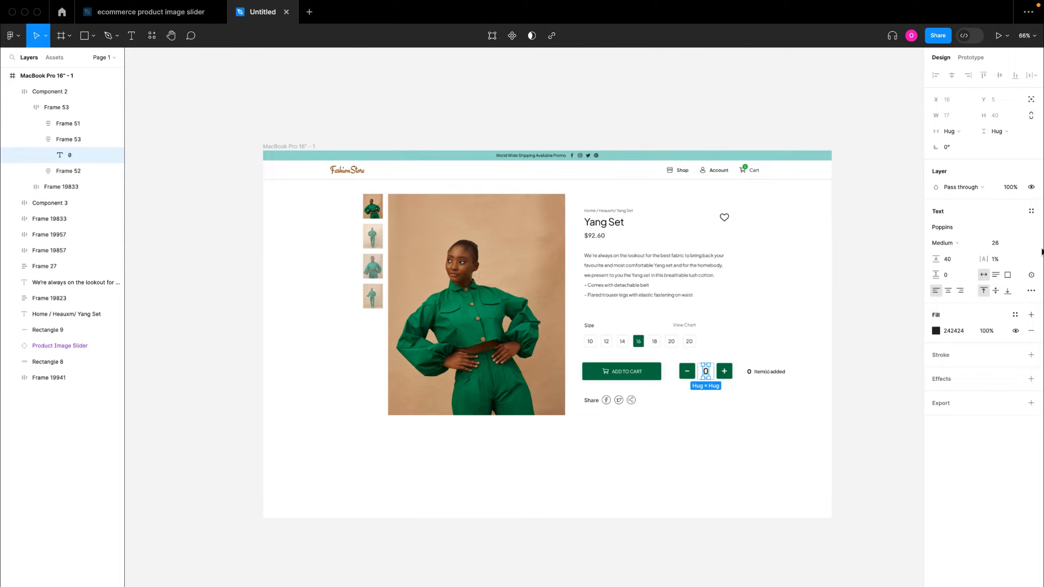
{"action": "left_click", "coordinate": [1031, 276]}
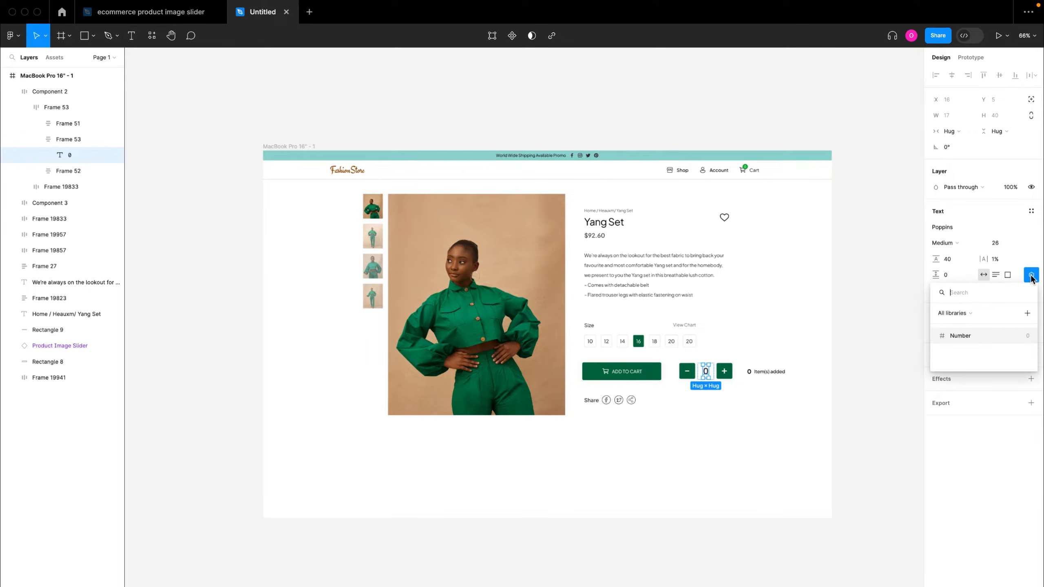
{"action": "left_click", "coordinate": [960, 337]}
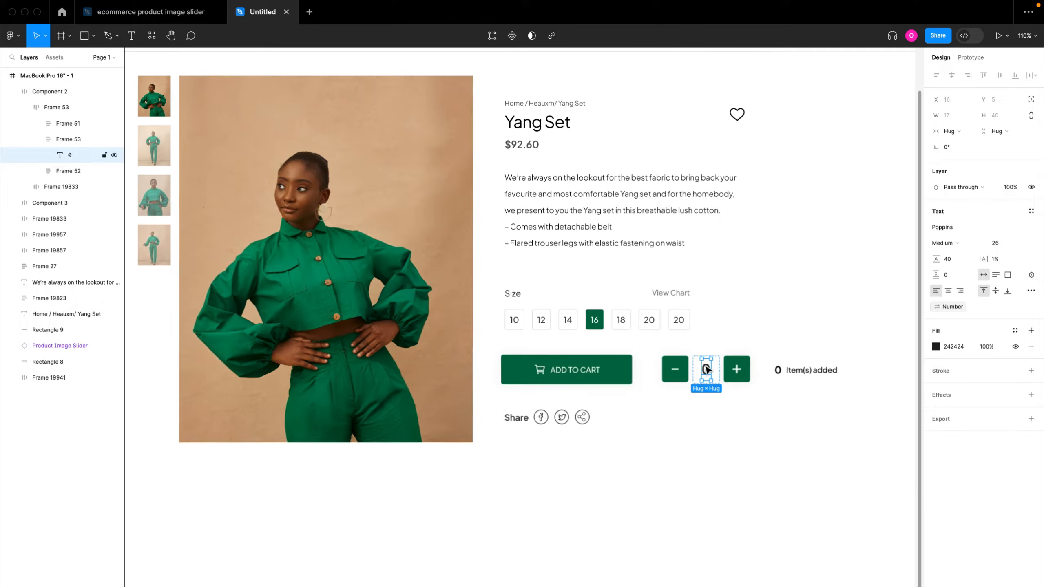
Bind the 0 text in front of "Item(s) added" to the Number variable.
{"action": "scroll", "coordinate": [707, 372], "scroll_direction": "up", "scroll_amount": 5}
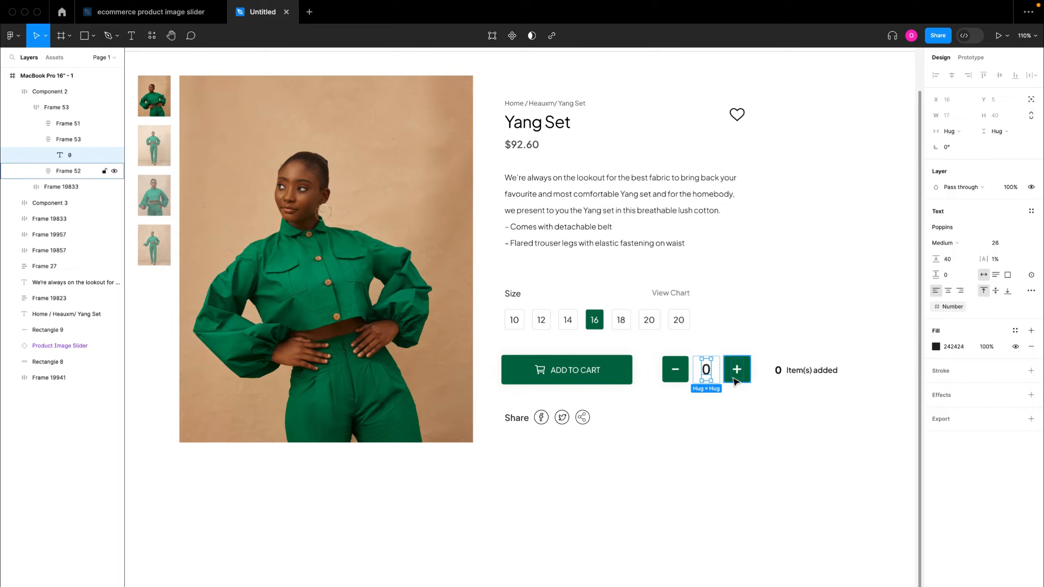
{"action": "double_click", "coordinate": [782, 370]}
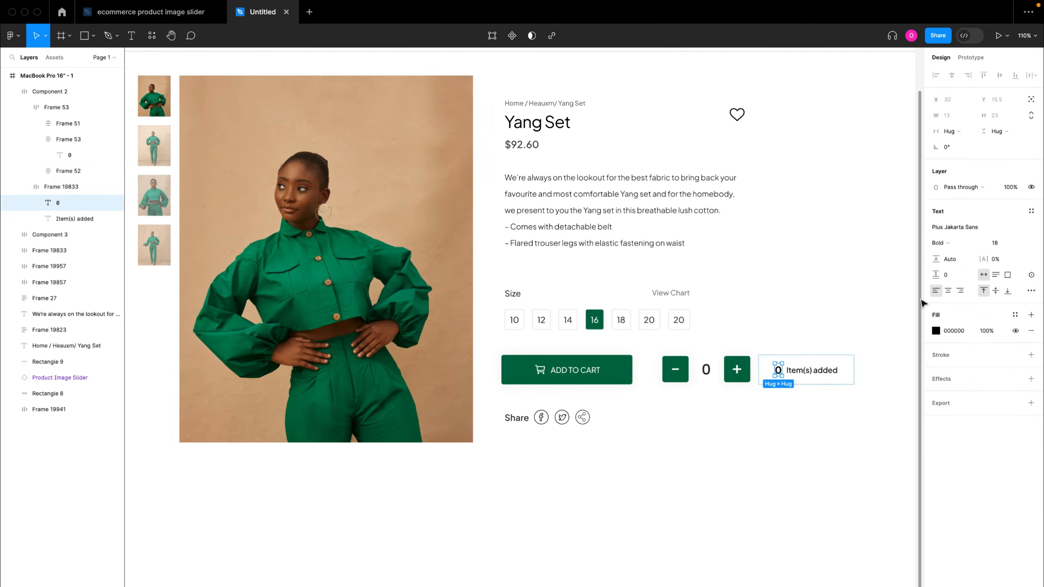
{"action": "left_click", "coordinate": [1033, 277]}
{"action": "left_click", "coordinate": [960, 336]}
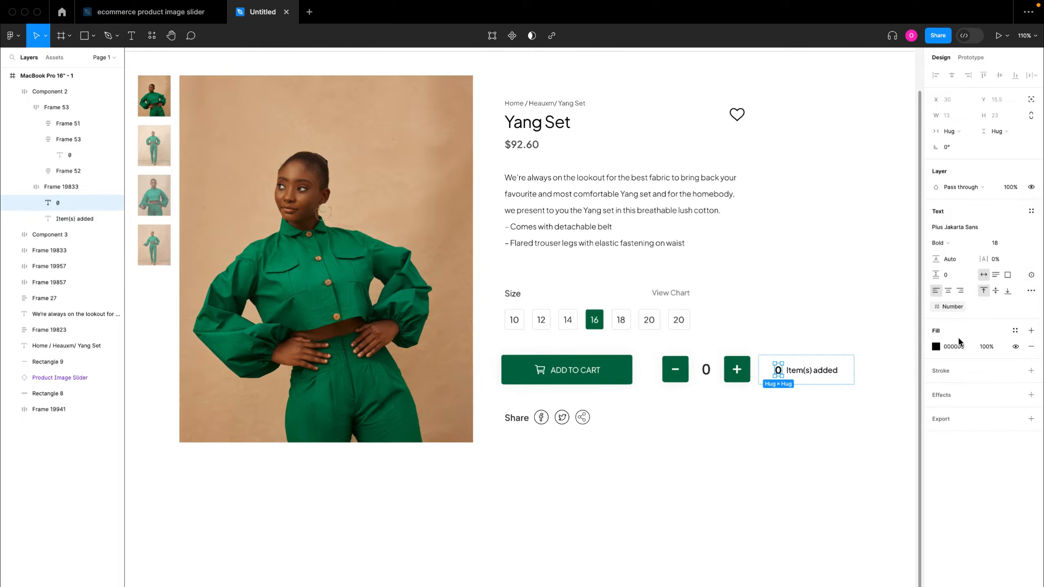
Bind the 0 text inside the header's green cart badge to the Number variable.
{"action": "scroll", "coordinate": [769, 321], "scroll_direction": "down", "scroll_amount": 5}
{"action": "scroll", "coordinate": [768, 319], "scroll_direction": "up", "scroll_amount": 5}
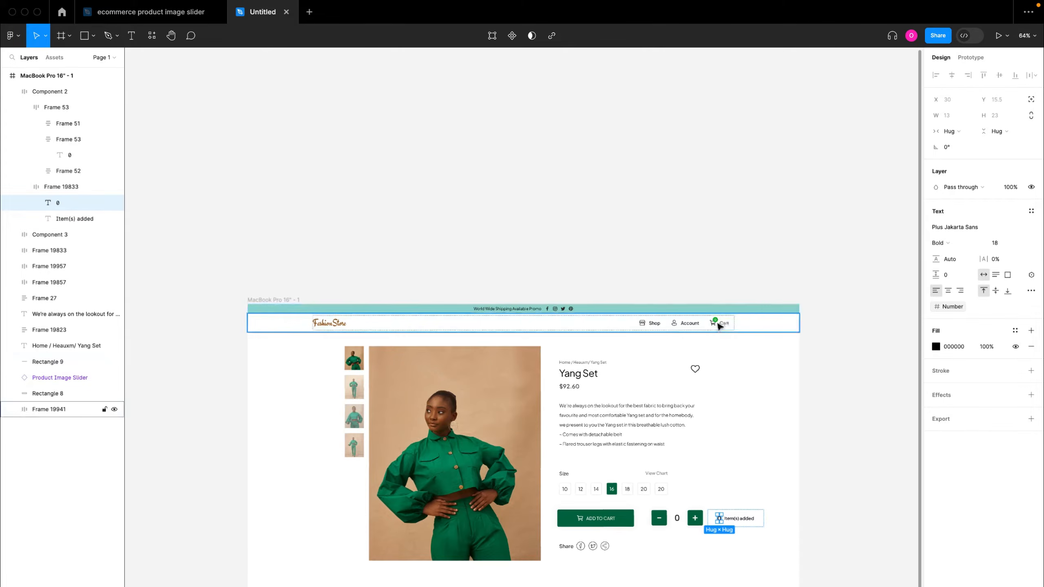
{"action": "scroll", "coordinate": [718, 321], "scroll_direction": "up", "scroll_amount": 10}
{"action": "left_click", "coordinate": [717, 319]}
{"action": "double_click", "coordinate": [715, 312]}
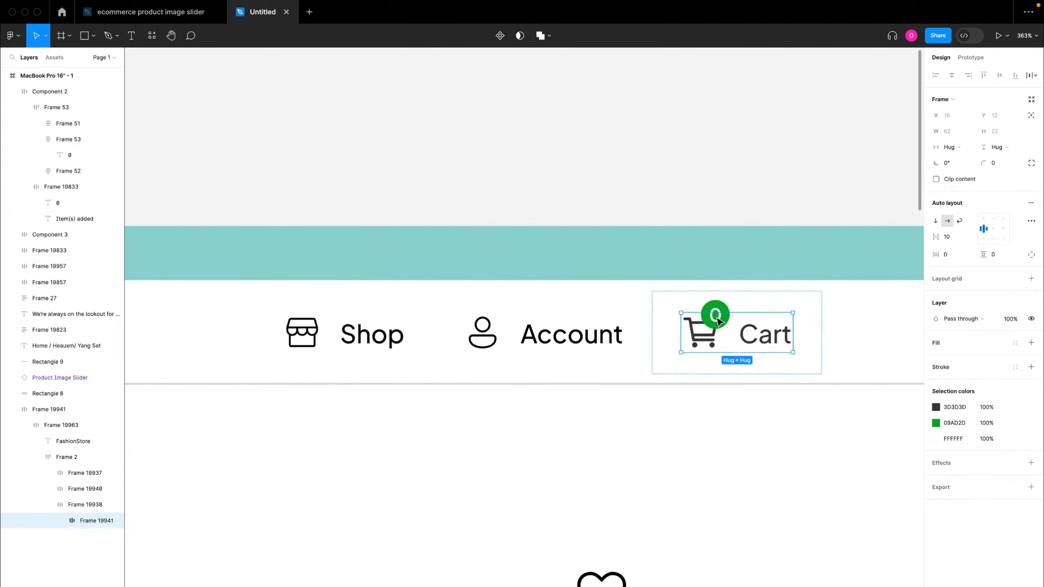
{"action": "double_click", "coordinate": [715, 312]}
{"action": "scroll", "coordinate": [715, 308], "scroll_direction": "up", "scroll_amount": 10}
{"action": "double_click", "coordinate": [701, 366]}
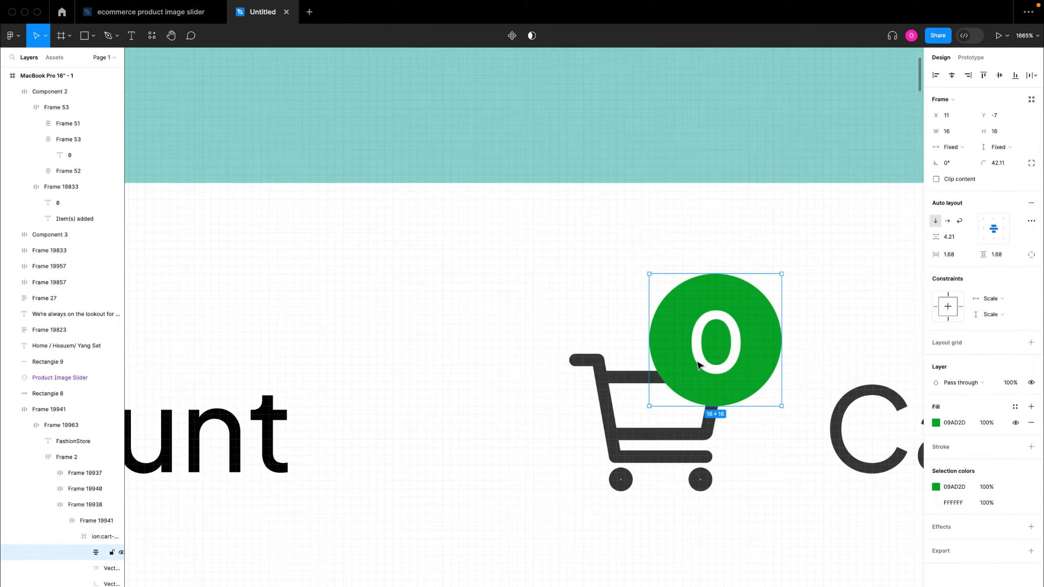
{"action": "double_click", "coordinate": [701, 366]}
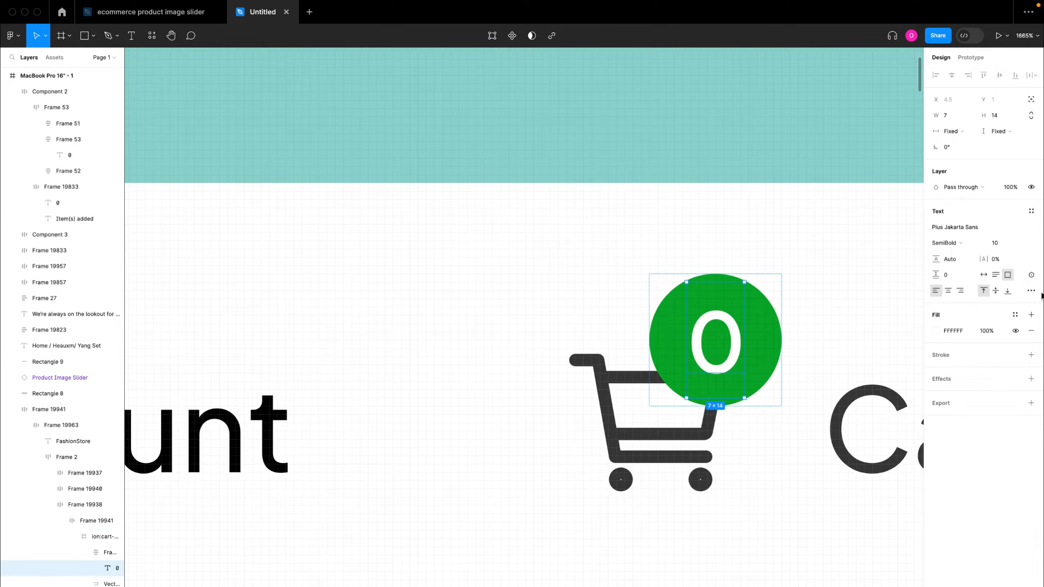
{"action": "left_click", "coordinate": [1031, 275]}
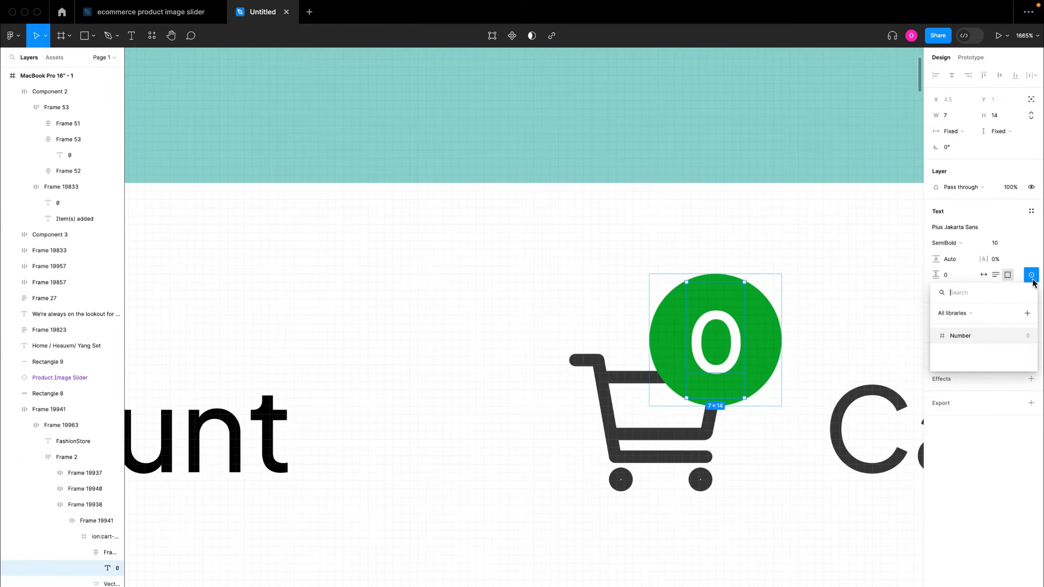
{"action": "left_click", "coordinate": [967, 338]}
Deselect the badge text and rename the Product variable collection as "Product Interaction" in the local variables.
{"action": "scroll", "coordinate": [730, 407], "scroll_direction": "down", "scroll_amount": 10}
{"action": "scroll", "coordinate": [729, 407], "scroll_direction": "down", "scroll_amount": 10}
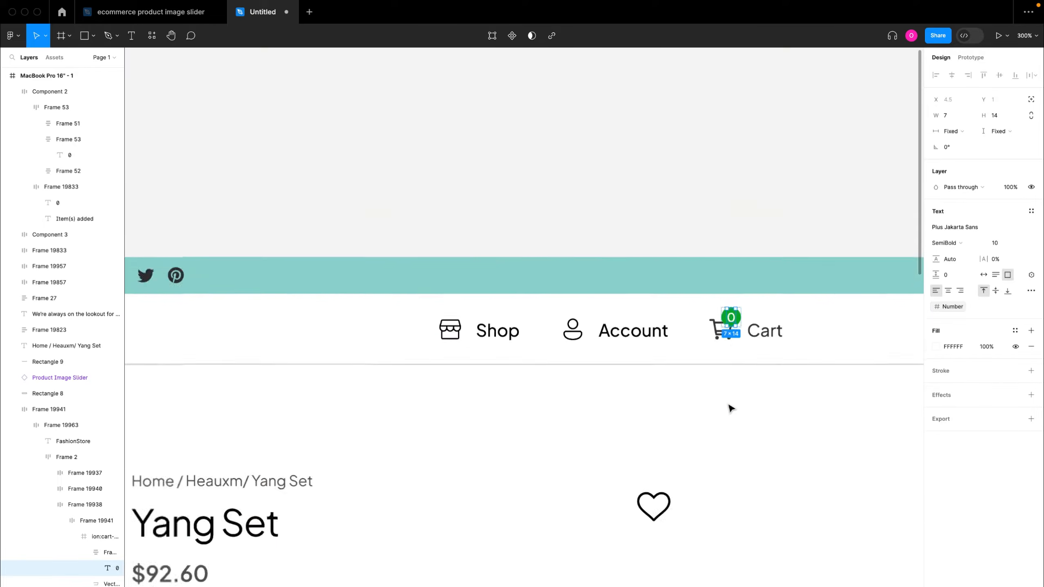
{"action": "scroll", "coordinate": [728, 408], "scroll_direction": "down", "scroll_amount": 3}
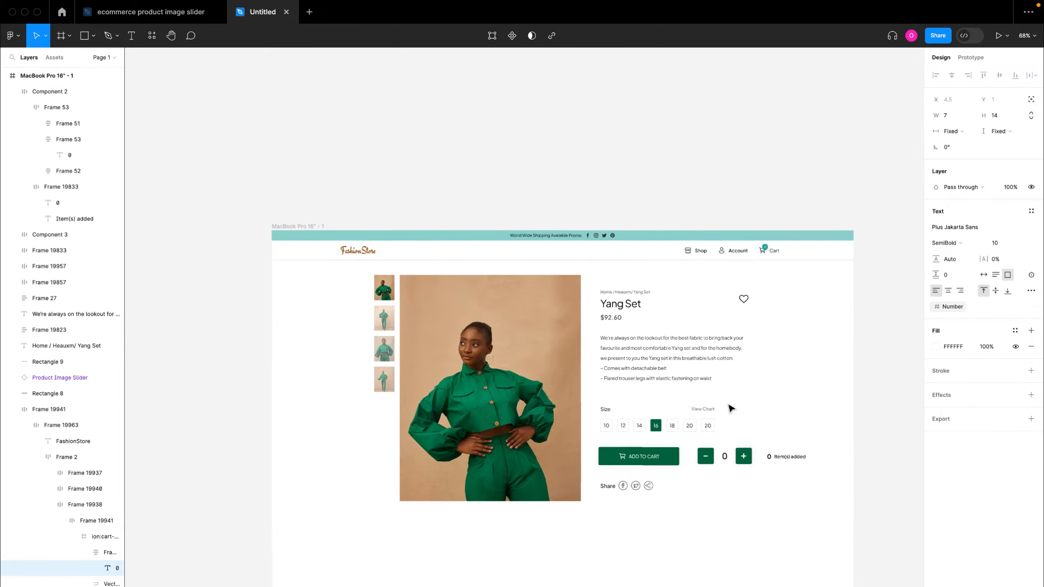
{"action": "scroll", "coordinate": [730, 407], "scroll_direction": "up", "scroll_amount": 2}
{"action": "scroll", "coordinate": [729, 406], "scroll_direction": "down", "scroll_amount": 3}
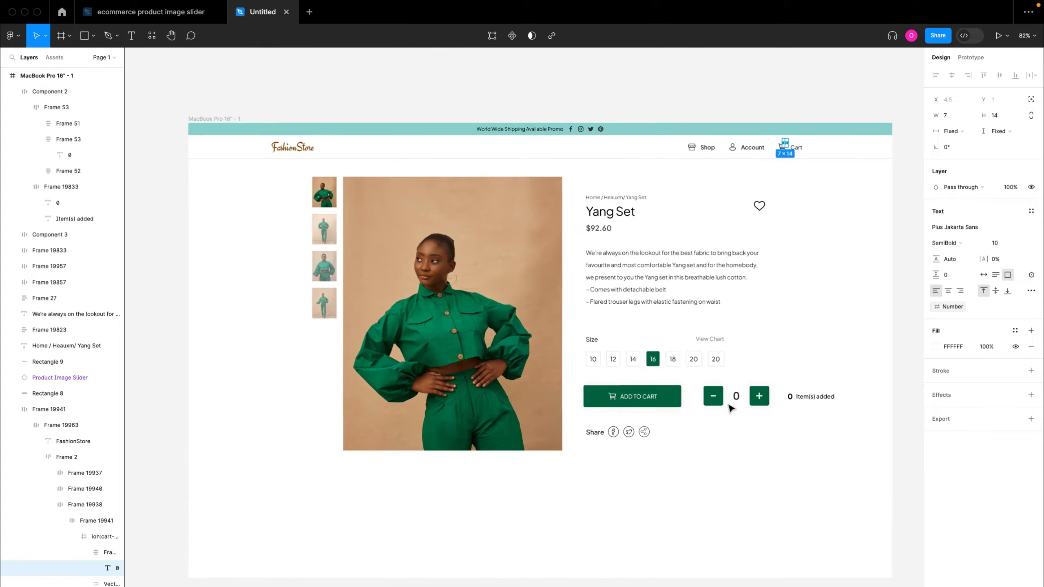
{"action": "left_click", "coordinate": [779, 316]}
{"action": "scroll", "coordinate": [805, 243], "scroll_direction": "up", "scroll_amount": 1}
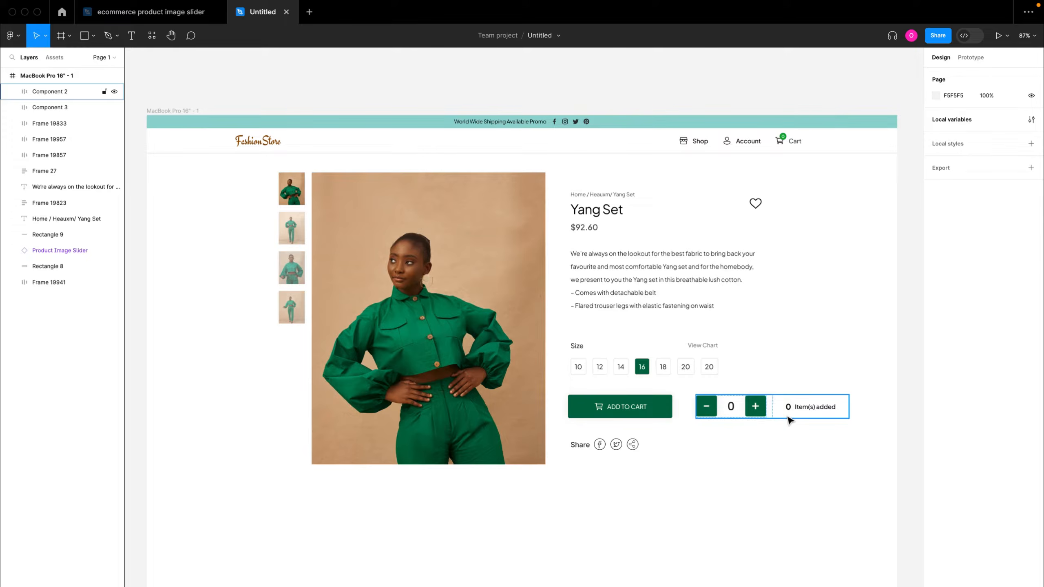
{"action": "left_click", "coordinate": [1031, 119]}
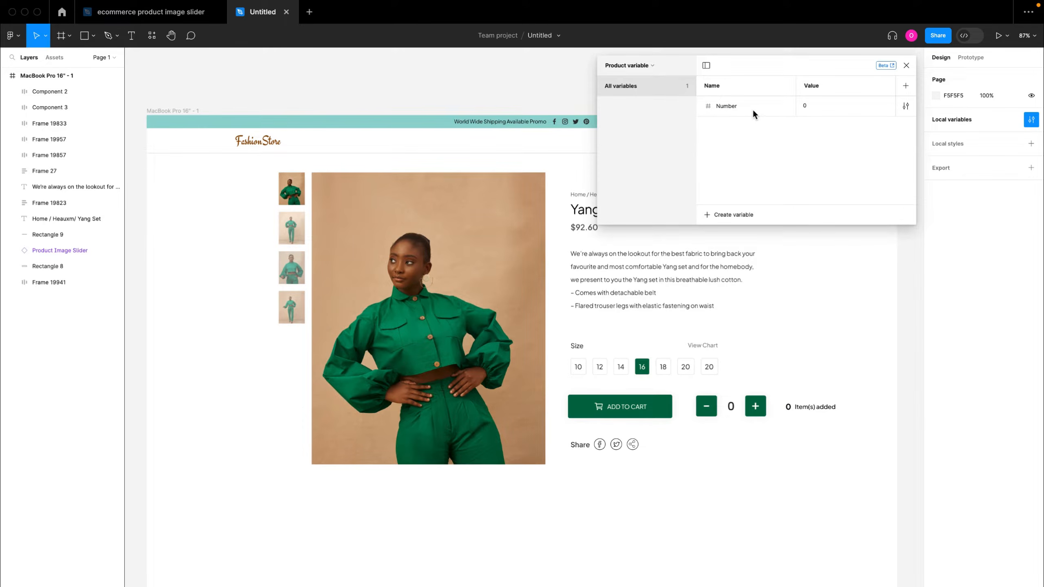
{"action": "left_click", "coordinate": [633, 65]}
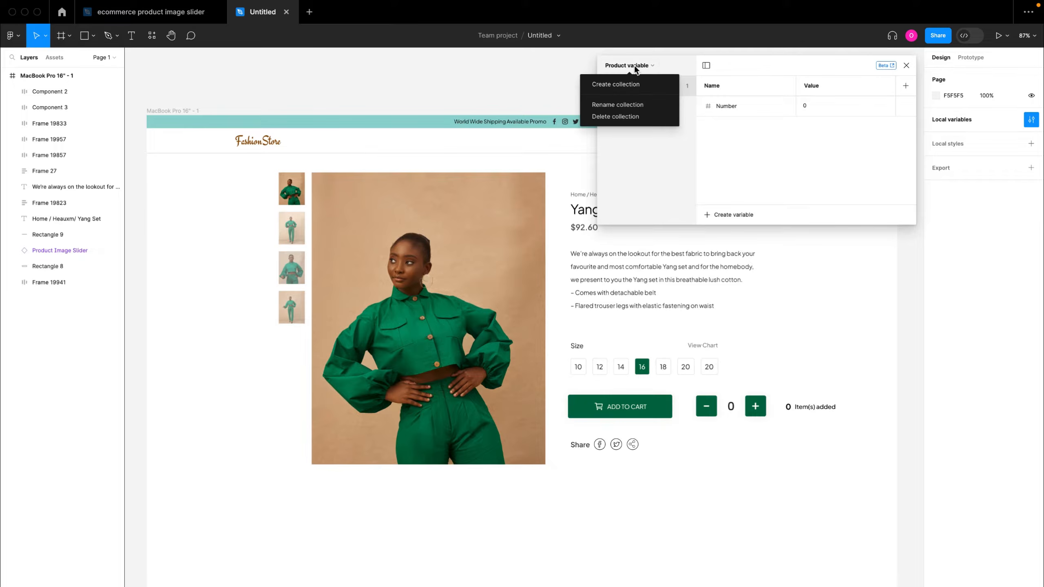
{"action": "left_click", "coordinate": [622, 104]}
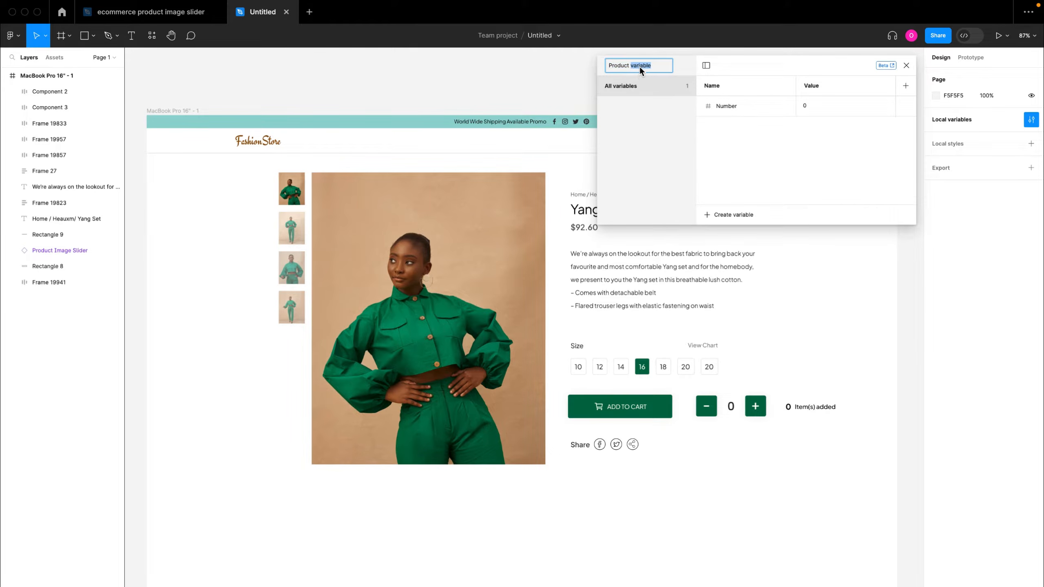
{"action": "type", "text": "Product Interaction"}
{"action": "key", "text": "Return"}
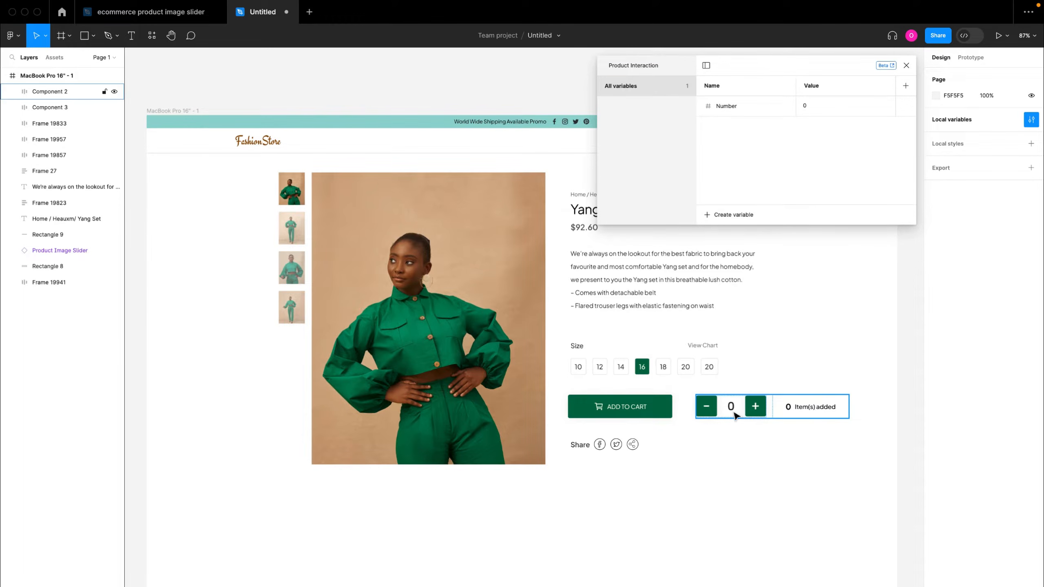
{"action": "left_click", "coordinate": [906, 66]}
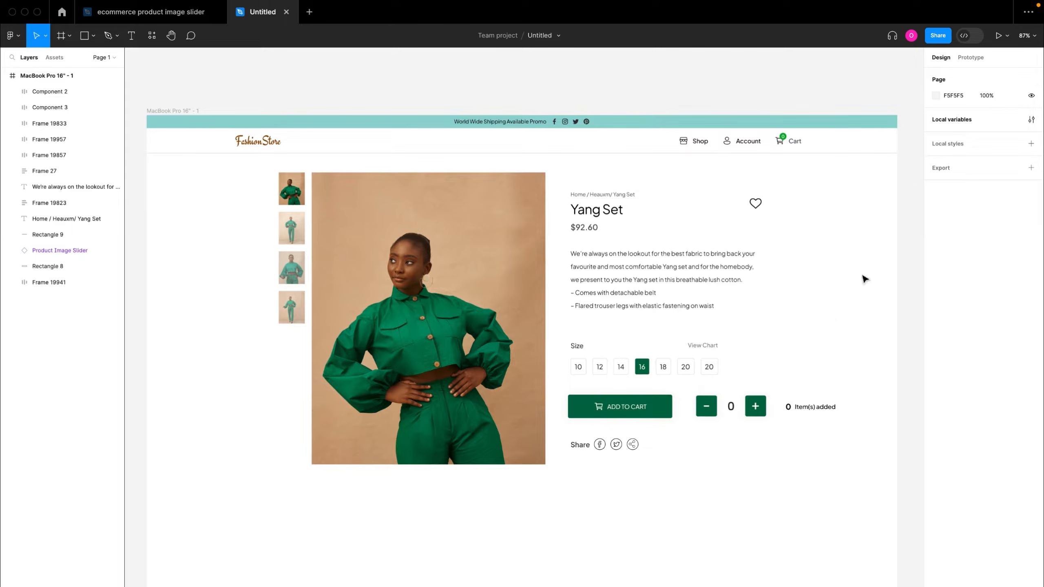
Add an on-click interaction with a Set variable action to the plus button of the quantity counter.
{"action": "scroll", "coordinate": [758, 423], "scroll_direction": "right", "scroll_amount": 3}
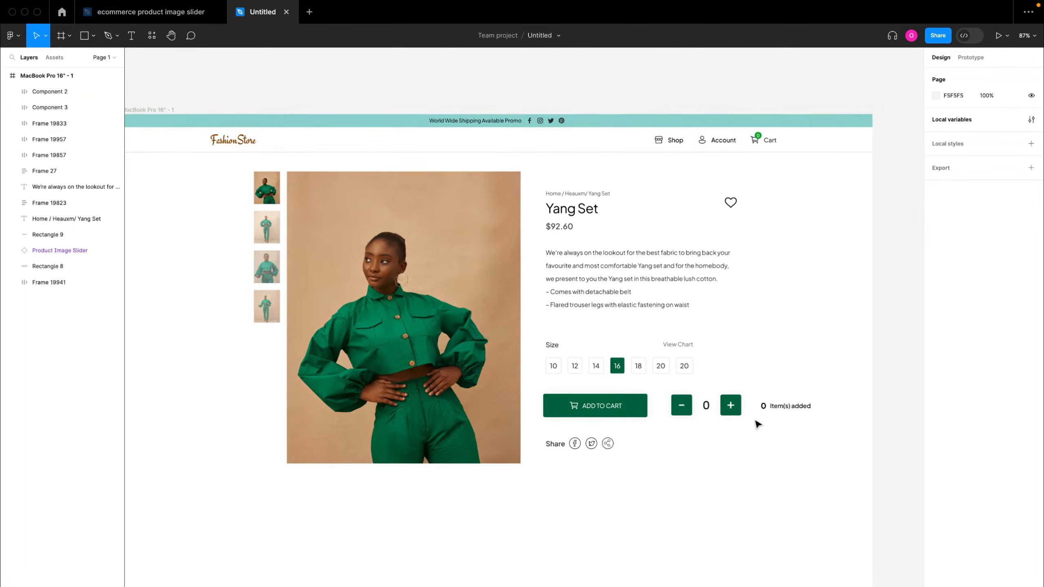
{"action": "double_click", "coordinate": [720, 411]}
{"action": "left_click", "coordinate": [720, 410]}
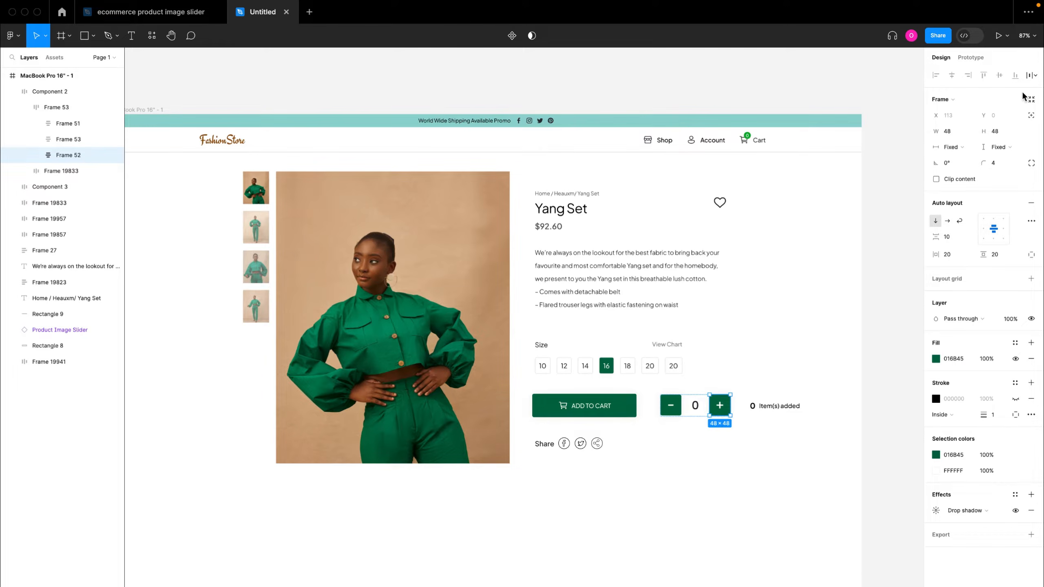
{"action": "left_click", "coordinate": [980, 59]}
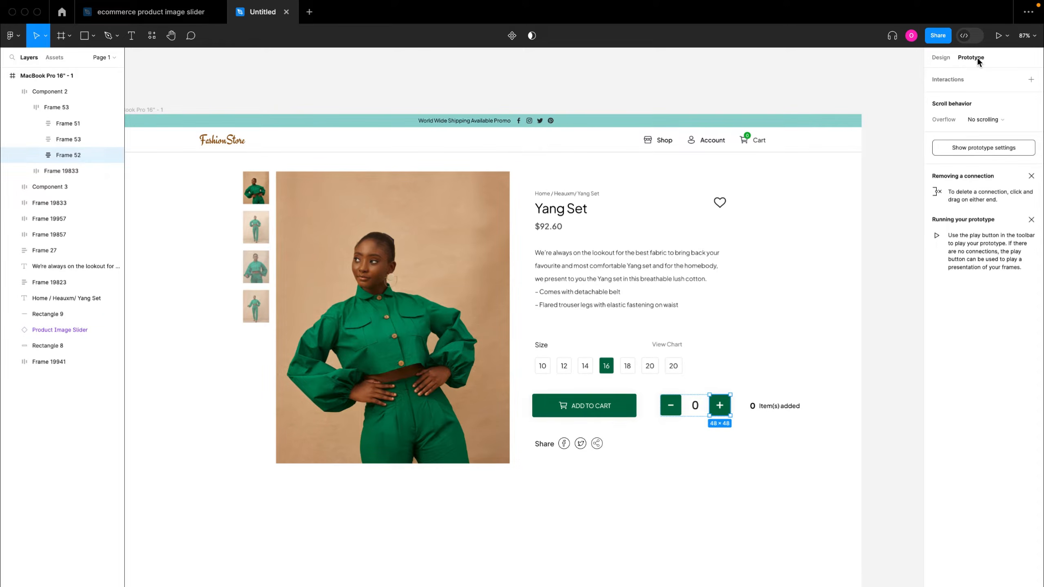
{"action": "left_click", "coordinate": [1031, 79]}
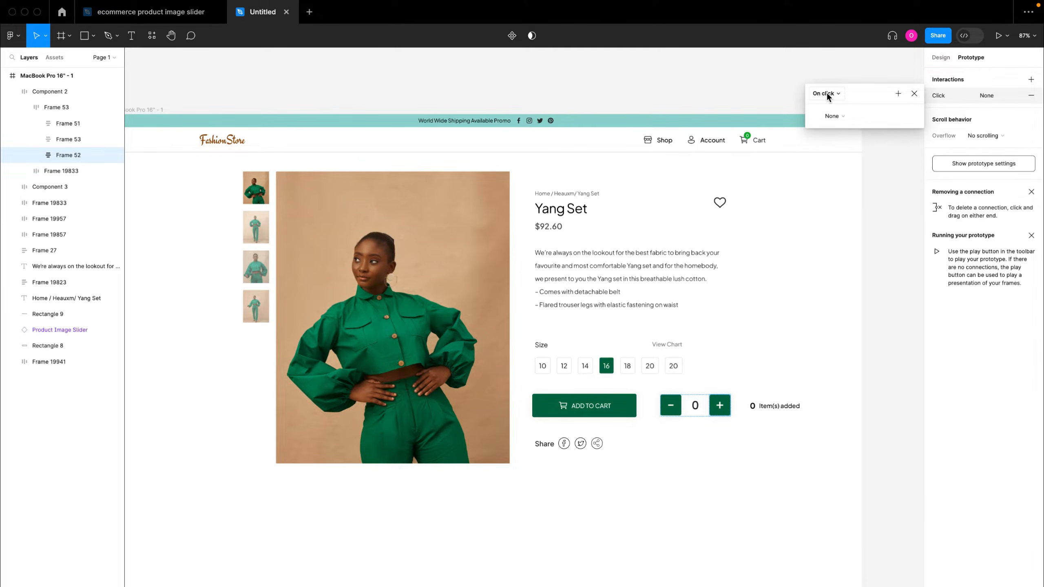
{"action": "left_click", "coordinate": [835, 110]}
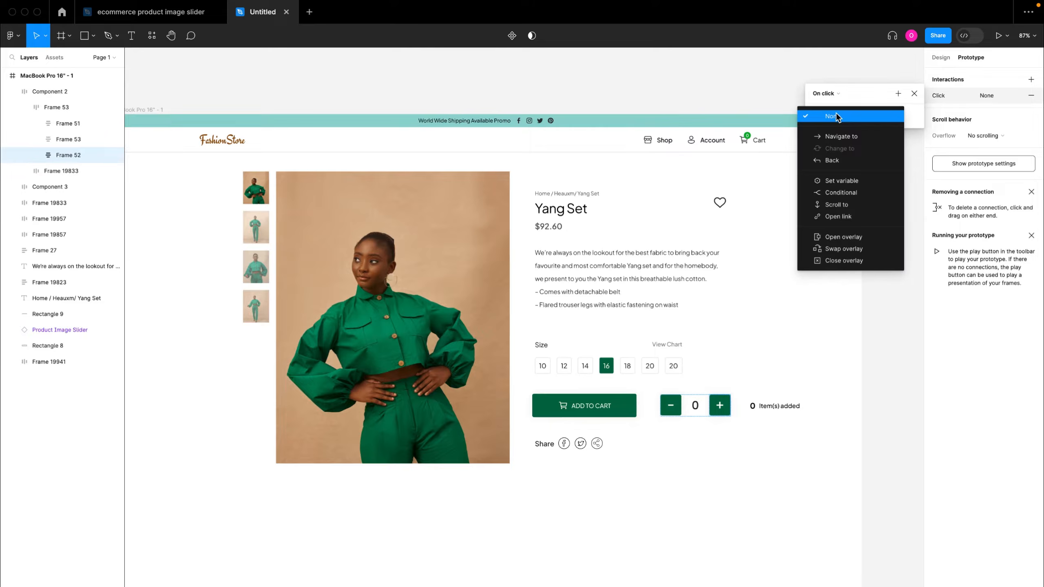
{"action": "left_click", "coordinate": [832, 182]}
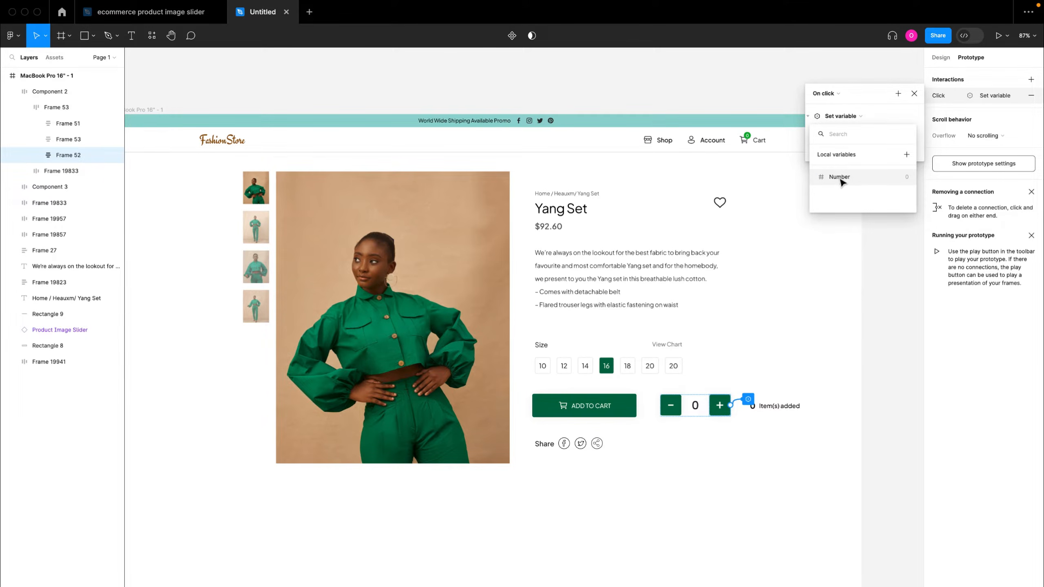
Make the plus button's action set the Number variable to the expression Number + 1, and close the interaction settings.
{"action": "left_click", "coordinate": [836, 178]}
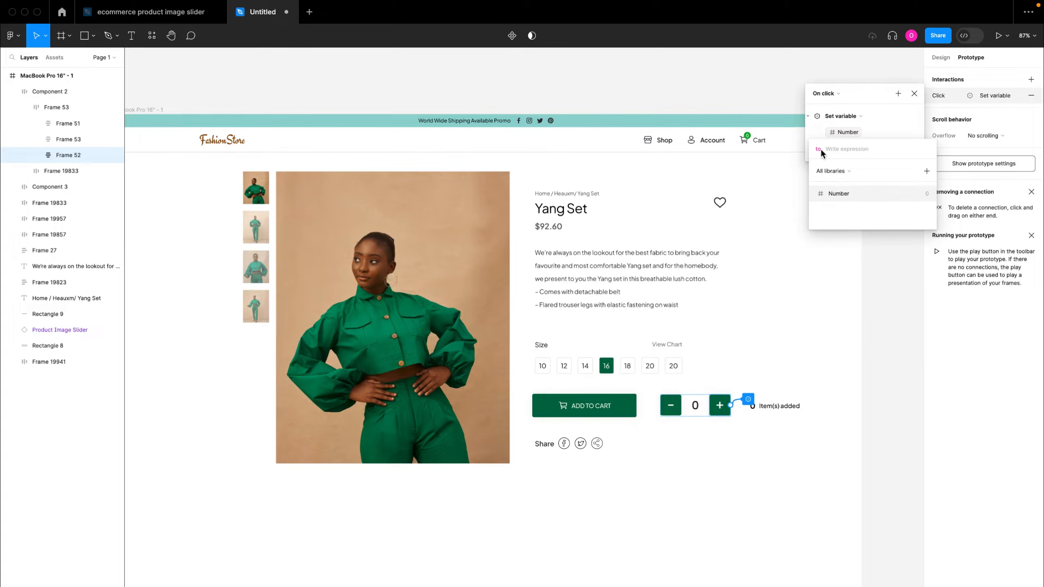
{"action": "left_click", "coordinate": [830, 192]}
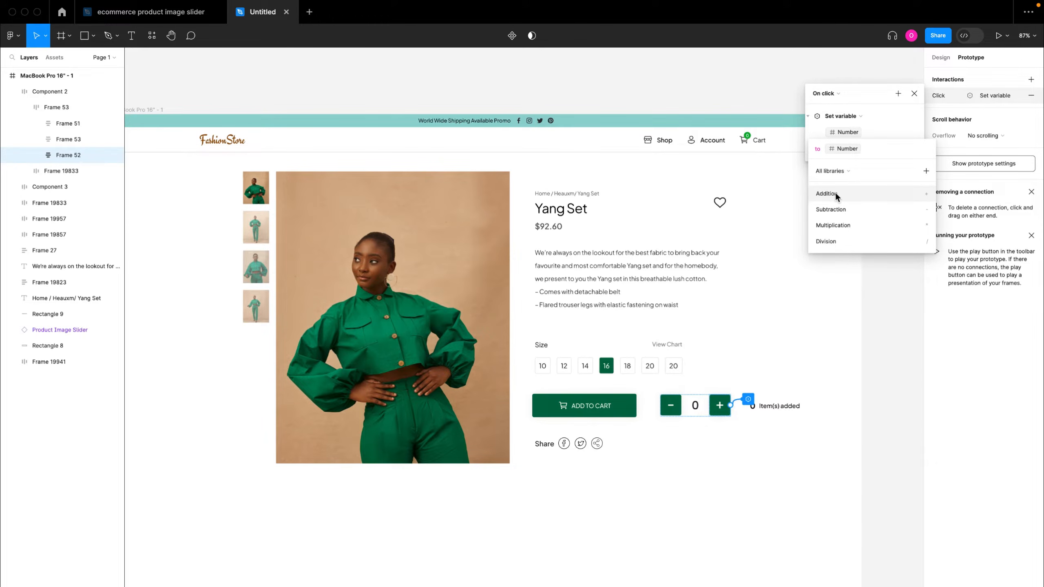
{"action": "left_click", "coordinate": [835, 192]}
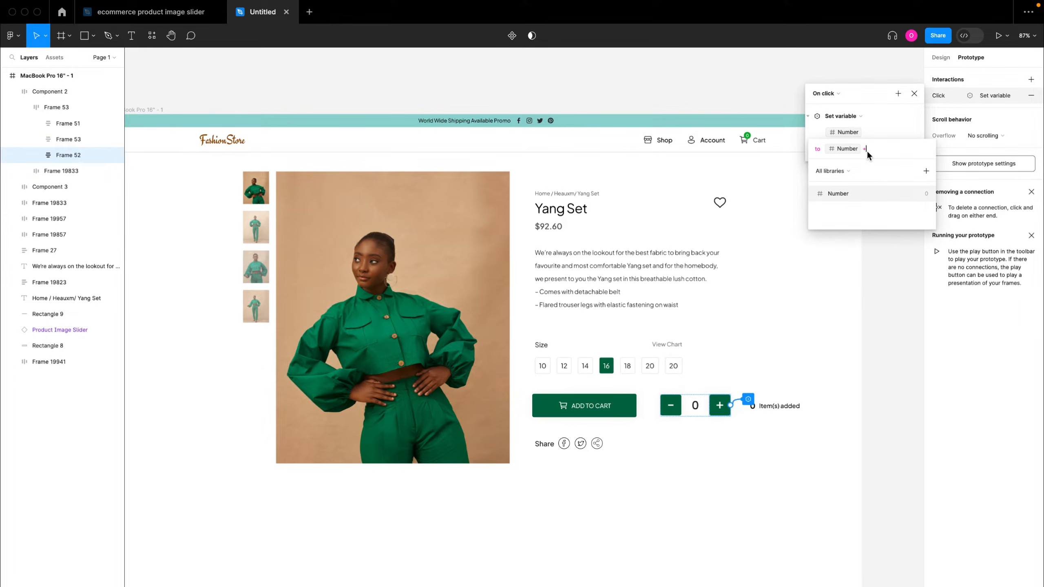
{"action": "type", "text": "1"}
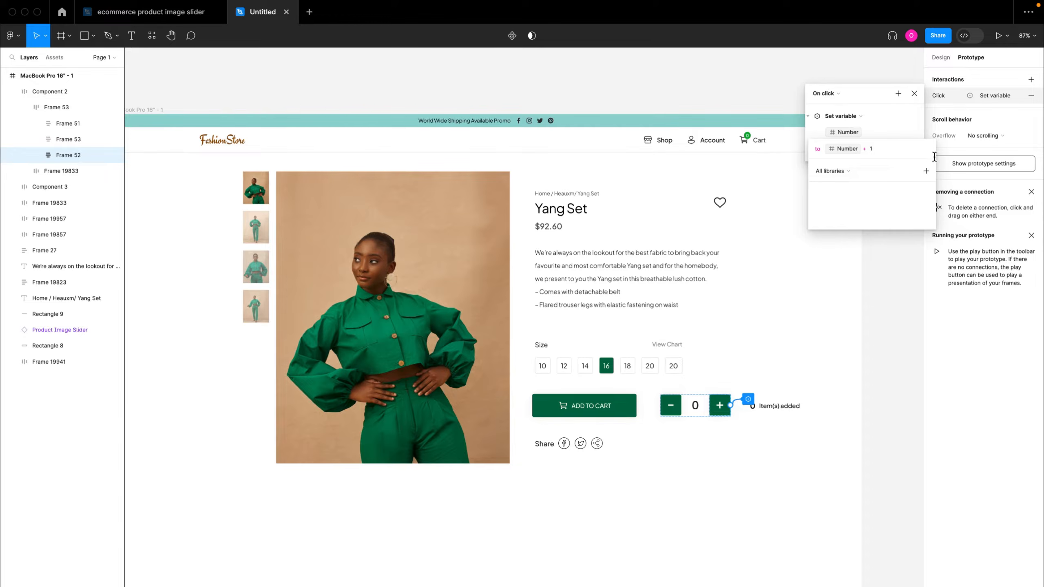
{"action": "key", "text": "Return"}
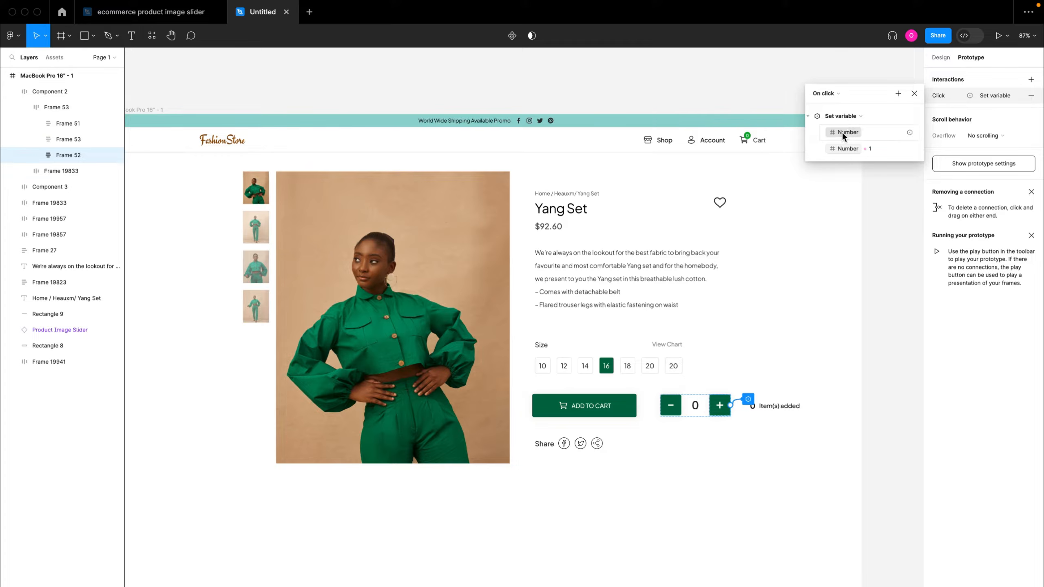
{"action": "left_click", "coordinate": [915, 93]}
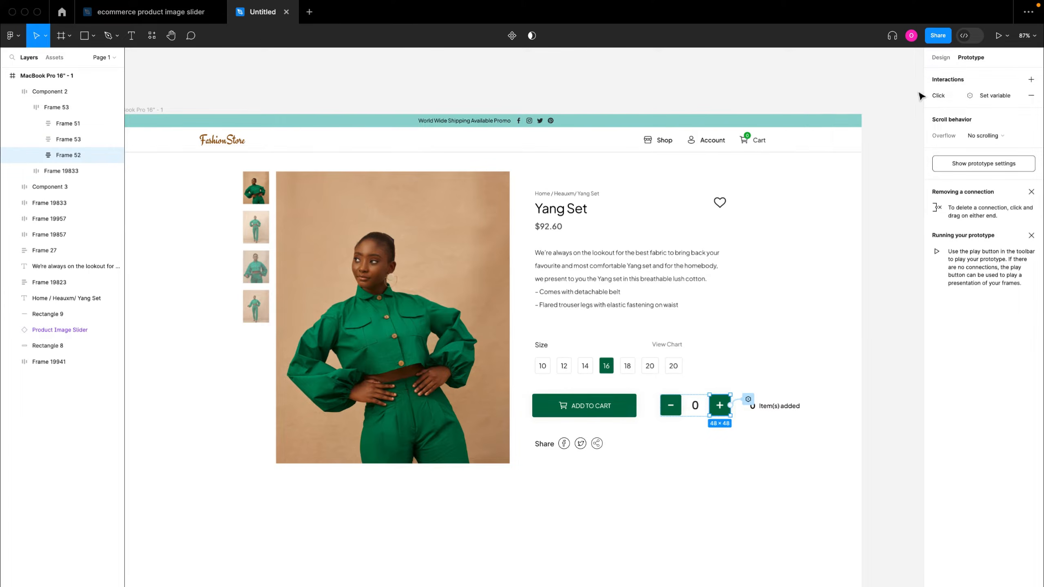
Preview the MacBook Pro 16" - 1 frame as a prototype and enlarge the preview so the whole product page is readable.
{"action": "left_click", "coordinate": [666, 100]}
{"action": "scroll", "coordinate": [665, 100], "scroll_direction": "down", "scroll_amount": 1}
{"action": "scroll", "coordinate": [666, 99], "scroll_direction": "left", "scroll_amount": 1}
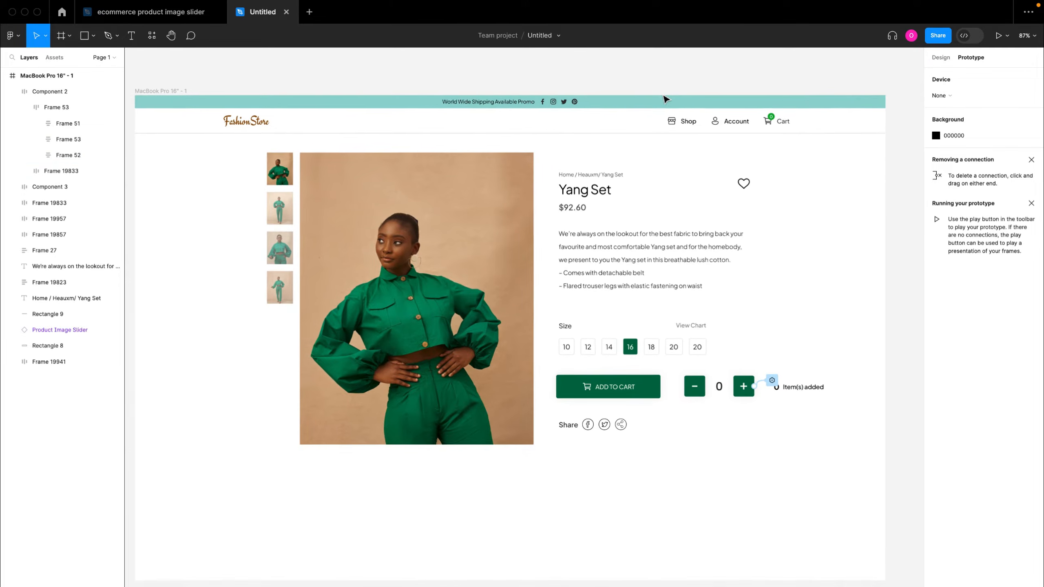
{"action": "scroll", "coordinate": [666, 100], "scroll_direction": "left", "scroll_amount": 1}
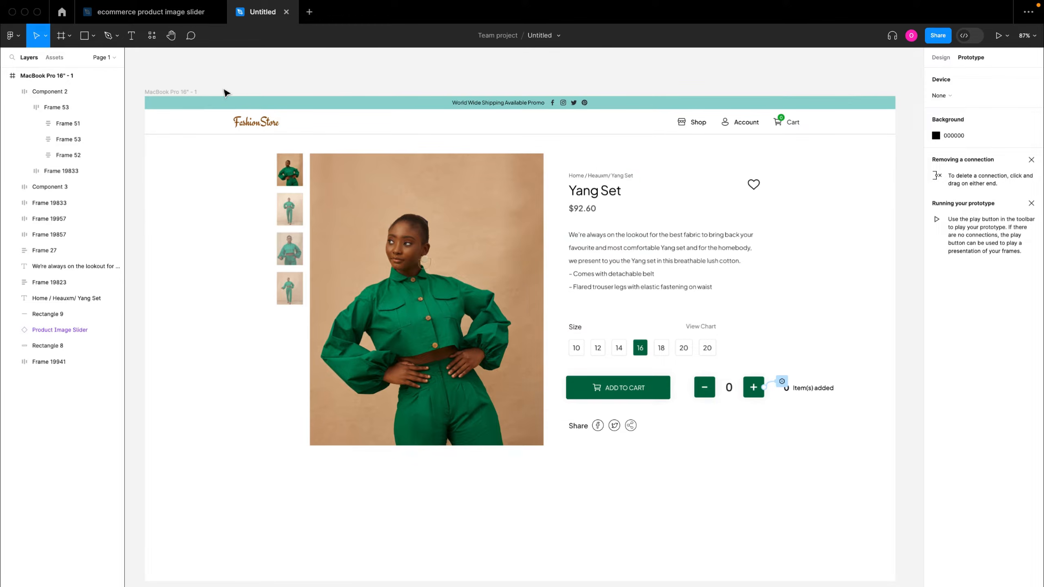
{"action": "left_click", "coordinate": [174, 94]}
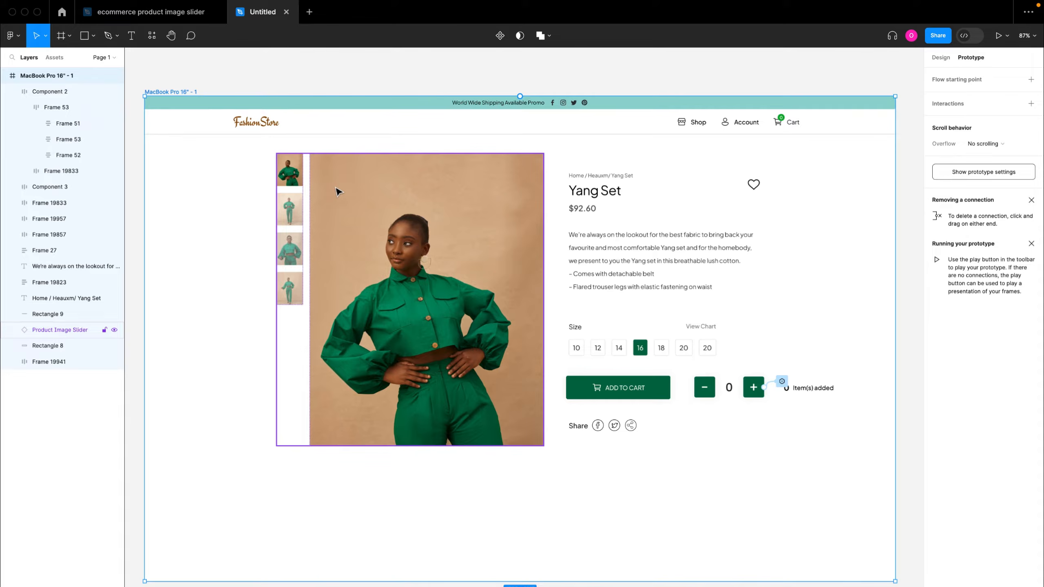
{"action": "key", "text": "shift+space"}
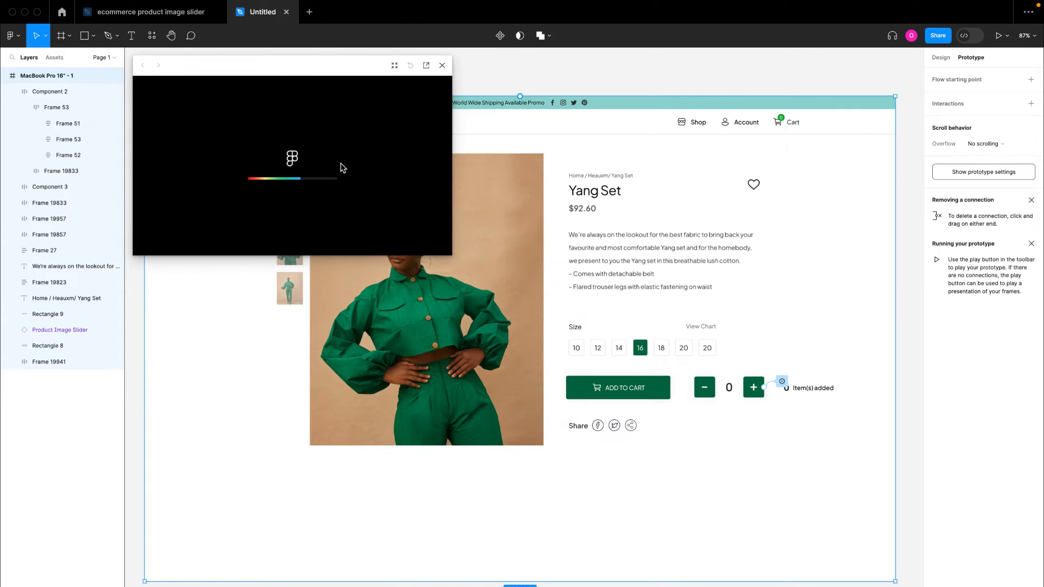
{"action": "left_click_drag", "start_coordinate": [454, 261], "coordinate": [916, 537]}
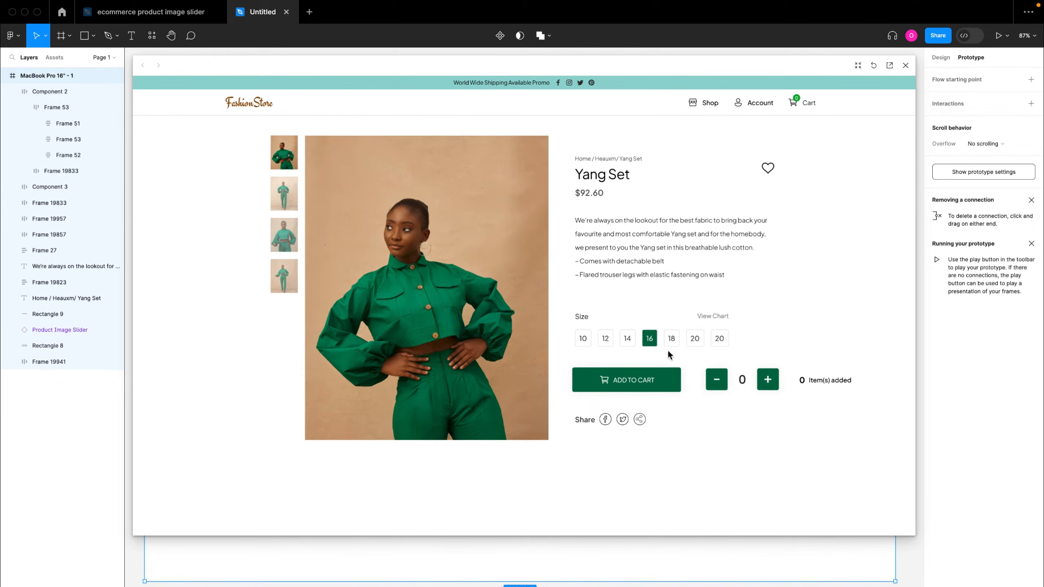
Test the plus and minus buttons in the prototype preview, watching the counter and cart badge, and close the preview.
{"action": "left_click", "coordinate": [768, 384]}
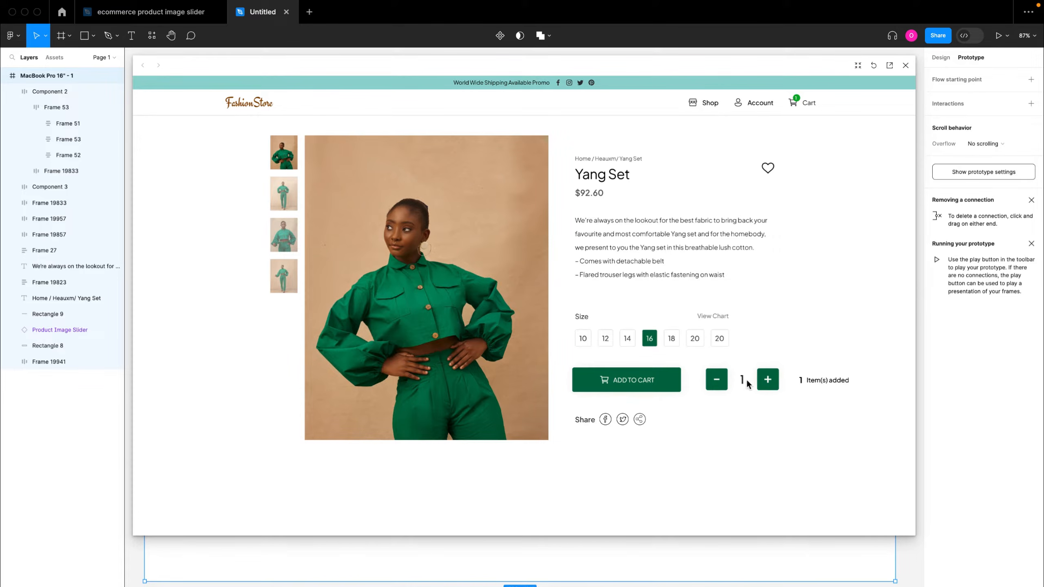
{"action": "left_click", "coordinate": [767, 381]}
{"action": "left_click", "coordinate": [766, 381]}
{"action": "left_click", "coordinate": [766, 381]}
{"action": "left_click", "coordinate": [767, 382]}
{"action": "left_click", "coordinate": [769, 383]}
{"action": "left_click", "coordinate": [721, 378]}
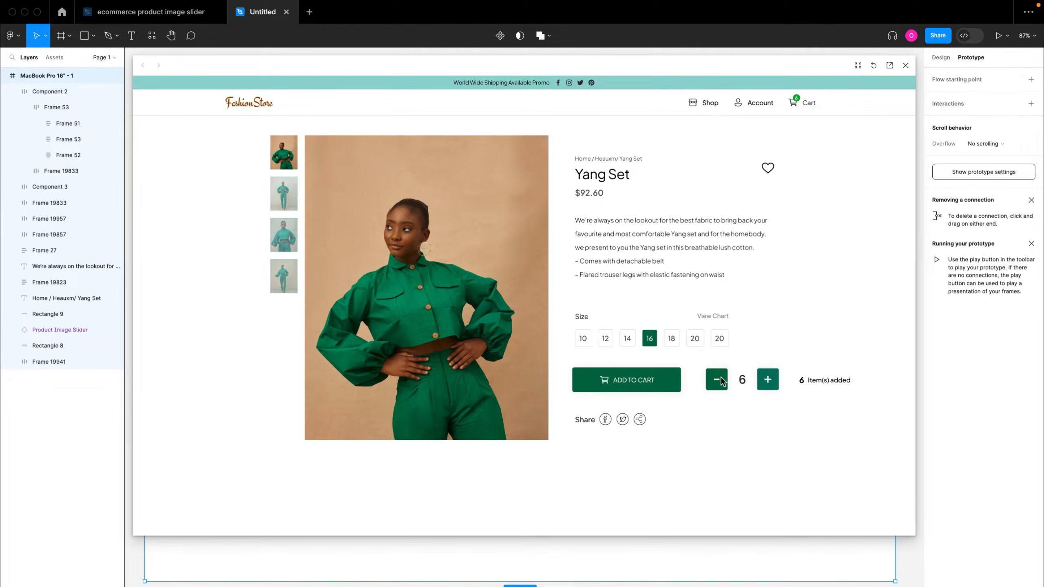
{"action": "left_click", "coordinate": [759, 382]}
{"action": "left_click", "coordinate": [721, 383]}
{"action": "left_click", "coordinate": [905, 65]}
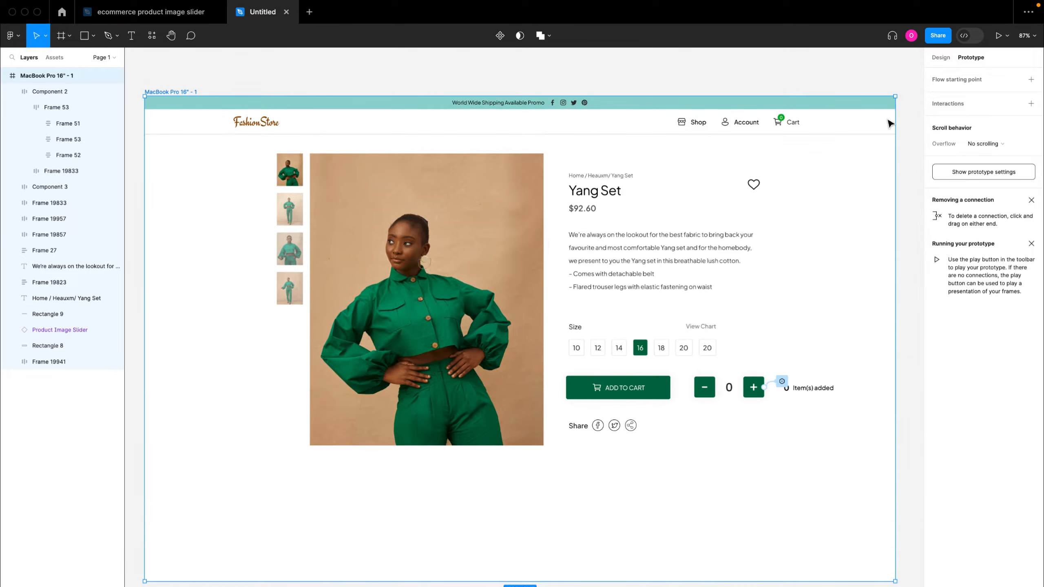
Add an on-click interaction with a Set variable action to the minus button of the quantity counter.
{"action": "left_click", "coordinate": [712, 393], "text": "super"}
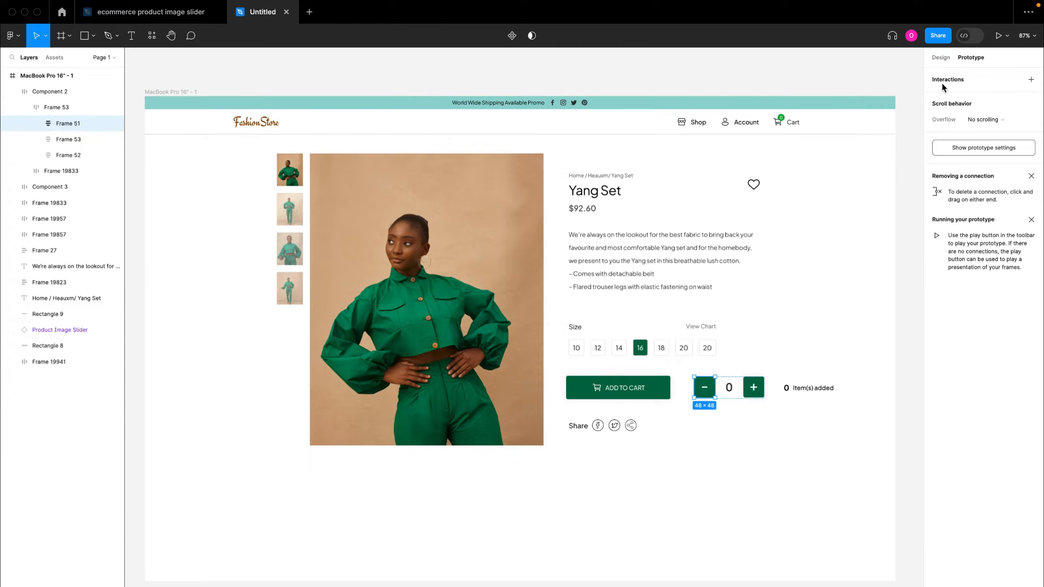
{"action": "left_click", "coordinate": [959, 80]}
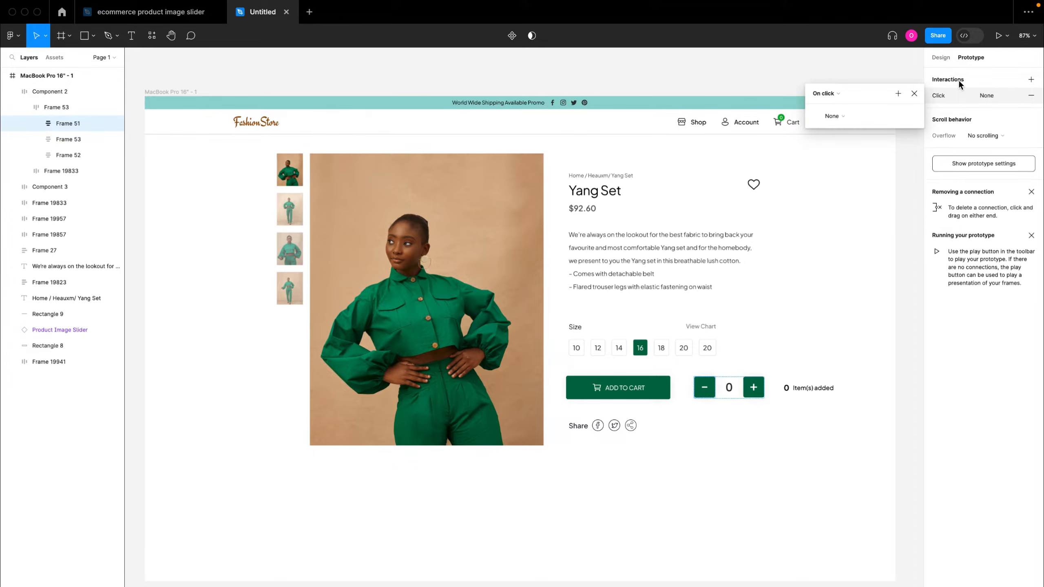
{"action": "left_click", "coordinate": [833, 115]}
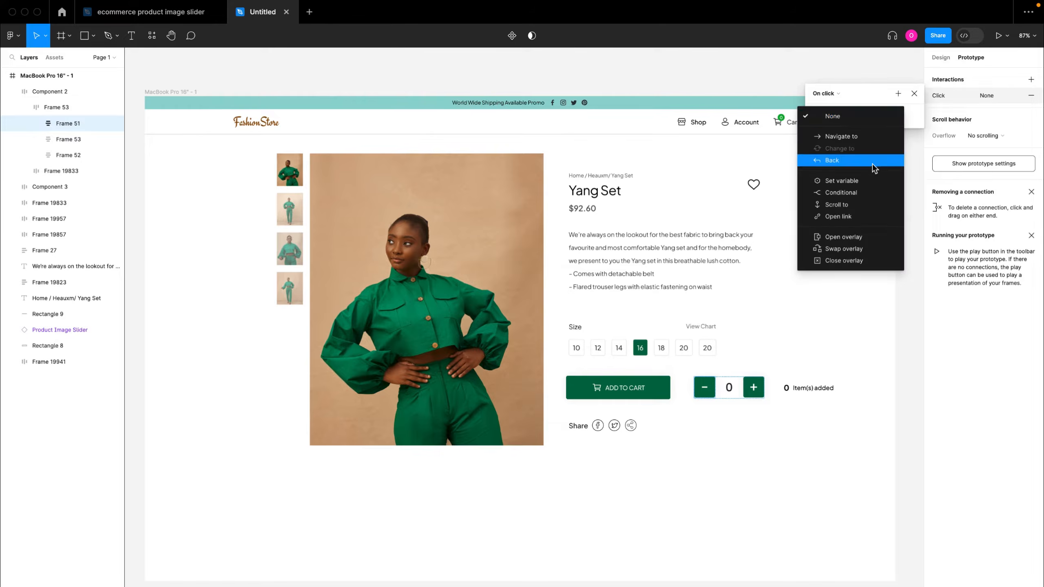
{"action": "left_click", "coordinate": [847, 182]}
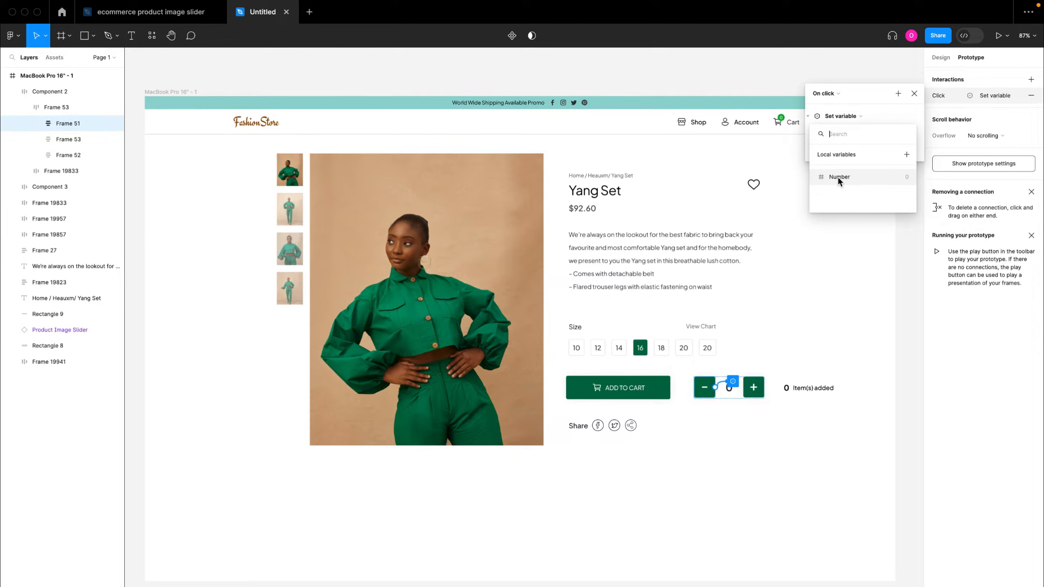
Make the minus button's action set the Number variable to the expression Number - 1, and close the interaction settings.
{"action": "left_click", "coordinate": [838, 177]}
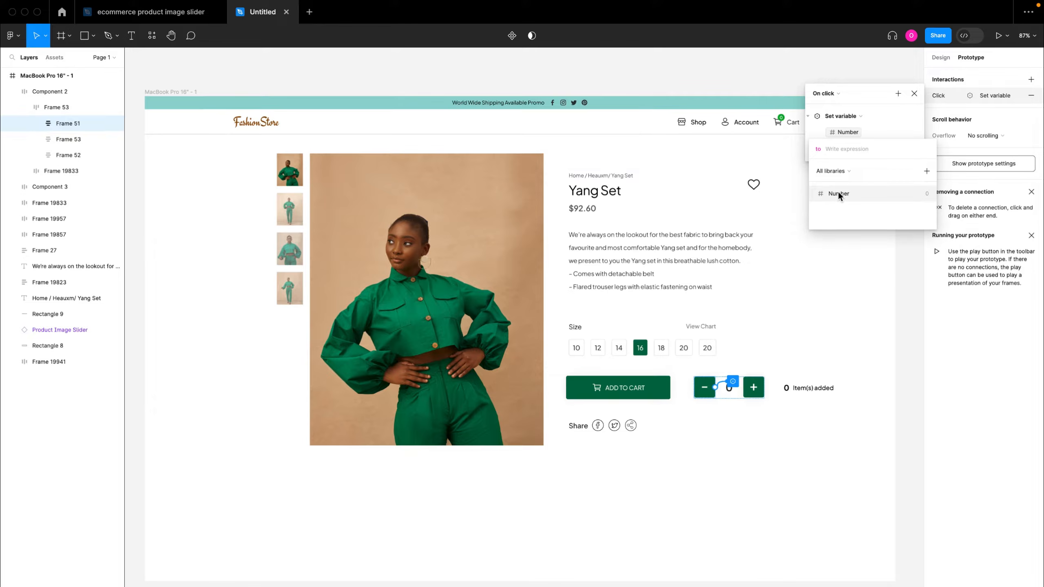
{"action": "left_click", "coordinate": [837, 193]}
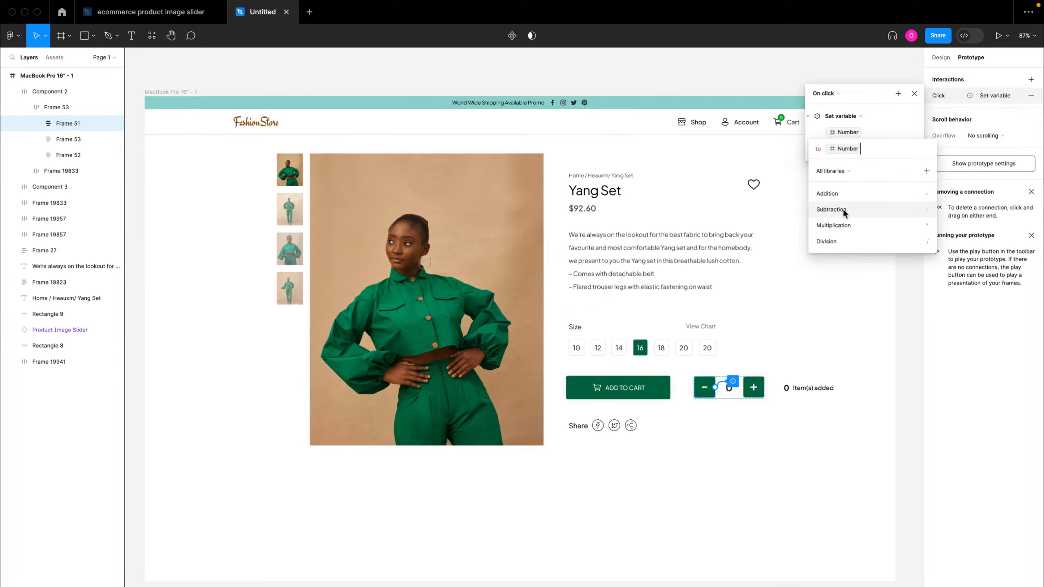
{"action": "left_click", "coordinate": [832, 209]}
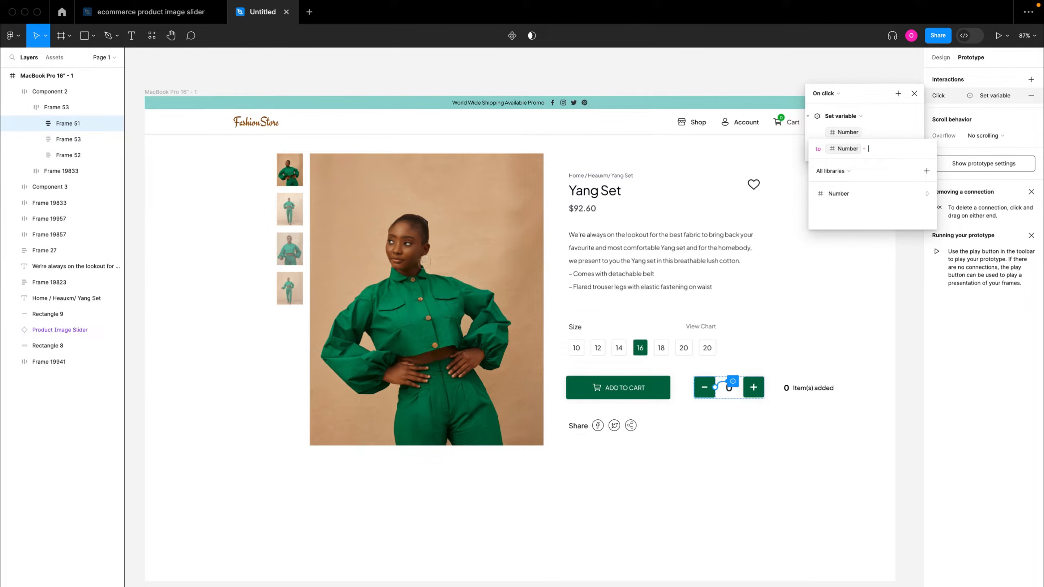
{"action": "type", "text": "1"}
{"action": "key", "text": "Return"}
{"action": "left_click", "coordinate": [910, 192]}
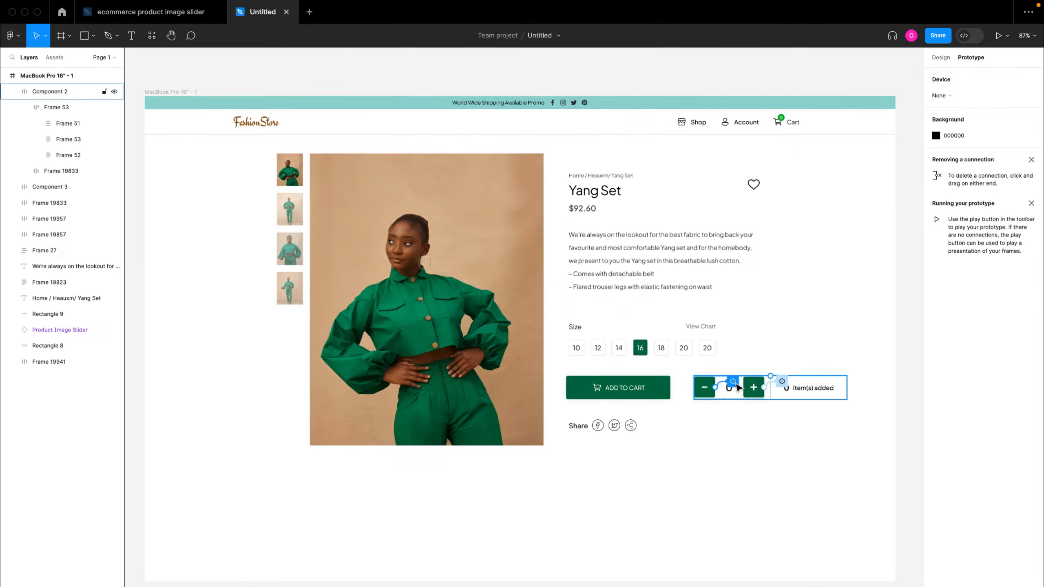
Preview the MacBook Pro 16" - 1 frame and test raising the quantity to 8 with the plus button.
{"action": "left_click", "coordinate": [181, 92]}
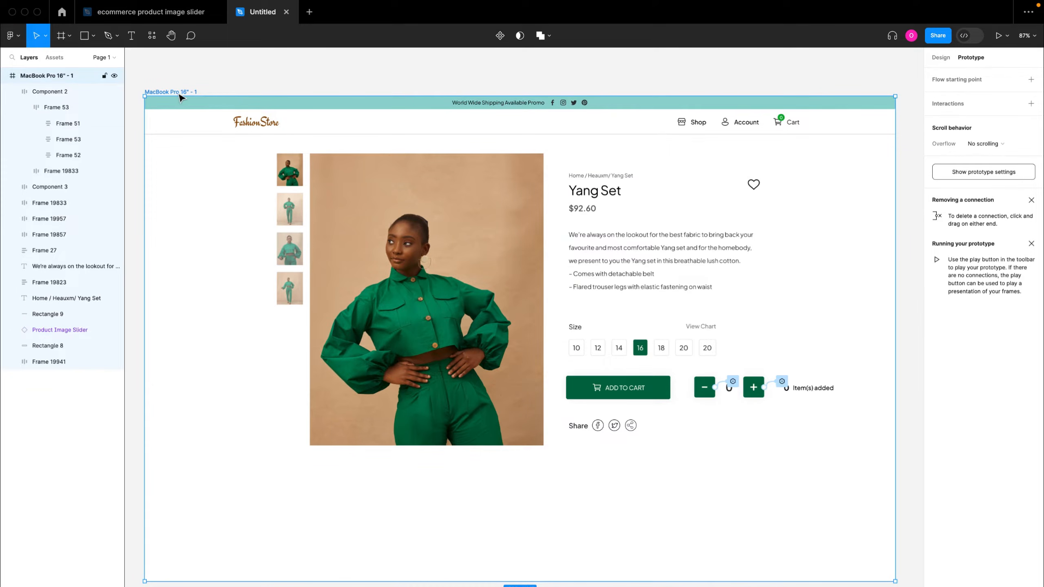
{"action": "key", "text": "shift+space"}
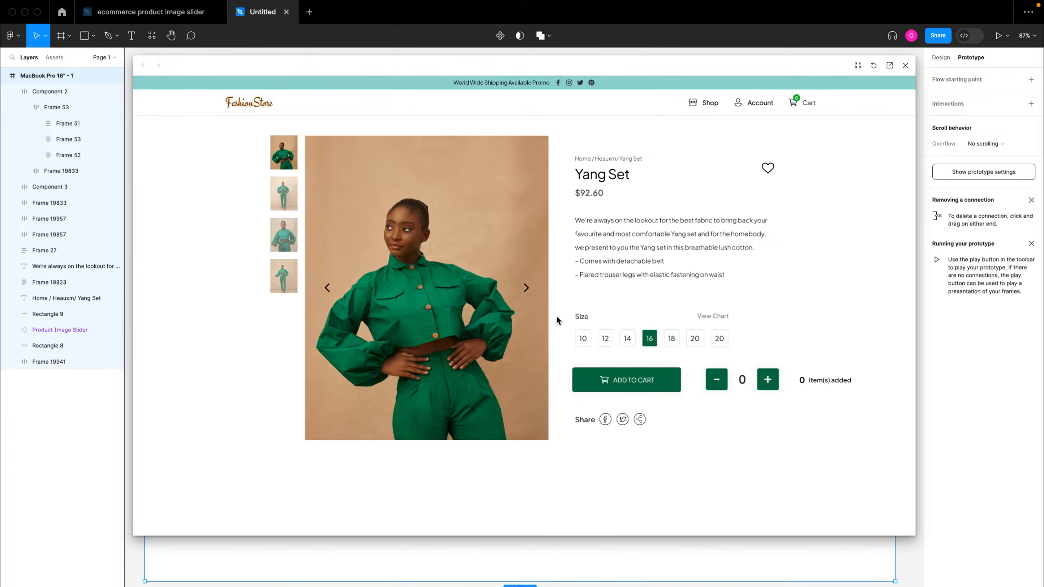
{"action": "left_click", "coordinate": [765, 389]}
{"action": "left_click", "coordinate": [765, 389]}
{"action": "left_click", "coordinate": [765, 389]}
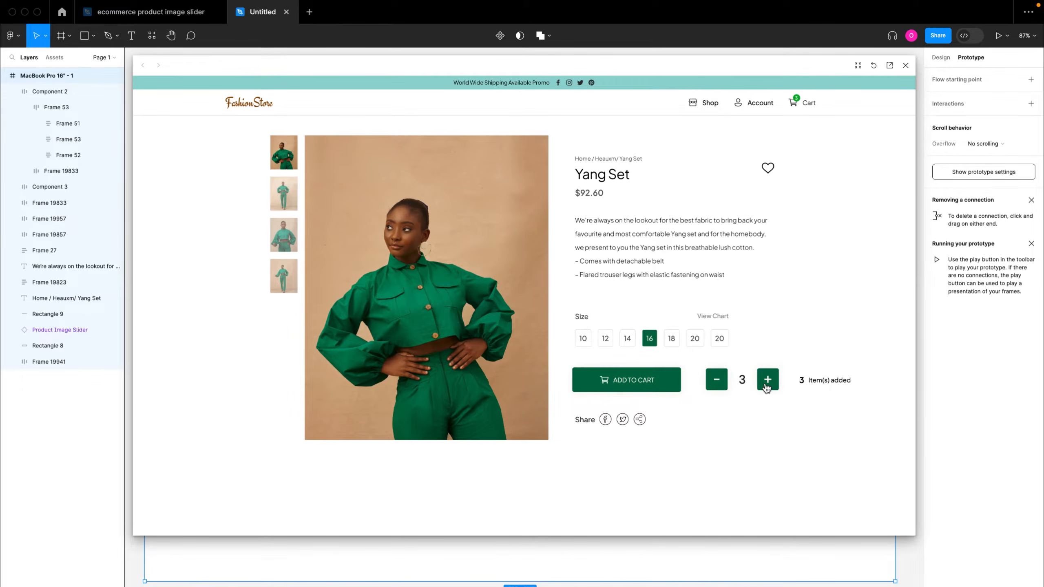
{"action": "left_click", "coordinate": [766, 388]}
{"action": "left_click", "coordinate": [766, 388]}
{"action": "left_click", "coordinate": [766, 389]}
{"action": "left_click", "coordinate": [766, 388]}
{"action": "left_click", "coordinate": [766, 388]}
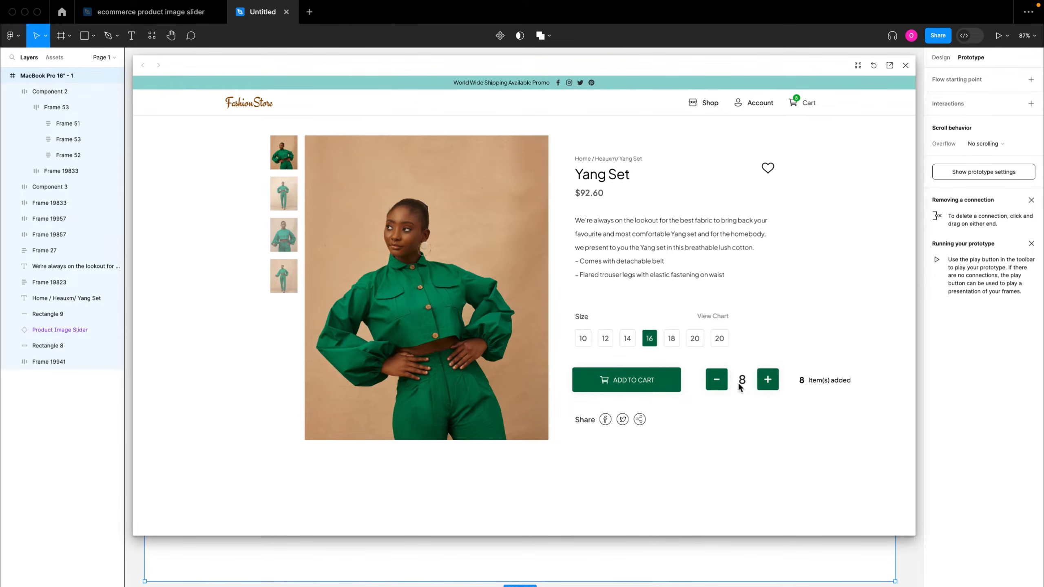
Test the minus button in the preview by lowering the quantity past zero into negative values.
{"action": "left_click", "coordinate": [717, 385]}
{"action": "left_click", "coordinate": [717, 386]}
{"action": "left_click", "coordinate": [717, 385]}
{"action": "left_click", "coordinate": [717, 386]}
{"action": "left_click", "coordinate": [717, 385]}
{"action": "left_click", "coordinate": [718, 385]}
{"action": "left_click", "coordinate": [718, 386]}
{"action": "left_click", "coordinate": [717, 386]}
{"action": "left_click", "coordinate": [717, 385]}
{"action": "left_click", "coordinate": [717, 385]}
{"action": "left_click", "coordinate": [771, 387]}
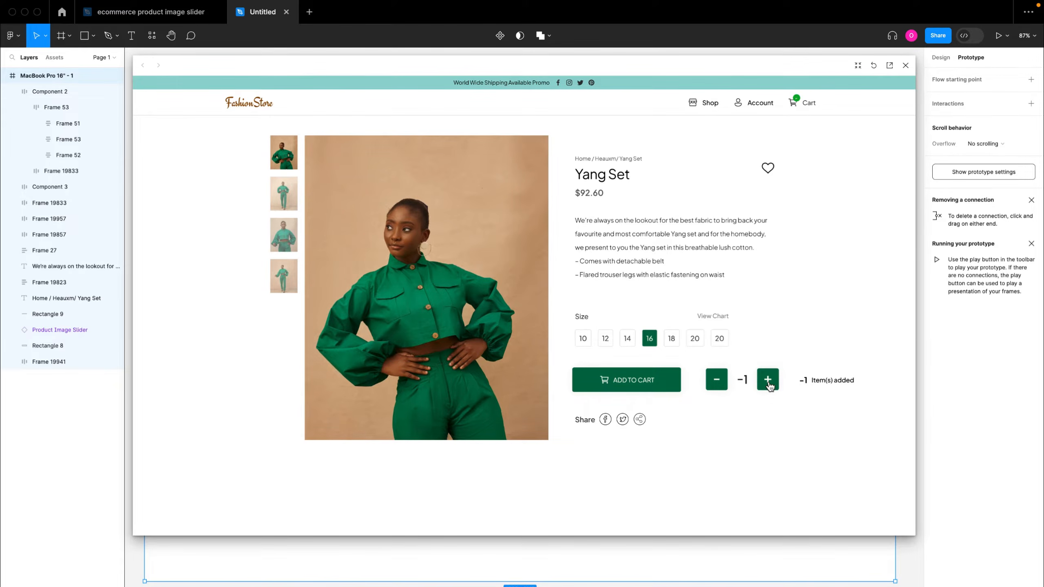
{"action": "left_click", "coordinate": [717, 385]}
{"action": "left_click", "coordinate": [717, 385]}
{"action": "left_click", "coordinate": [717, 384]}
{"action": "left_click", "coordinate": [717, 384]}
{"action": "left_click", "coordinate": [717, 385]}
Test raising the negative quantity again with the plus button and close the prototype preview.
{"action": "left_click", "coordinate": [767, 383]}
{"action": "left_click", "coordinate": [768, 383]}
{"action": "left_click", "coordinate": [767, 384]}
{"action": "left_click", "coordinate": [767, 383]}
{"action": "left_click", "coordinate": [767, 383]}
{"action": "left_click", "coordinate": [767, 384]}
{"action": "left_click", "coordinate": [905, 65]}
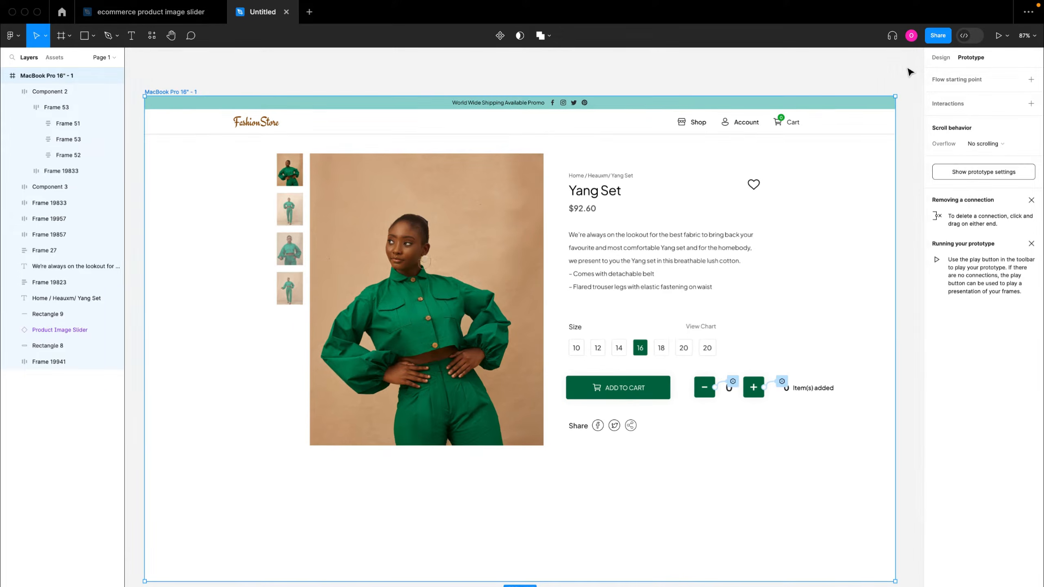
Add a conditional to the minus button's on-click interaction with the condition Number > 1.
{"action": "left_click", "coordinate": [704, 394]}
{"action": "double_click", "coordinate": [705, 394]}
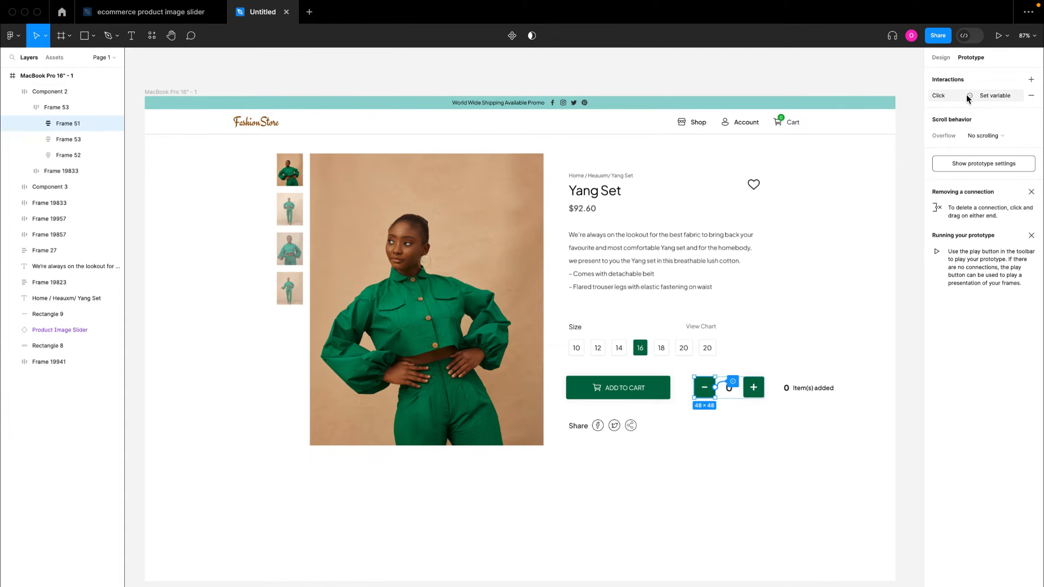
{"action": "left_click", "coordinate": [940, 97]}
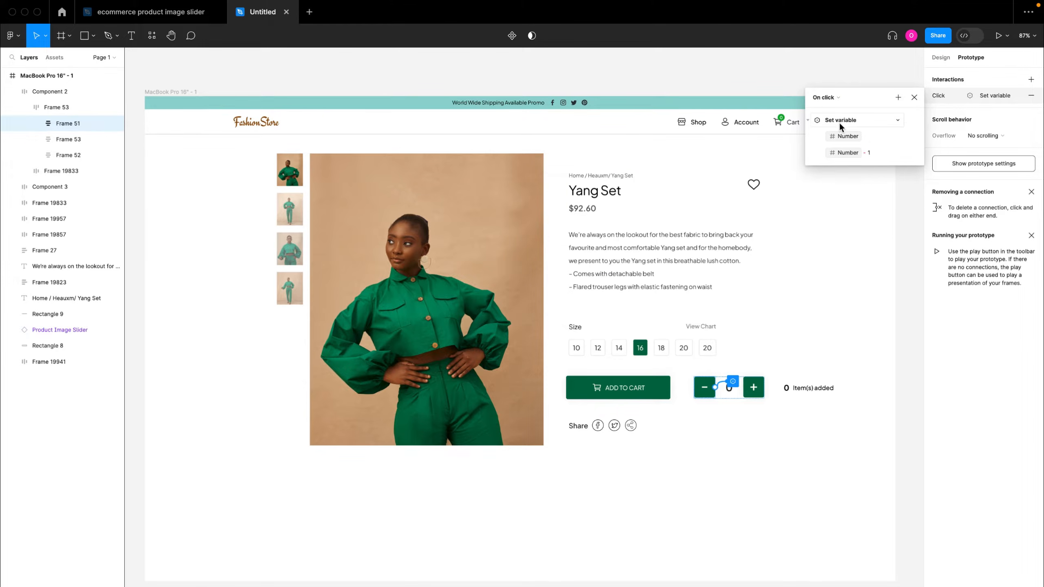
{"action": "left_click", "coordinate": [898, 99]}
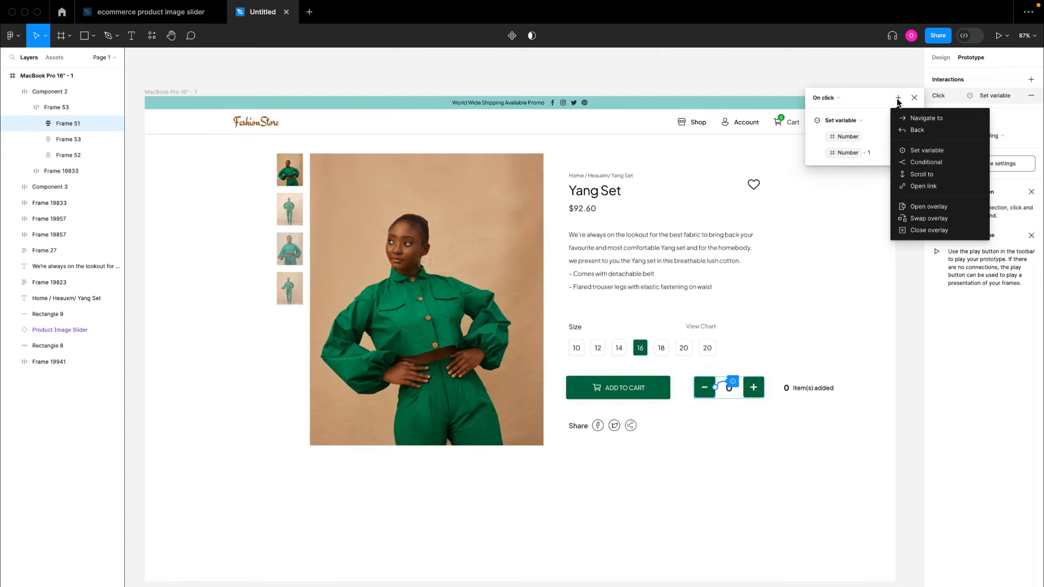
{"action": "left_click", "coordinate": [897, 99]}
{"action": "left_click", "coordinate": [897, 98]}
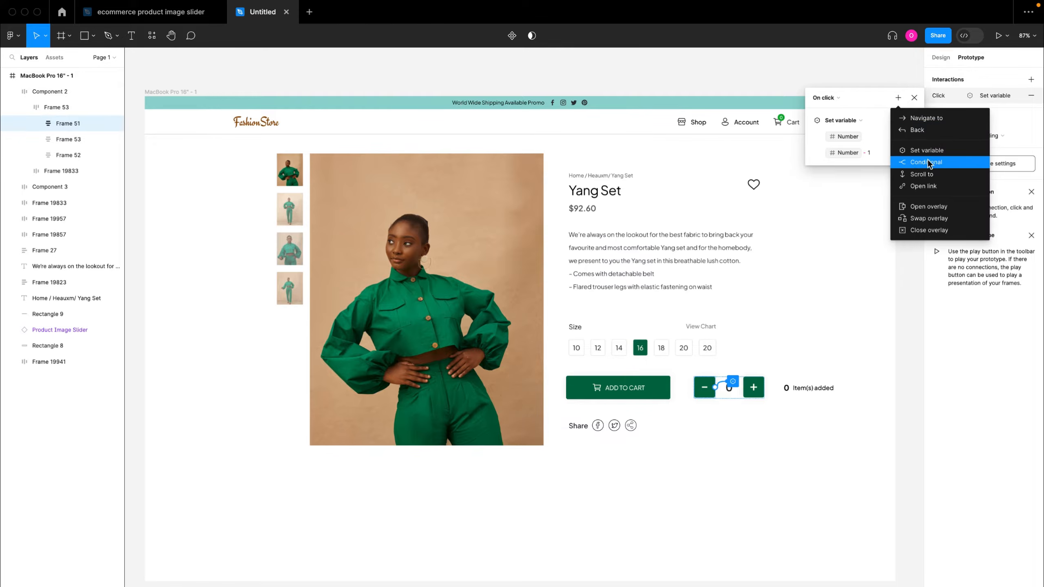
{"action": "left_click", "coordinate": [914, 164]}
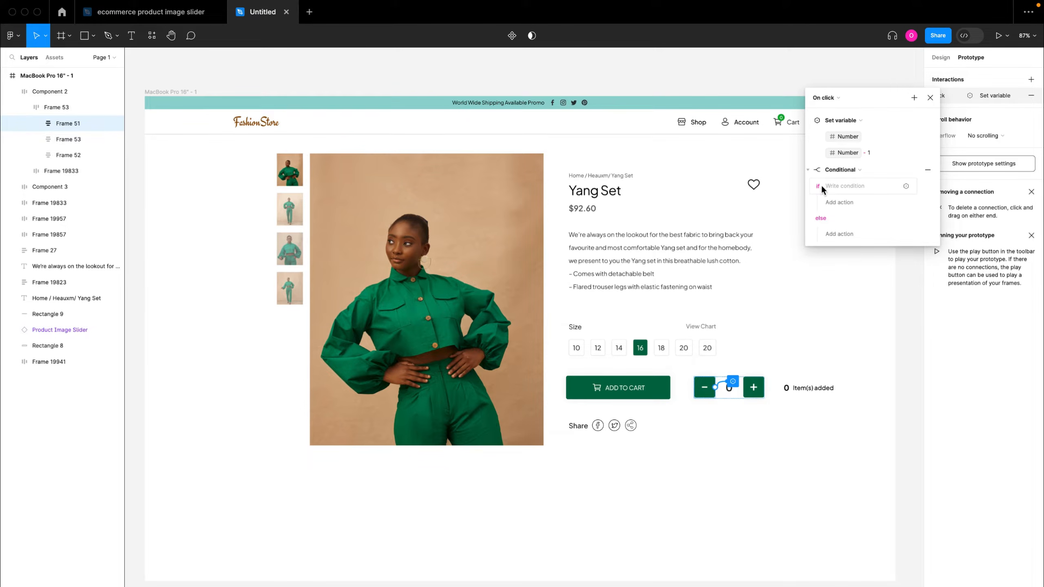
{"action": "left_click", "coordinate": [838, 184]}
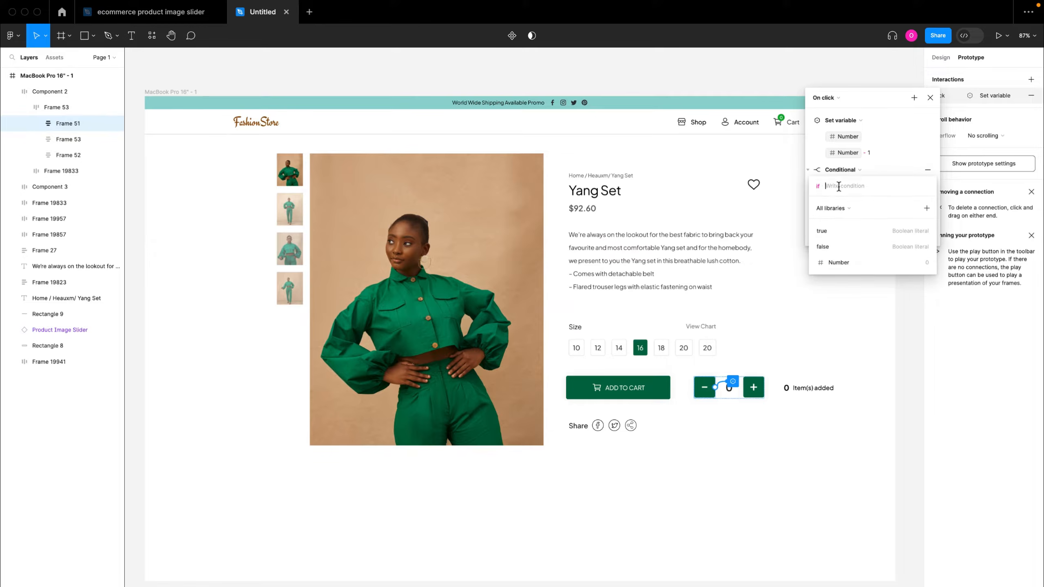
{"action": "left_click", "coordinate": [846, 263]}
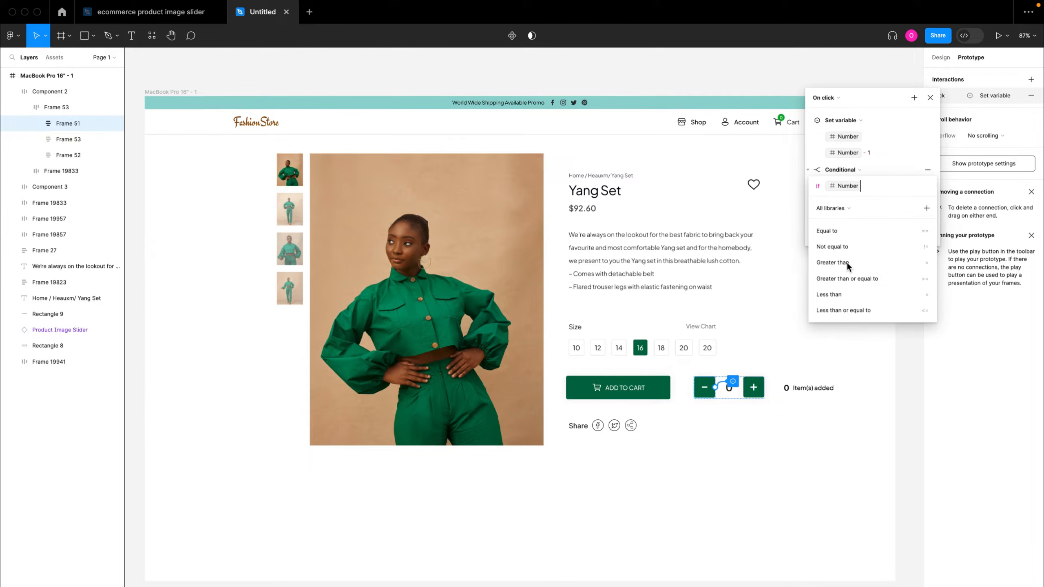
{"action": "left_click", "coordinate": [850, 262]}
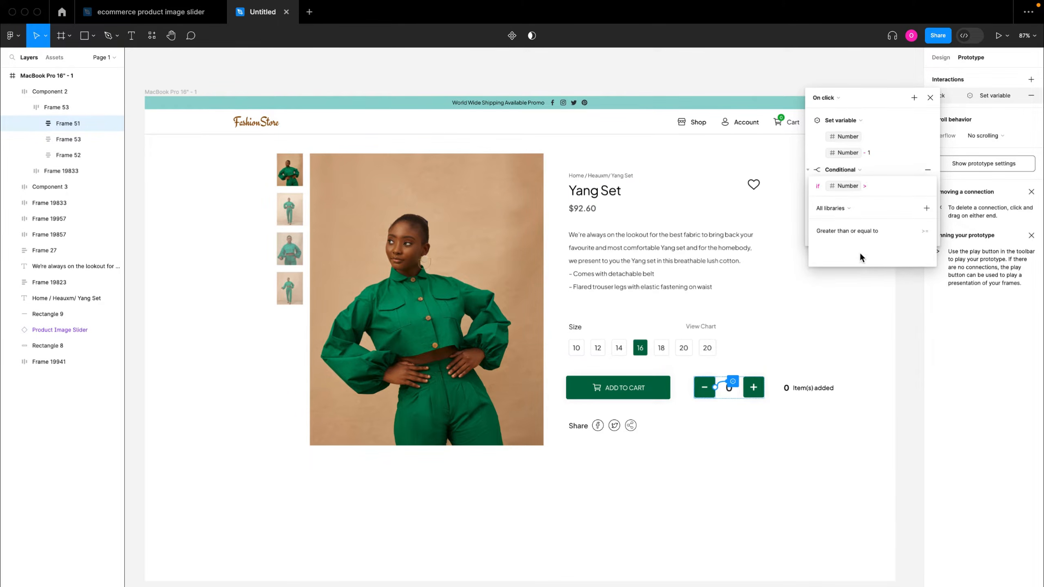
{"action": "type", "text": "1"}
{"action": "key", "text": "Return"}
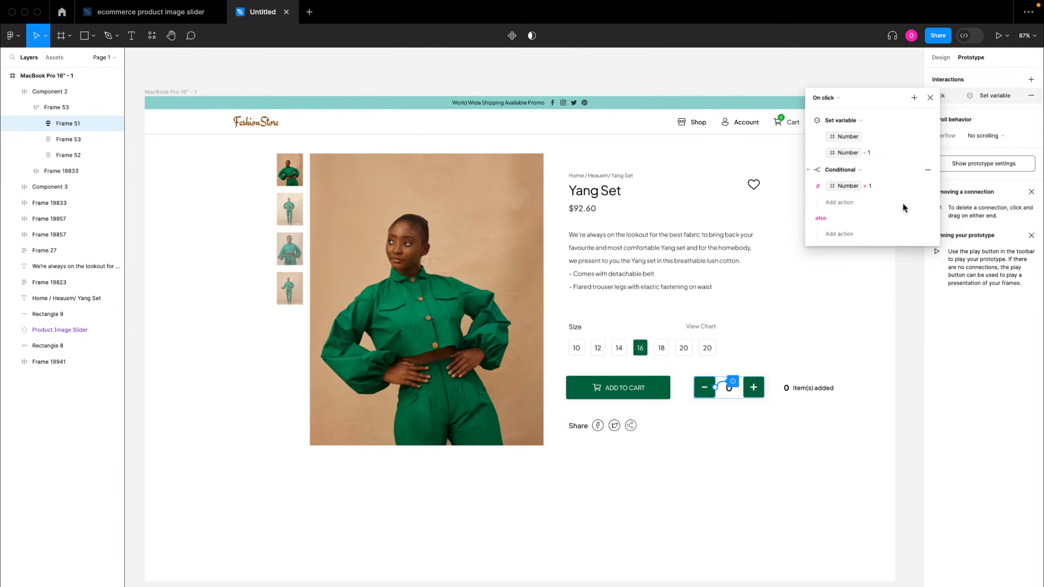
Move the minus button's Set variable action into the conditional's if branch and close the interaction settings.
{"action": "left_click", "coordinate": [808, 120]}
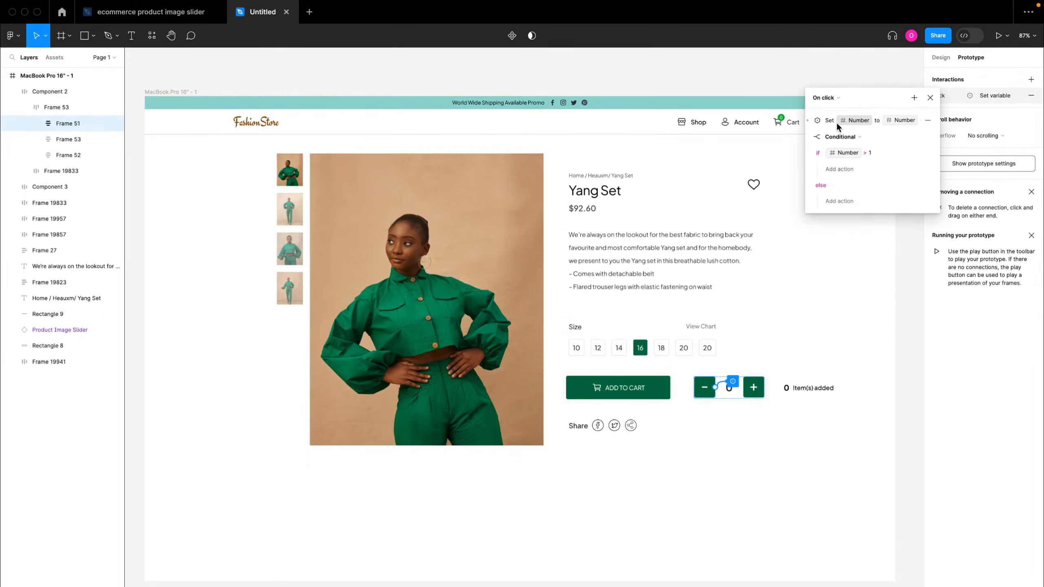
{"action": "left_click", "coordinate": [807, 120]}
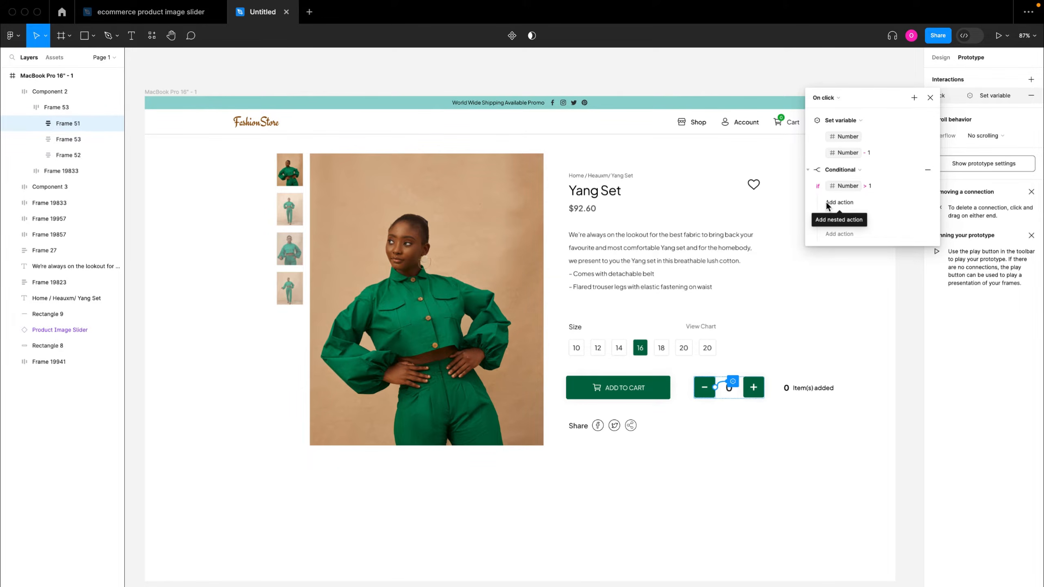
{"action": "left_click", "coordinate": [807, 120]}
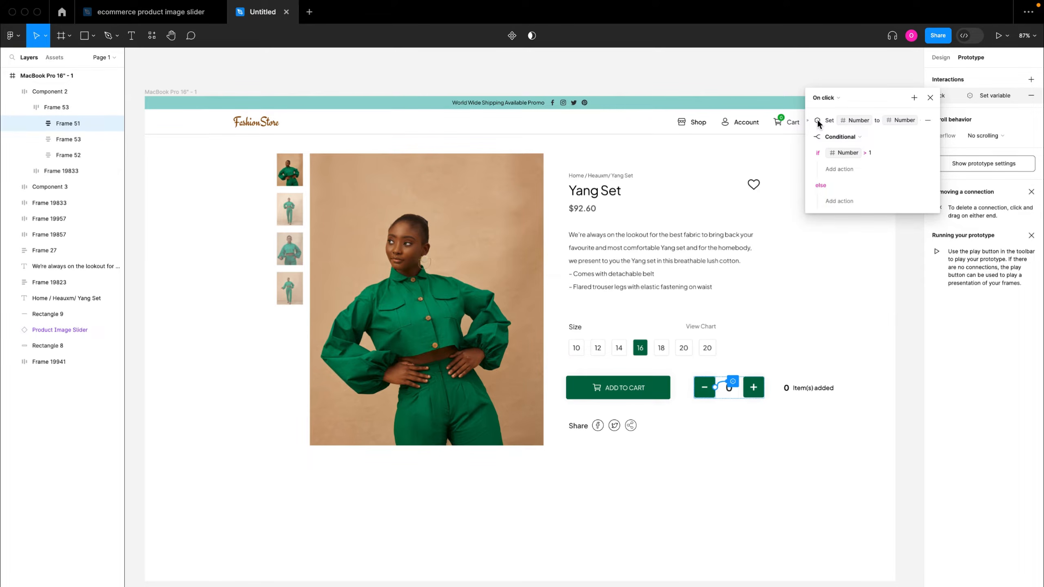
{"action": "left_click", "coordinate": [818, 125]}
{"action": "left_click_drag", "start_coordinate": [817, 125], "coordinate": [831, 164]}
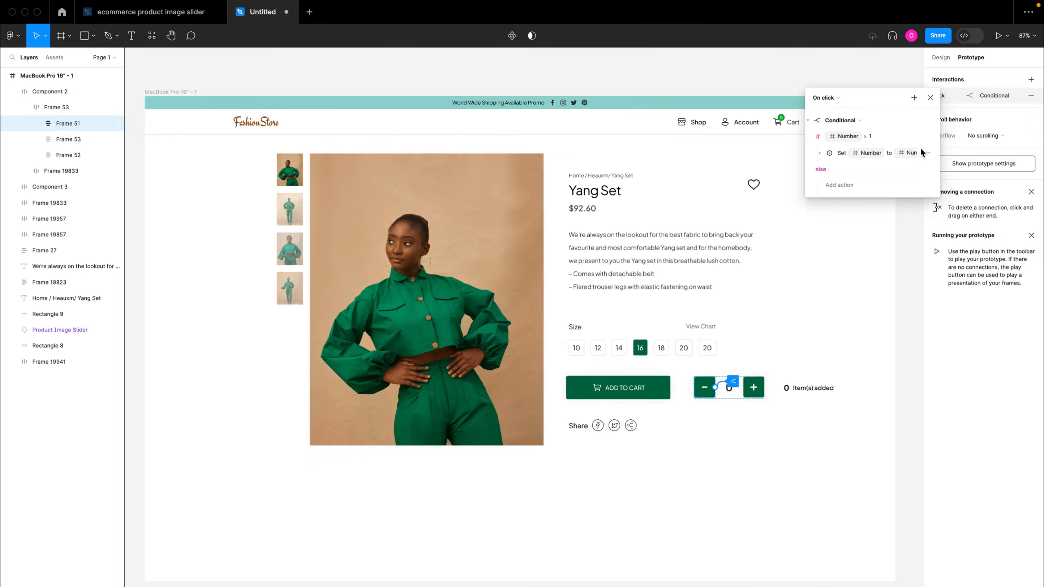
{"action": "left_click", "coordinate": [930, 99]}
Preview the MacBook Pro 16" - 1 frame, raise the quantity to 3, test lowering it with the minus button, and close the preview.
{"action": "left_click", "coordinate": [179, 93]}
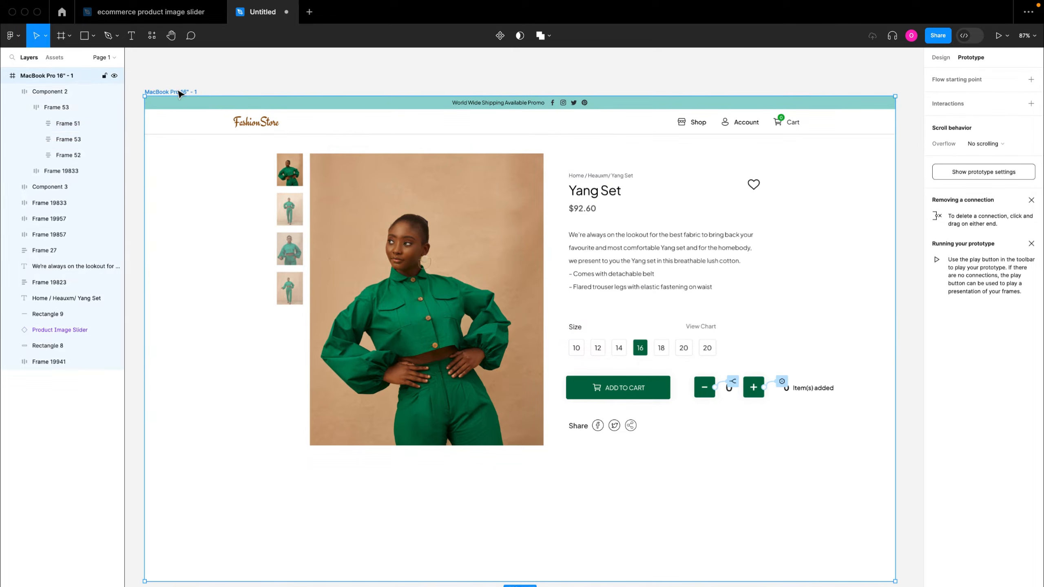
{"action": "key", "text": "shift+space"}
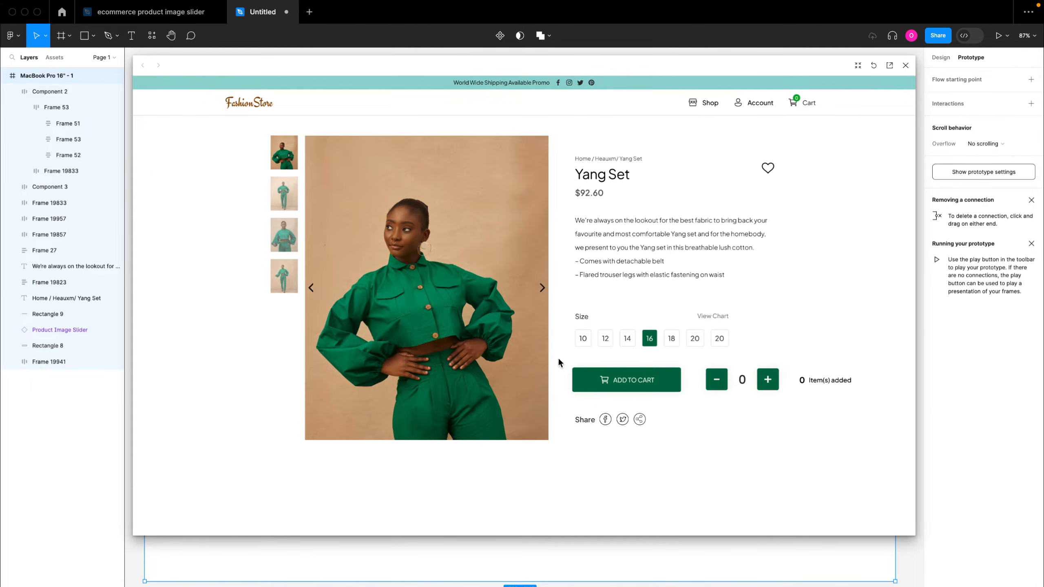
{"action": "left_click", "coordinate": [768, 384]}
{"action": "left_click", "coordinate": [769, 384]}
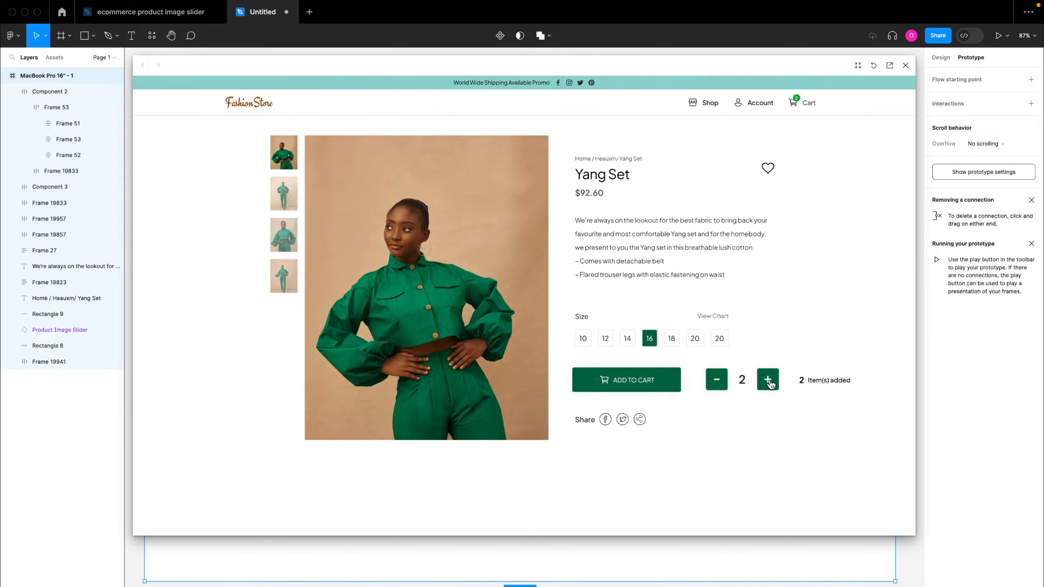
{"action": "left_click", "coordinate": [769, 384]}
{"action": "left_click", "coordinate": [717, 385]}
{"action": "left_click", "coordinate": [718, 386]}
{"action": "left_click", "coordinate": [905, 64]}
Change the minus button's condition to Number > 0 and close the interaction settings.
{"action": "left_click", "coordinate": [704, 390]}
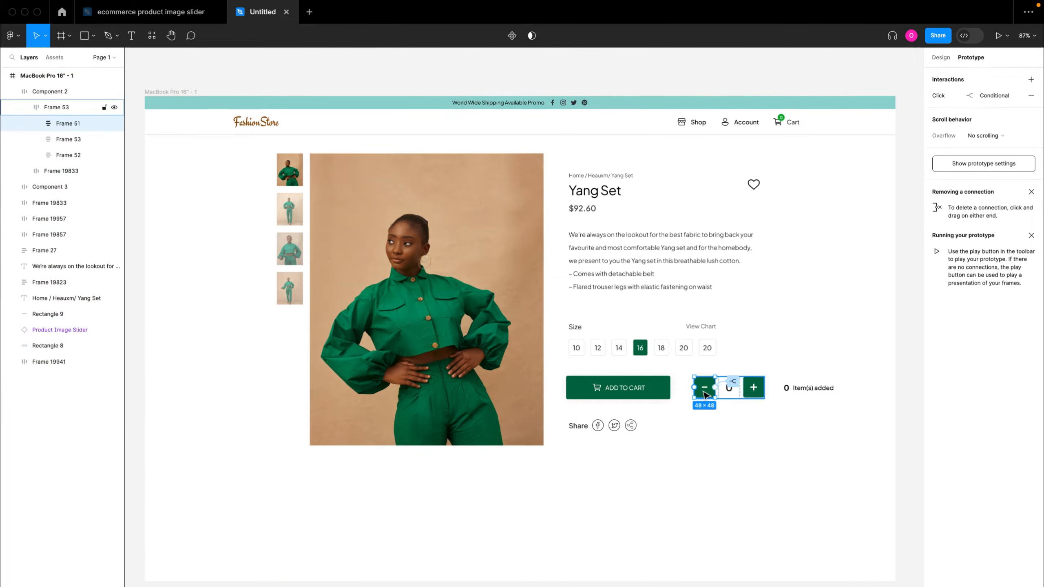
{"action": "left_click", "coordinate": [987, 97]}
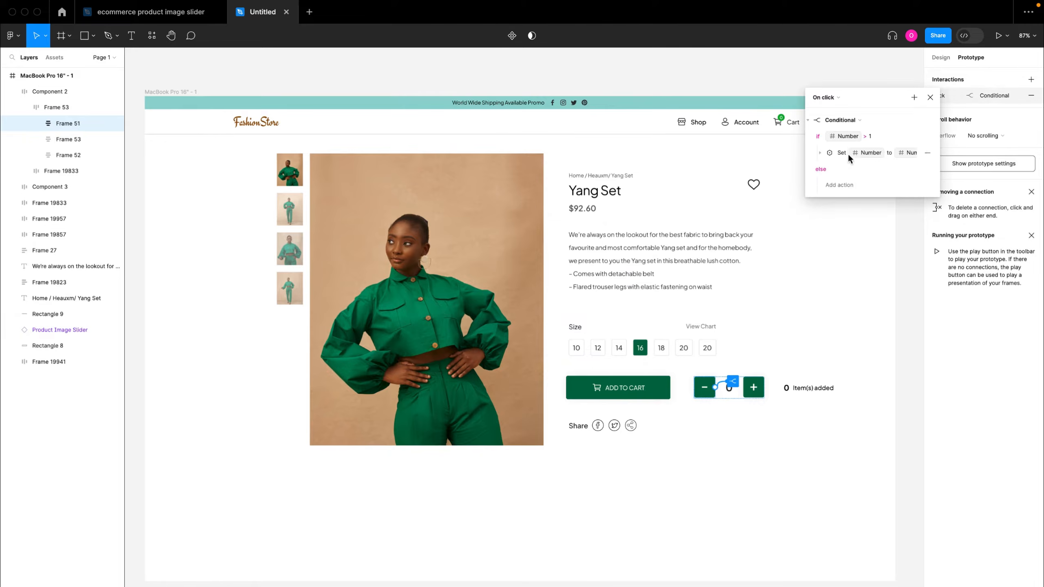
{"action": "left_click", "coordinate": [873, 136]}
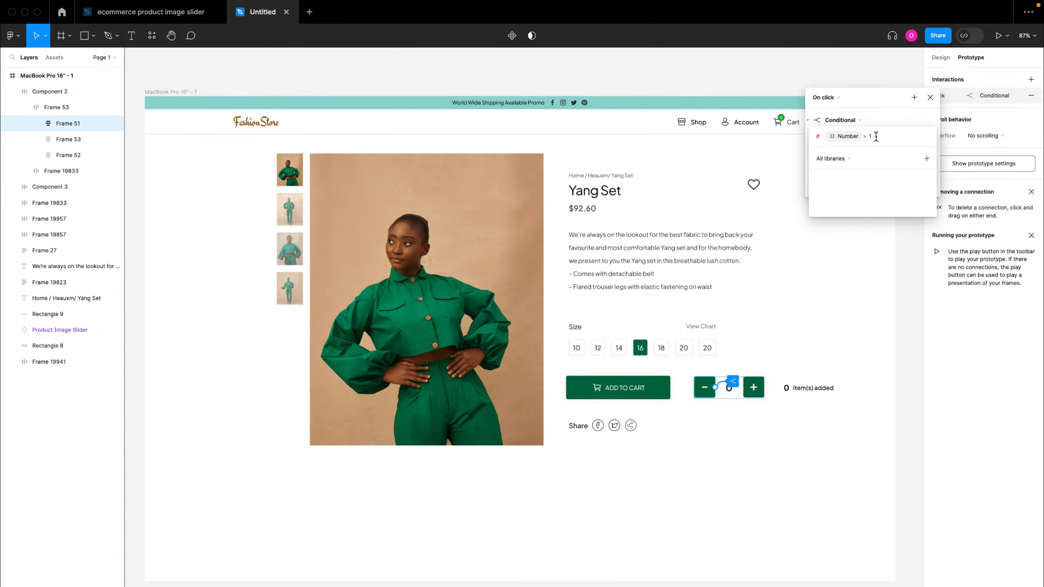
{"action": "key", "text": "BackSpace"}
{"action": "type", "text": "0"}
{"action": "key", "text": "Return"}
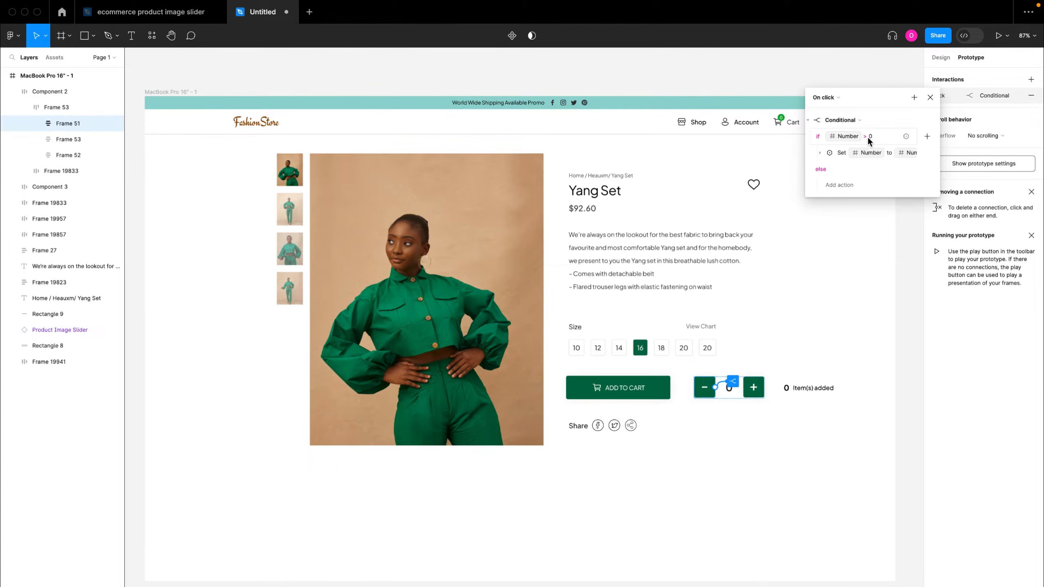
{"action": "left_click", "coordinate": [930, 97]}
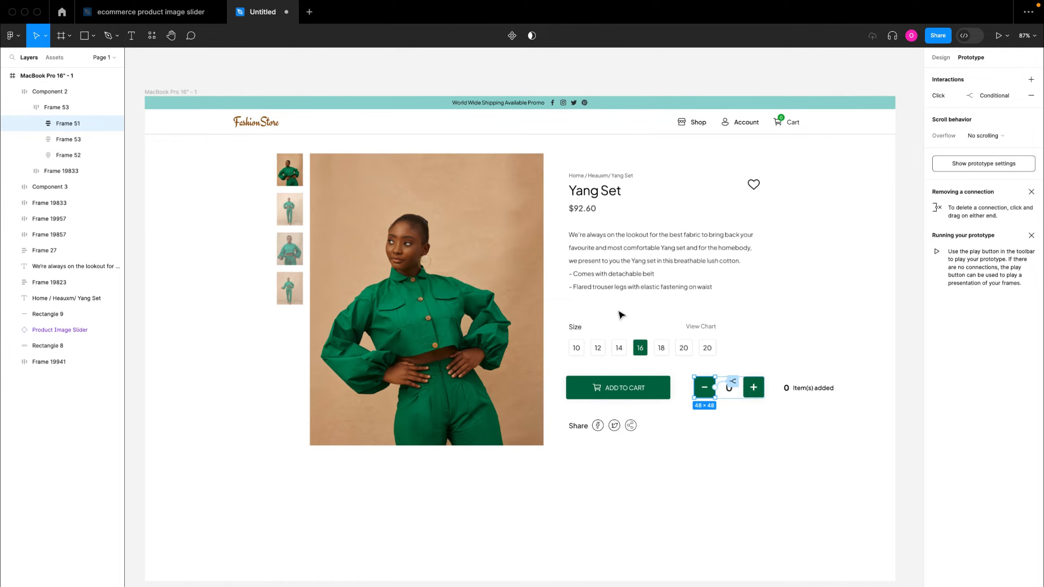
Preview the MacBook Pro 16" - 1 frame and test raising the quantity to 3 and lowering it again.
{"action": "left_click", "coordinate": [180, 93]}
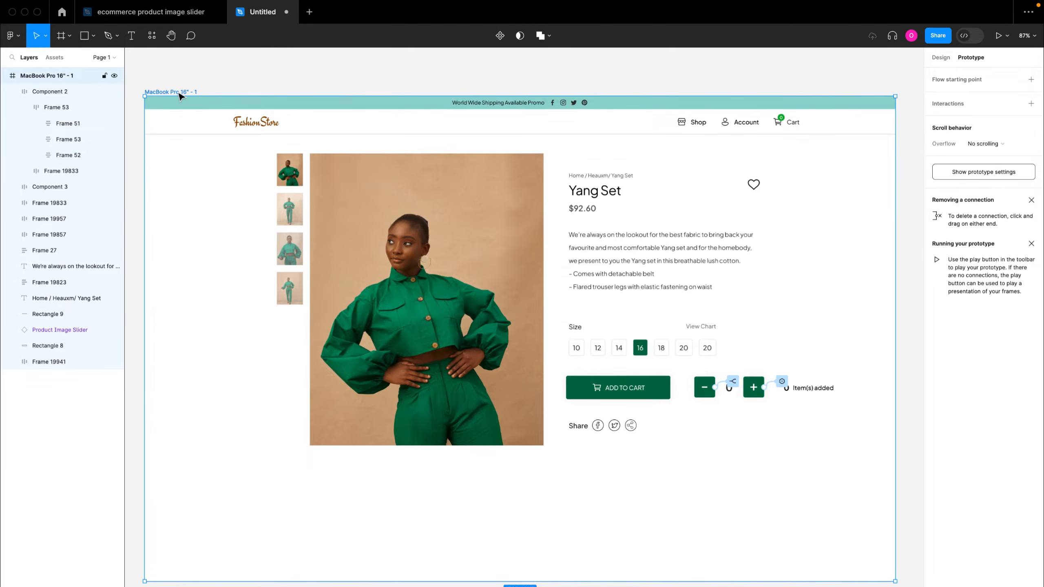
{"action": "key", "text": "shift+space"}
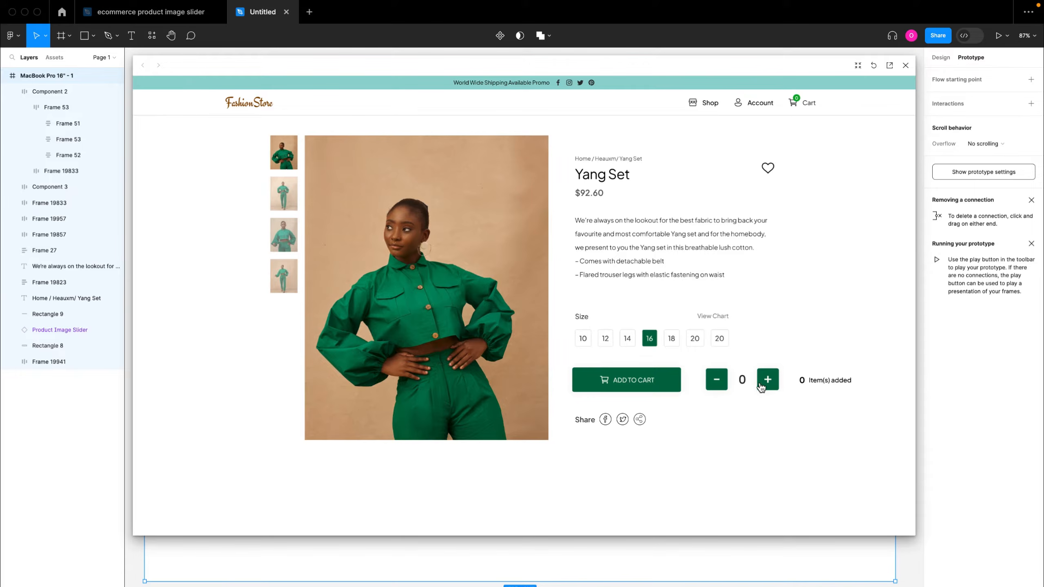
{"action": "left_click", "coordinate": [762, 386]}
{"action": "left_click", "coordinate": [761, 385]}
{"action": "left_click", "coordinate": [761, 386]}
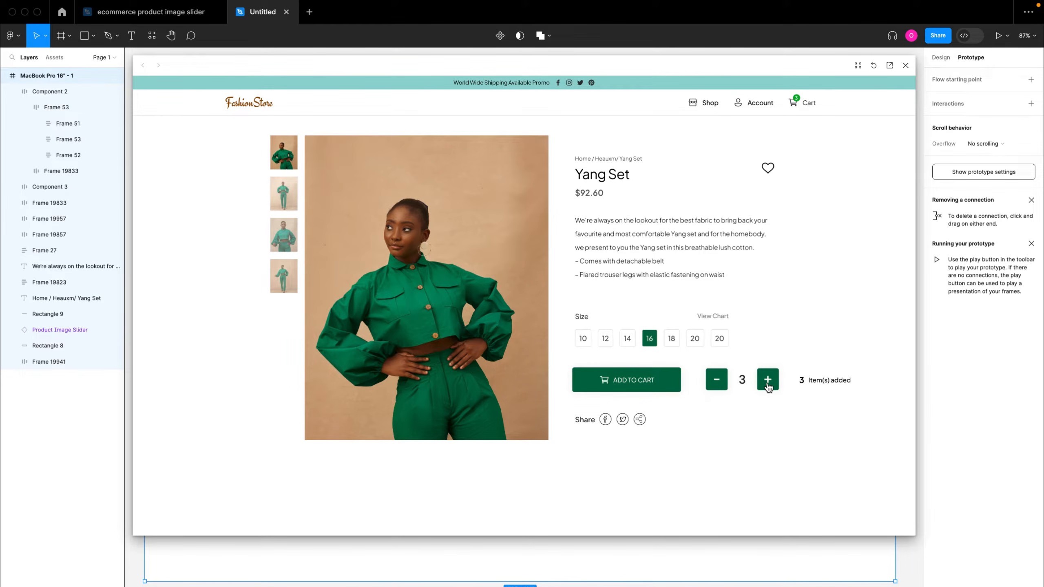
{"action": "left_click", "coordinate": [720, 388]}
{"action": "left_click", "coordinate": [719, 387]}
{"action": "left_click", "coordinate": [719, 387]}
Test a longer run of quantity increases with the plus button, followed by repeated decreases with the minus button.
{"action": "left_click", "coordinate": [768, 380]}
{"action": "left_click", "coordinate": [769, 380]}
{"action": "left_click", "coordinate": [769, 380]}
{"action": "left_click", "coordinate": [769, 380]}
{"action": "left_click", "coordinate": [769, 380]}
{"action": "left_click", "coordinate": [768, 380]}
{"action": "left_click", "coordinate": [768, 380]}
{"action": "left_click", "coordinate": [722, 387]}
{"action": "left_click", "coordinate": [722, 388]}
{"action": "left_click", "coordinate": [722, 387]}
{"action": "left_click", "coordinate": [722, 388]}
{"action": "left_click", "coordinate": [724, 388]}
{"action": "left_click", "coordinate": [720, 386]}
{"action": "left_click", "coordinate": [718, 383]}
Test the plus and minus buttons once more with three increases and three decreases, and close the prototype preview.
{"action": "left_click", "coordinate": [771, 381]}
{"action": "left_click", "coordinate": [771, 381]}
{"action": "left_click", "coordinate": [772, 382]}
{"action": "left_click", "coordinate": [719, 382]}
{"action": "left_click", "coordinate": [718, 382]}
{"action": "left_click", "coordinate": [718, 383]}
{"action": "left_click", "coordinate": [905, 65]}
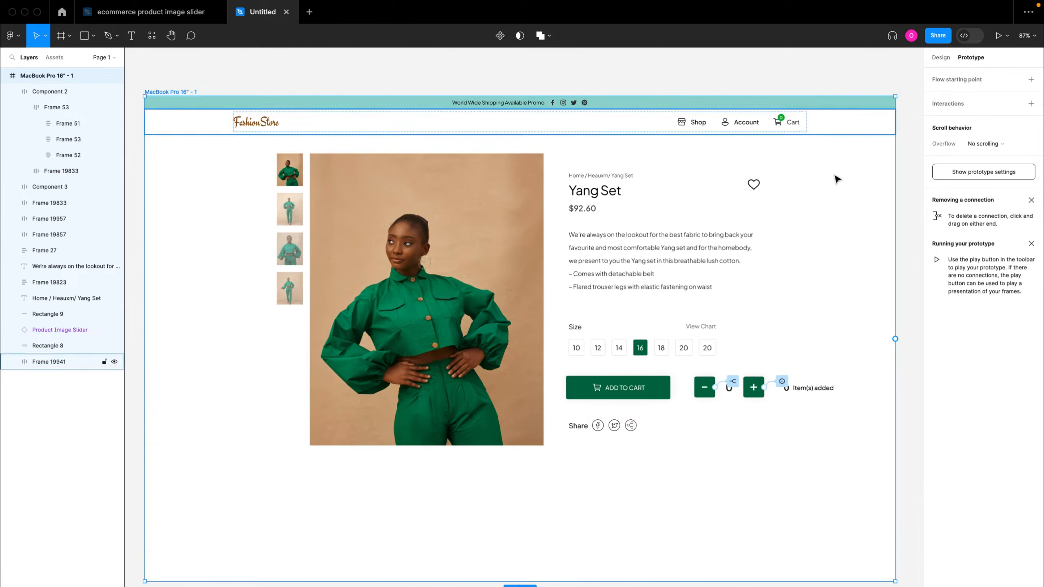
Create a Boolean variable named Quantity Btn in the Product Interaction collection and close the local variables.
{"action": "left_click", "coordinate": [842, 254]}
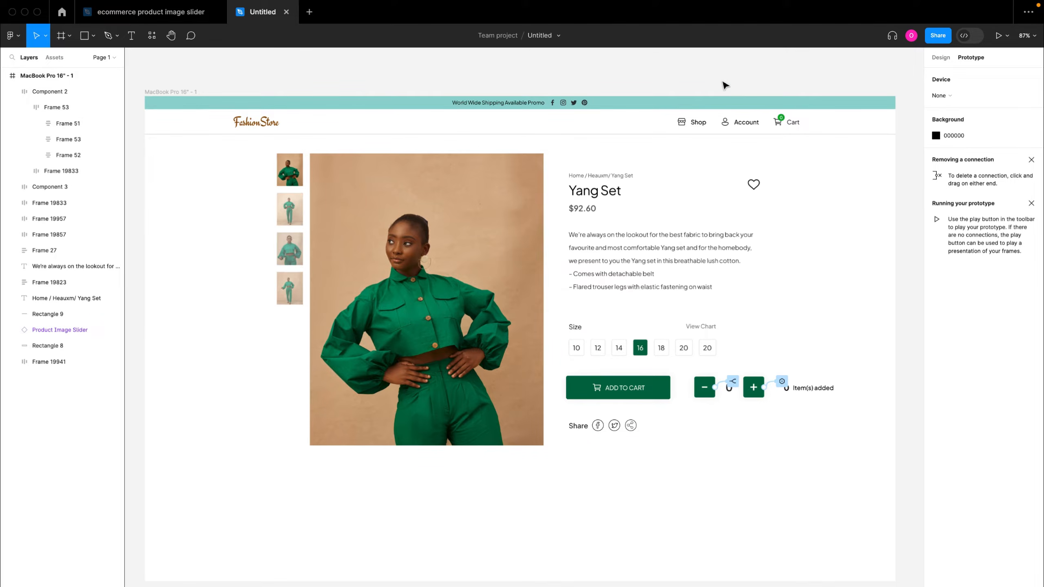
{"action": "left_click", "coordinate": [941, 57]}
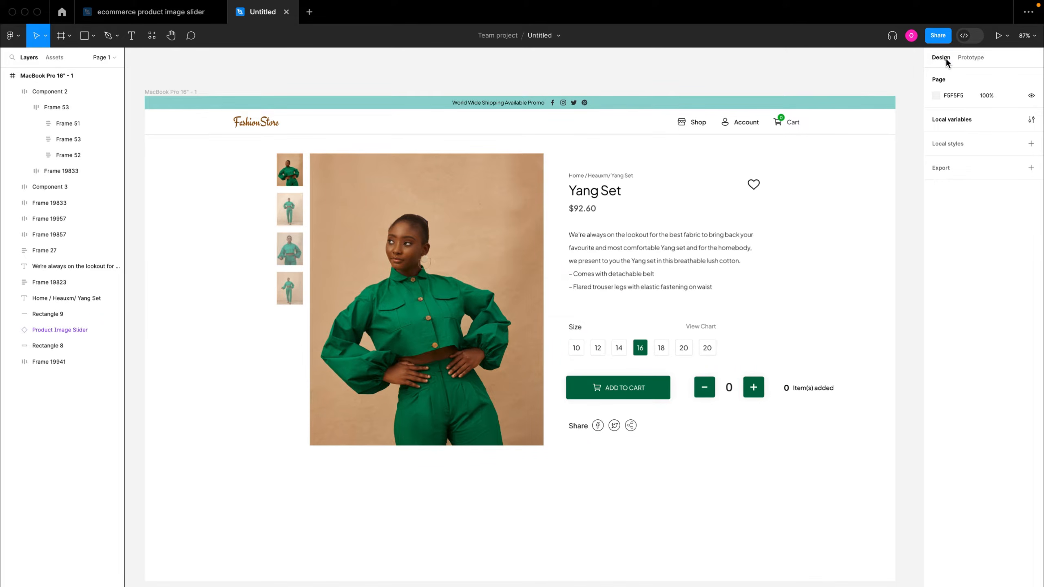
{"action": "left_click", "coordinate": [1031, 119]}
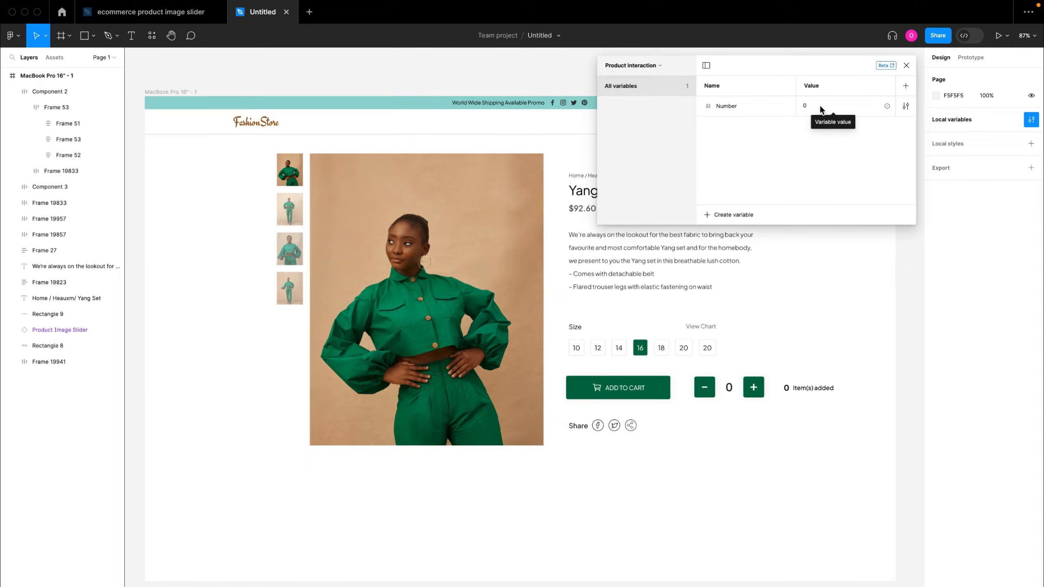
{"action": "left_click", "coordinate": [729, 214]}
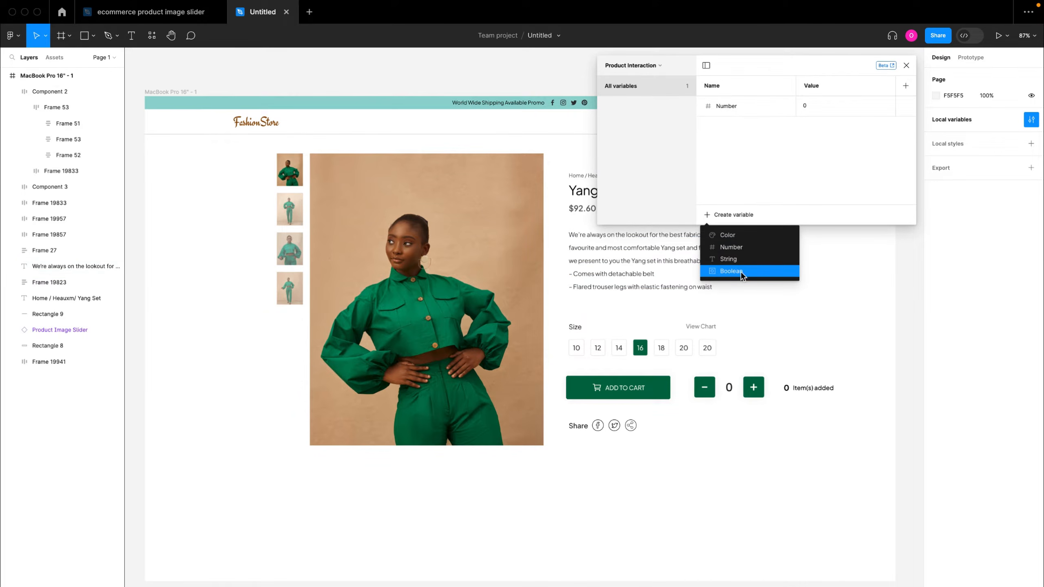
{"action": "left_click", "coordinate": [727, 271]}
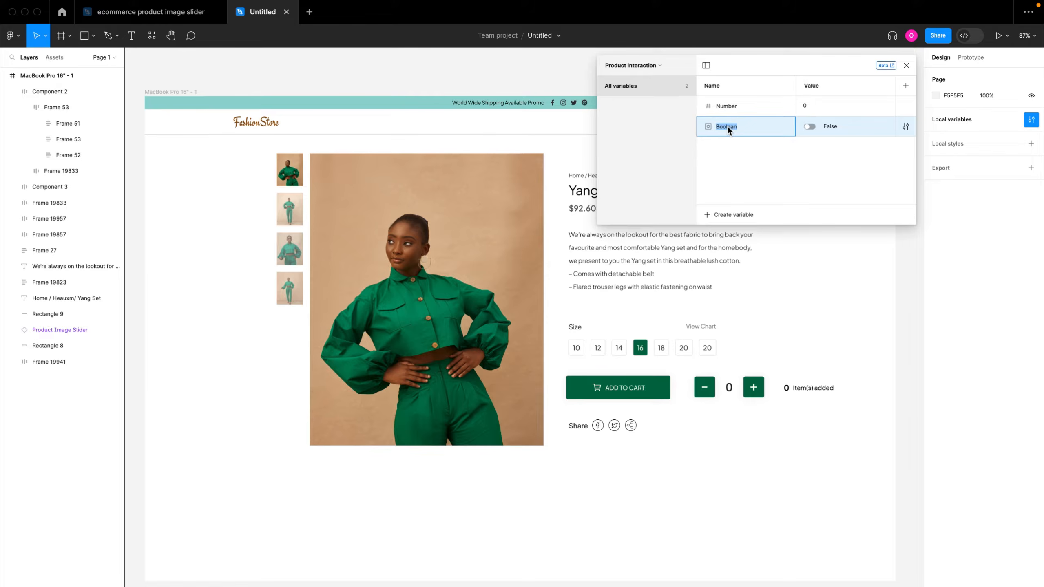
{"action": "type", "text": "Quantity Btn"}
{"action": "left_click", "coordinate": [905, 65]}
Group the quantity counter and the ADD TO CART button in a horizontal auto layout with left-center alignment.
{"action": "left_click", "coordinate": [769, 393]}
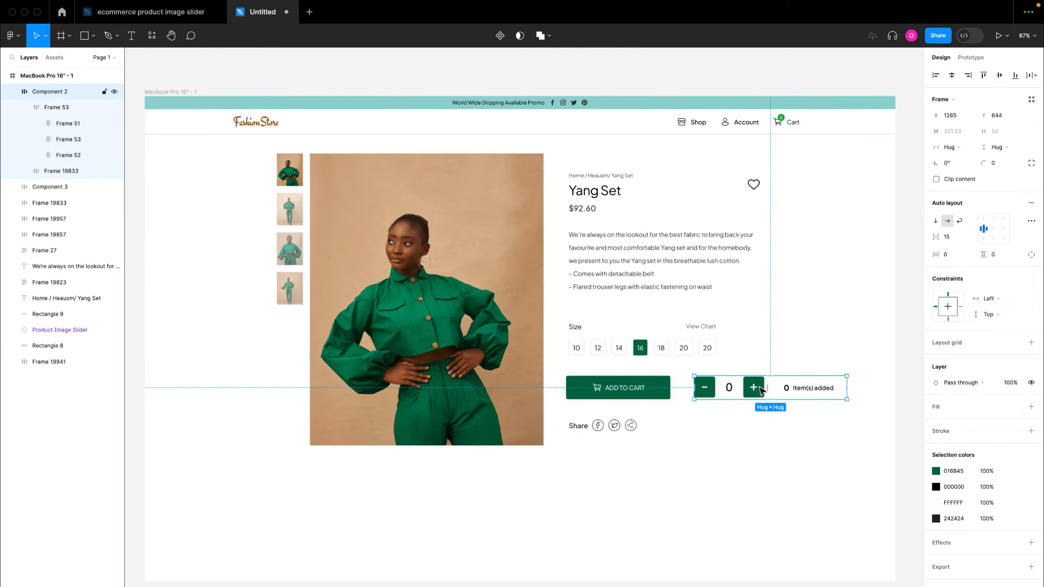
{"action": "left_click", "coordinate": [640, 387], "text": "shift"}
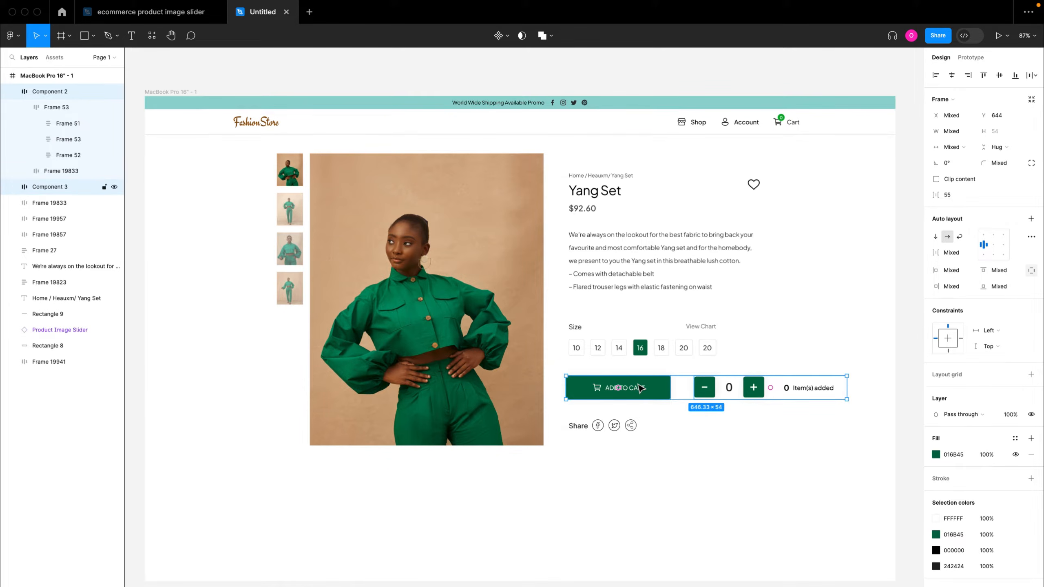
{"action": "key", "text": "shift+a"}
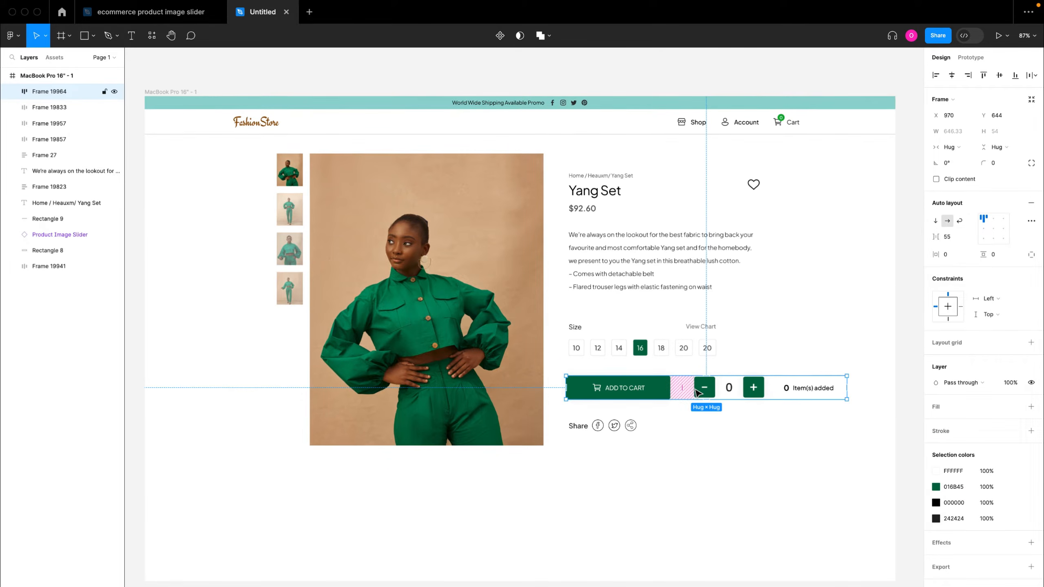
{"action": "left_click", "coordinate": [983, 229]}
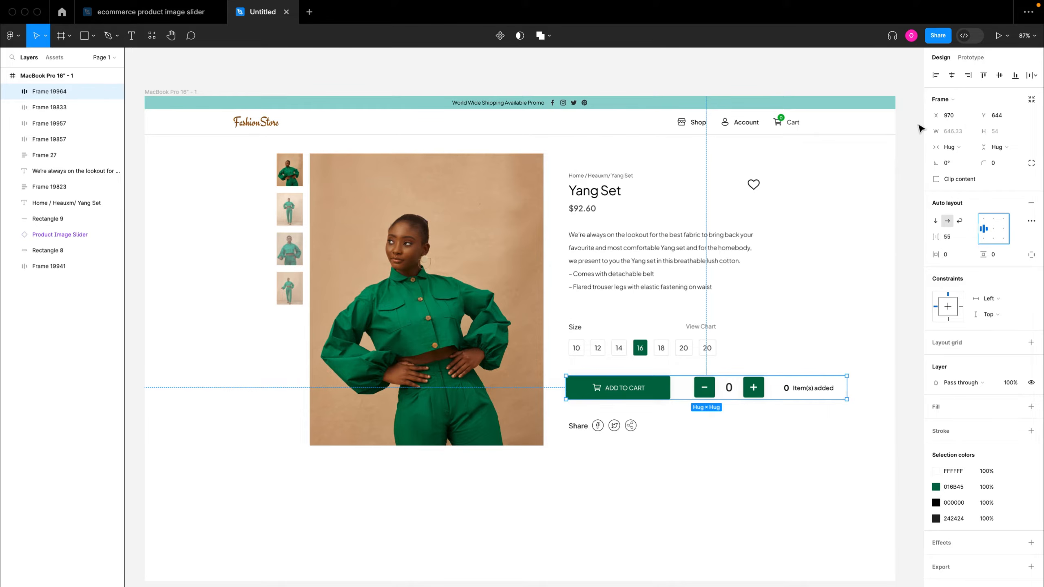
Review the local variables and bind the quantity counter's layer visibility to the Quantity Btn variable.
{"action": "key", "text": "Escape"}
{"action": "left_click", "coordinate": [1030, 119]}
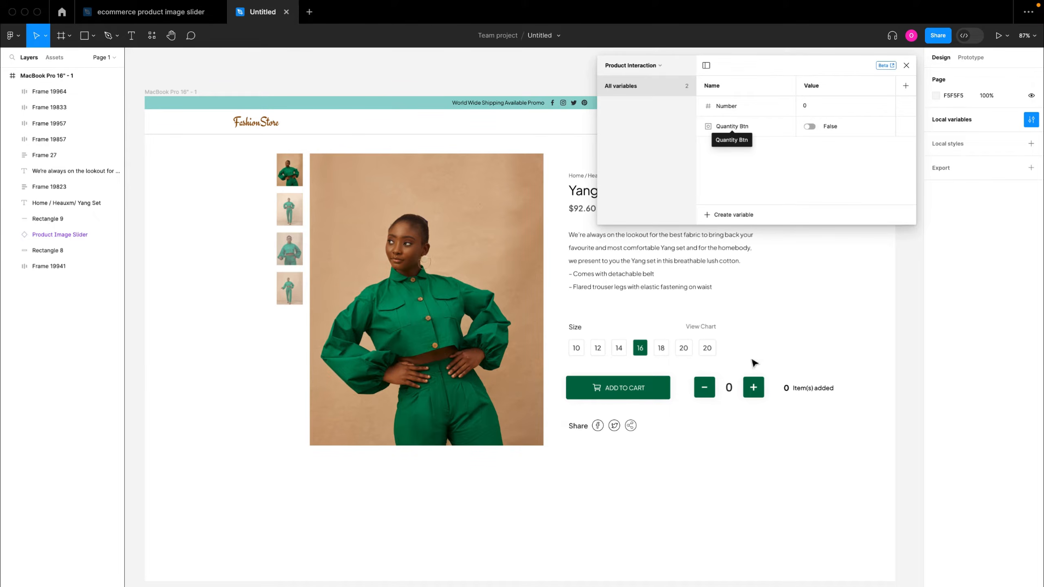
{"action": "left_click", "coordinate": [729, 388]}
{"action": "double_click", "coordinate": [729, 389]}
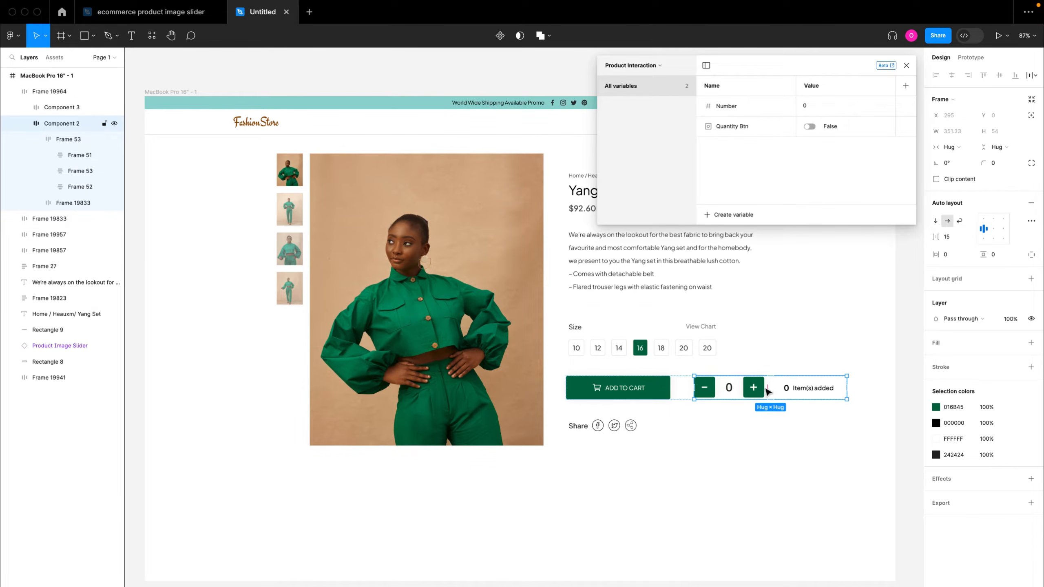
{"action": "left_click", "coordinate": [906, 66]}
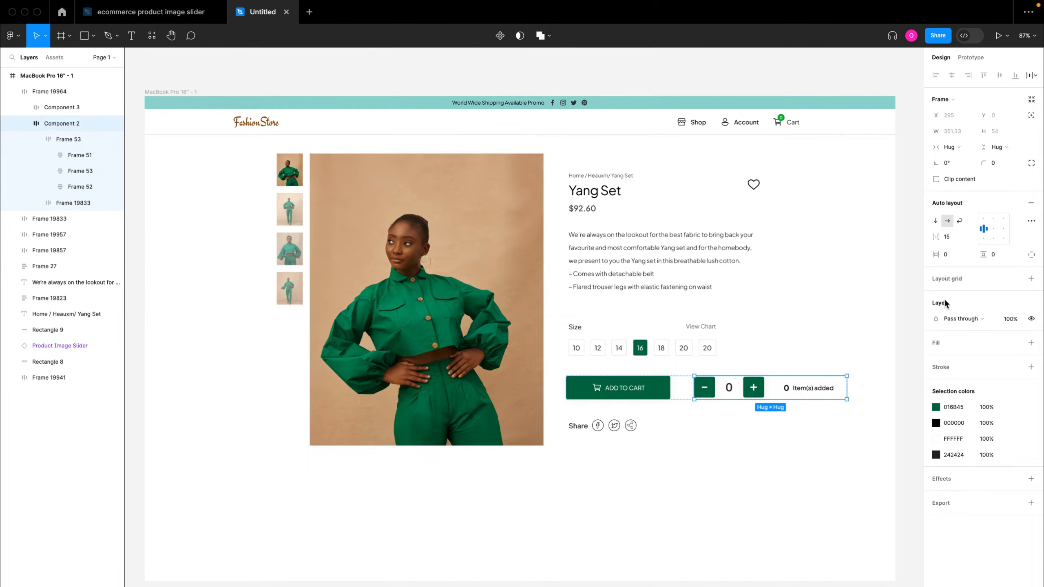
{"action": "left_click", "coordinate": [1030, 320]}
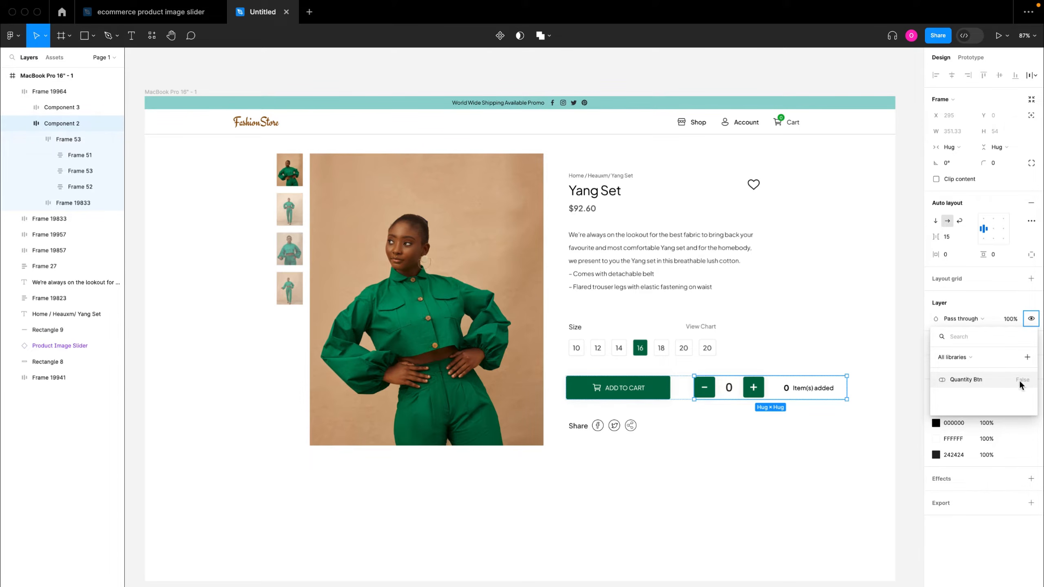
{"action": "left_click", "coordinate": [963, 380]}
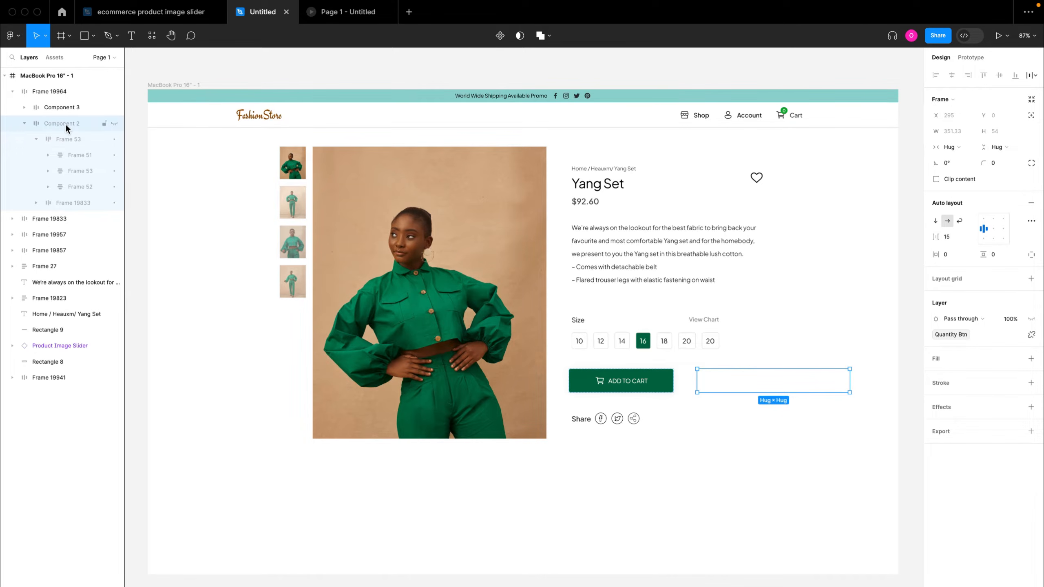
Make the quantity counter visible again and ungroup the auto layout frame holding it and the ADD TO CART button.
{"action": "left_click", "coordinate": [115, 124]}
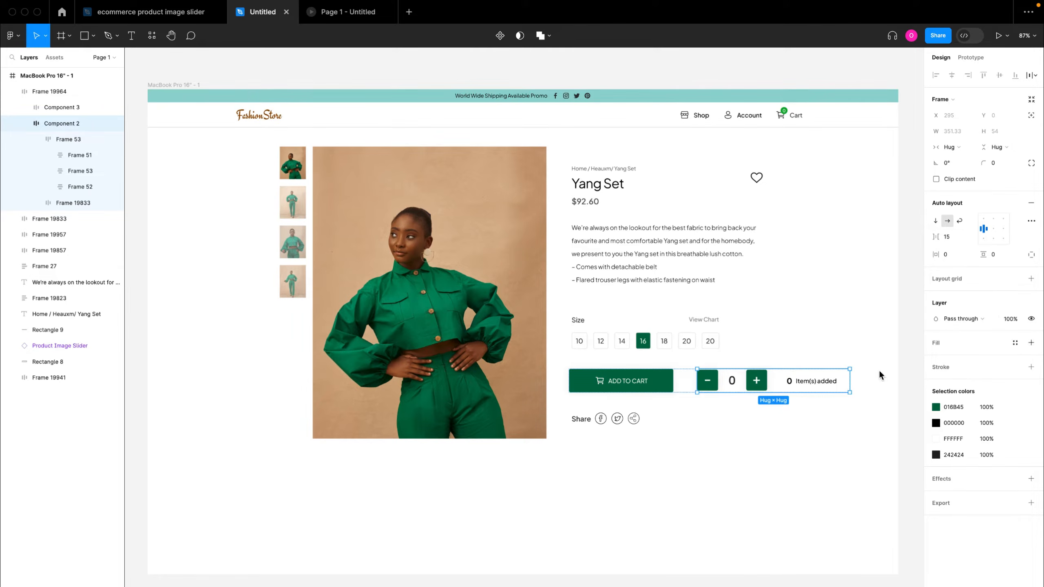
{"action": "left_click", "coordinate": [793, 417]}
{"action": "left_click", "coordinate": [682, 387]}
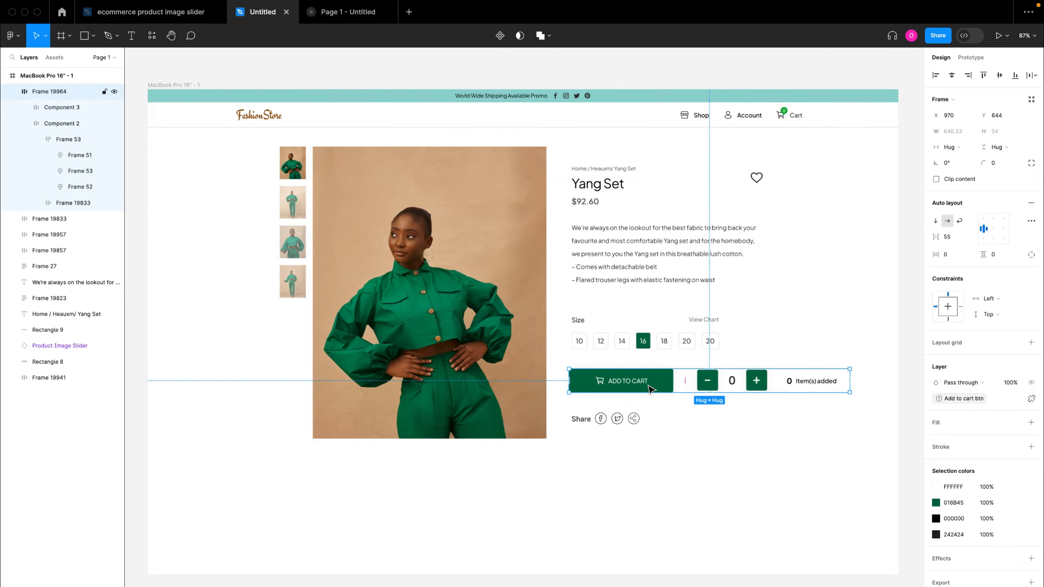
{"action": "left_click", "coordinate": [25, 125]}
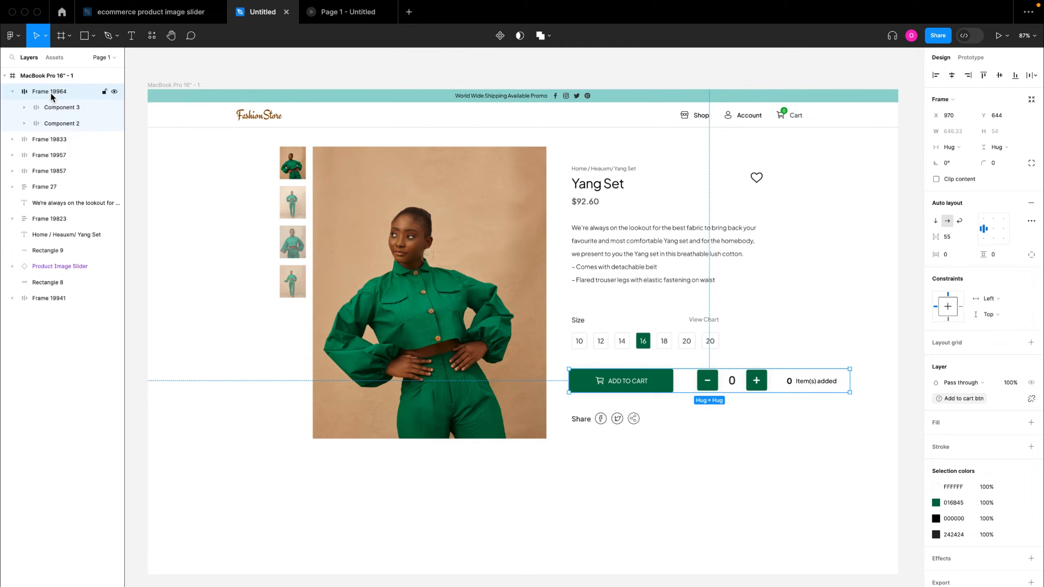
{"action": "left_click", "coordinate": [56, 122]}
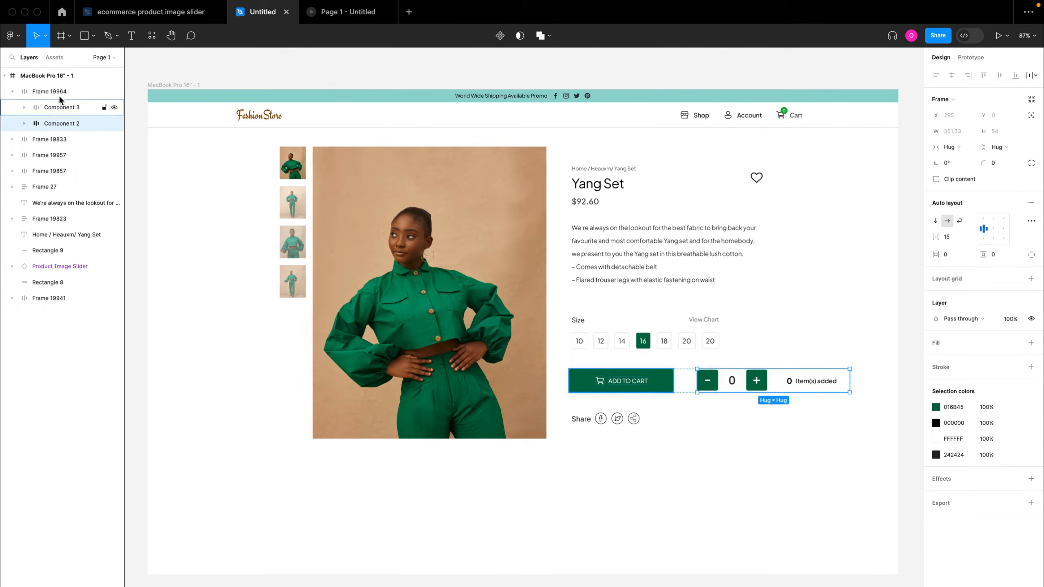
{"action": "left_click", "coordinate": [57, 91]}
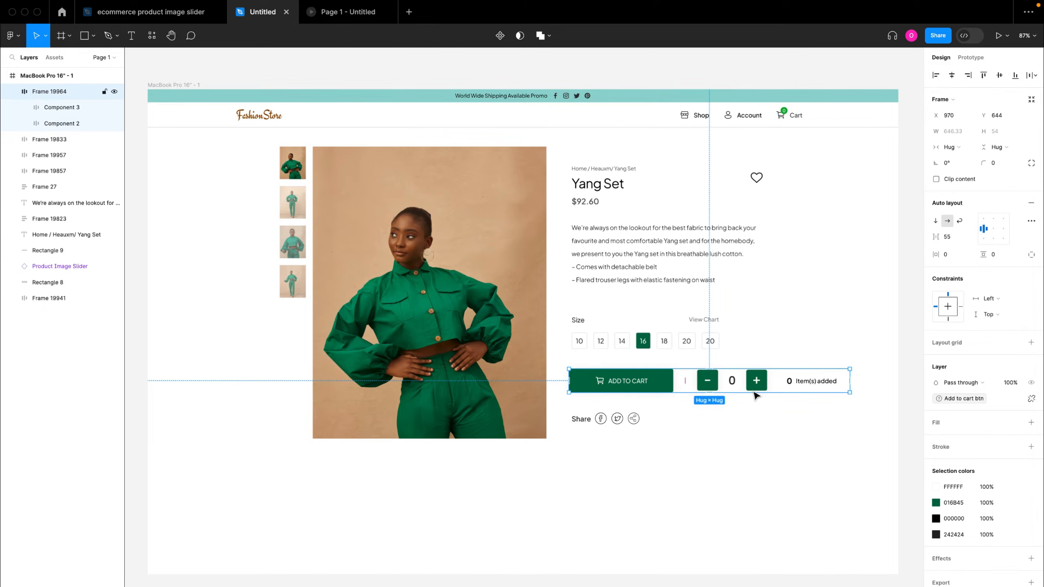
{"action": "key", "text": "shift+super+g"}
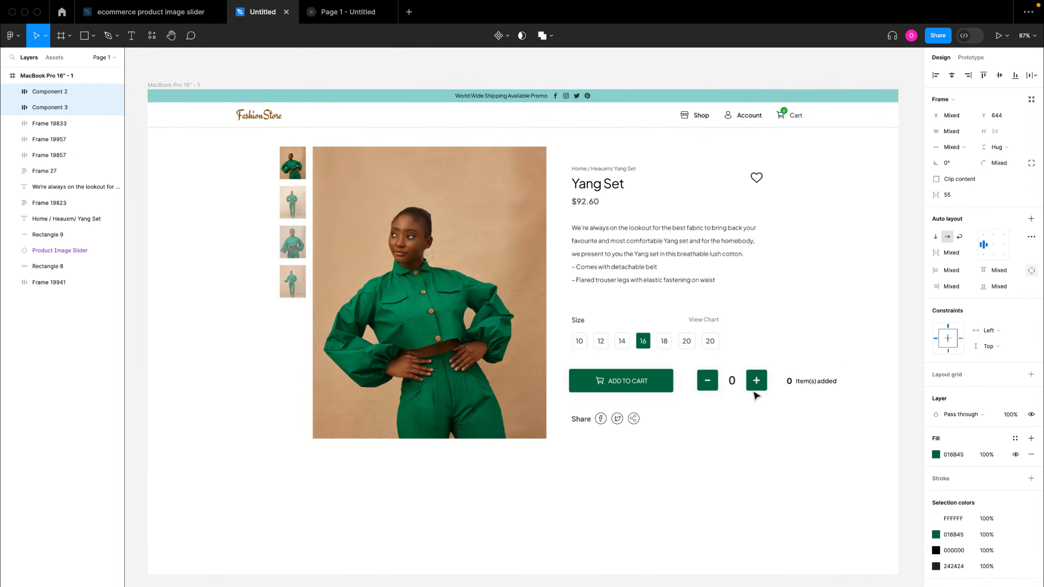
{"action": "left_click", "coordinate": [719, 403]}
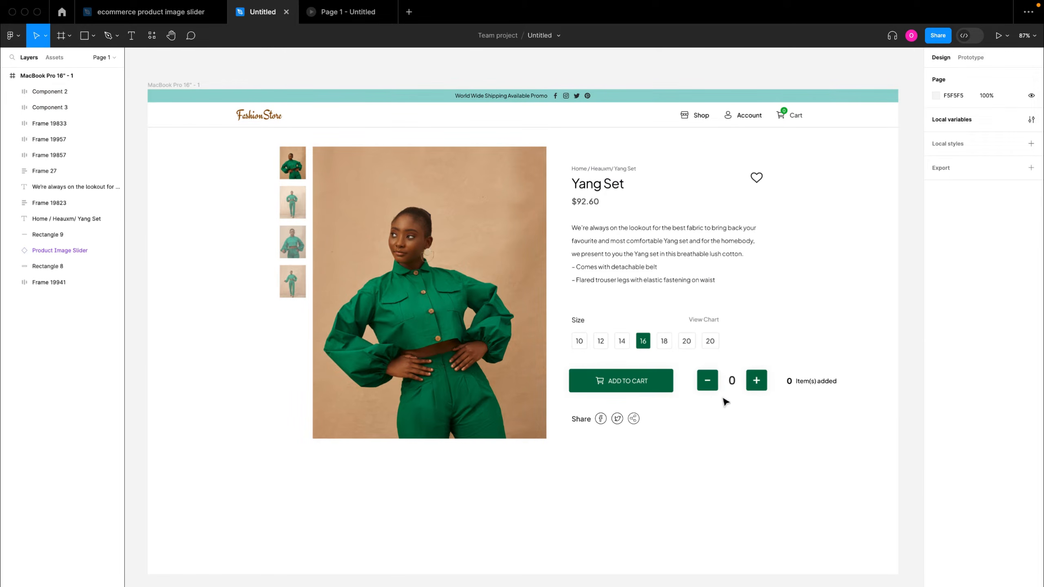
Bind the ungrouped quantity counter's layer visibility to the Quantity Btn variable.
{"action": "left_click", "coordinate": [717, 386]}
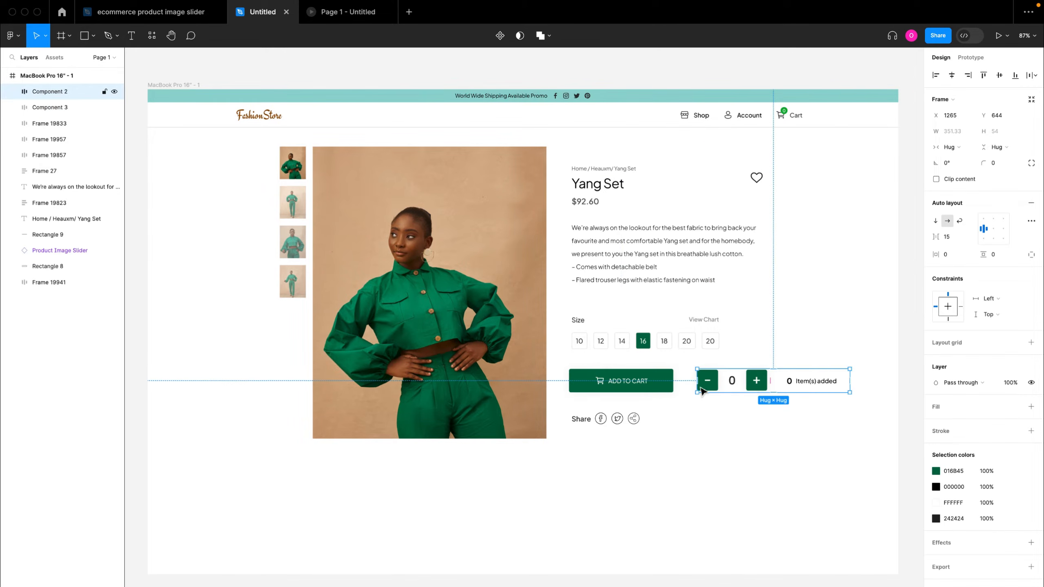
{"action": "key", "text": "Tab"}
{"action": "left_click", "coordinate": [719, 386]}
{"action": "right_click", "coordinate": [1032, 387]}
{"action": "left_click", "coordinate": [978, 444]}
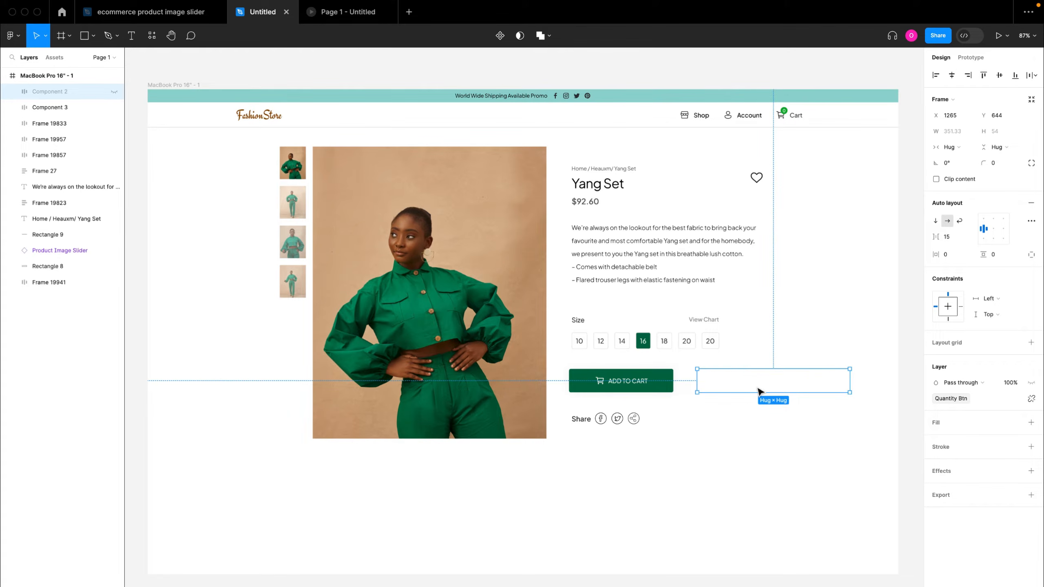
Review the Number and Quantity Btn values in the local variables and close them.
{"action": "left_click", "coordinate": [664, 391]}
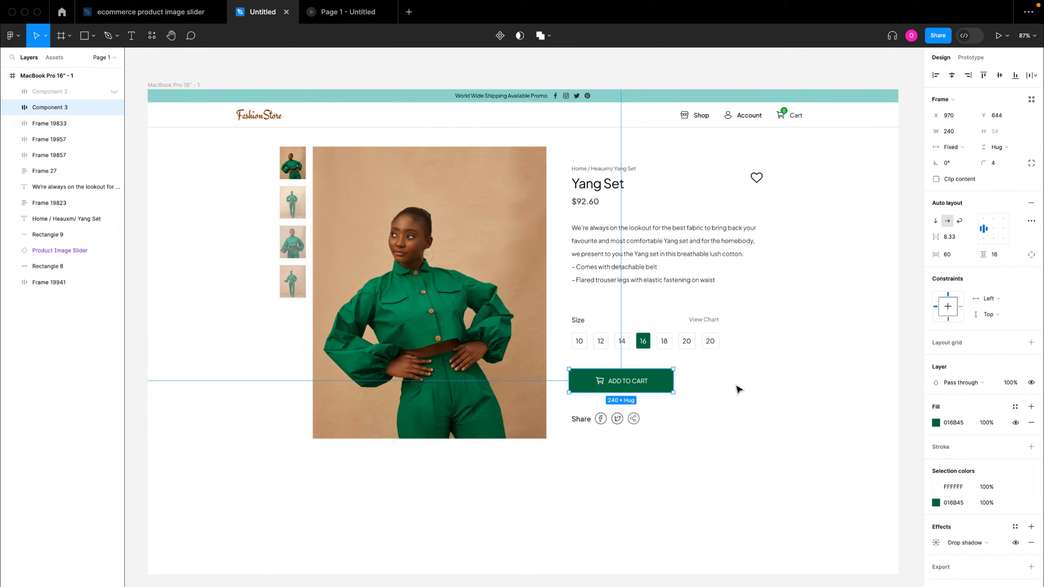
{"action": "left_click", "coordinate": [918, 230]}
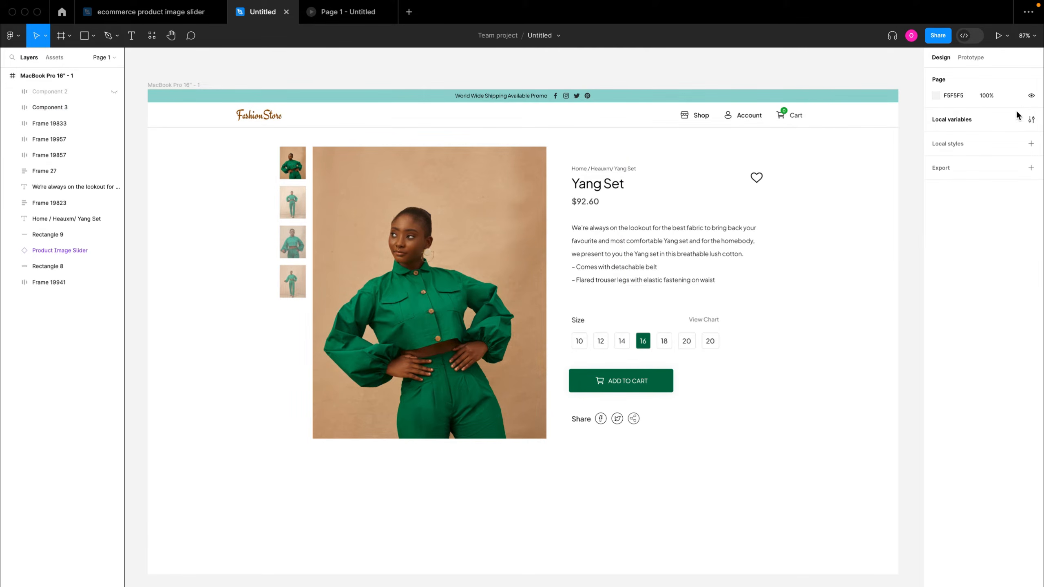
{"action": "left_click", "coordinate": [1032, 119]}
{"action": "left_click", "coordinate": [818, 108]}
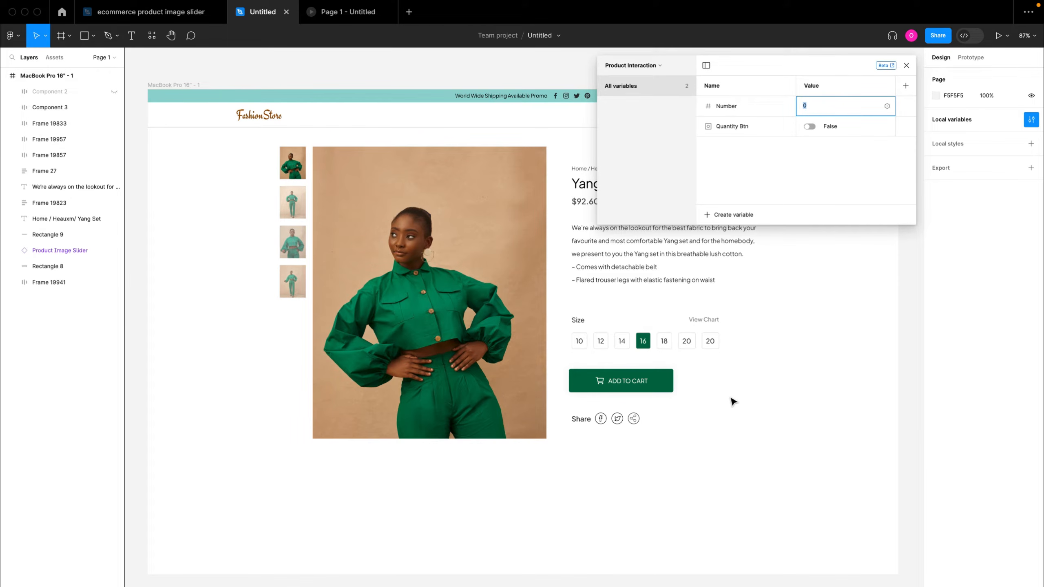
{"action": "left_click", "coordinate": [906, 66]}
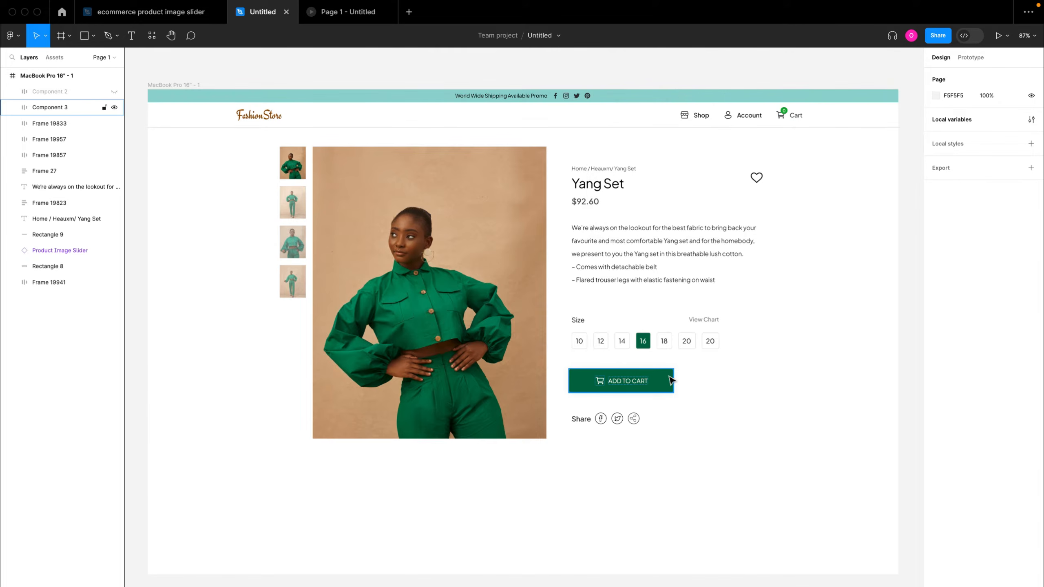
Add an on-click prototype interaction with a Set variable action to the ADD TO CART button.
{"action": "left_click", "coordinate": [630, 385]}
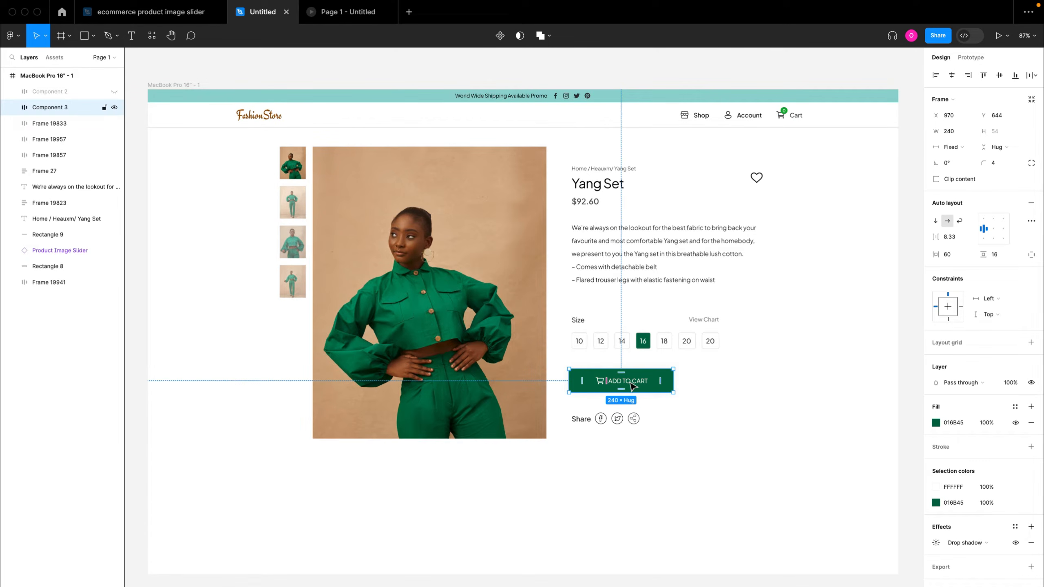
{"action": "left_click", "coordinate": [971, 57]}
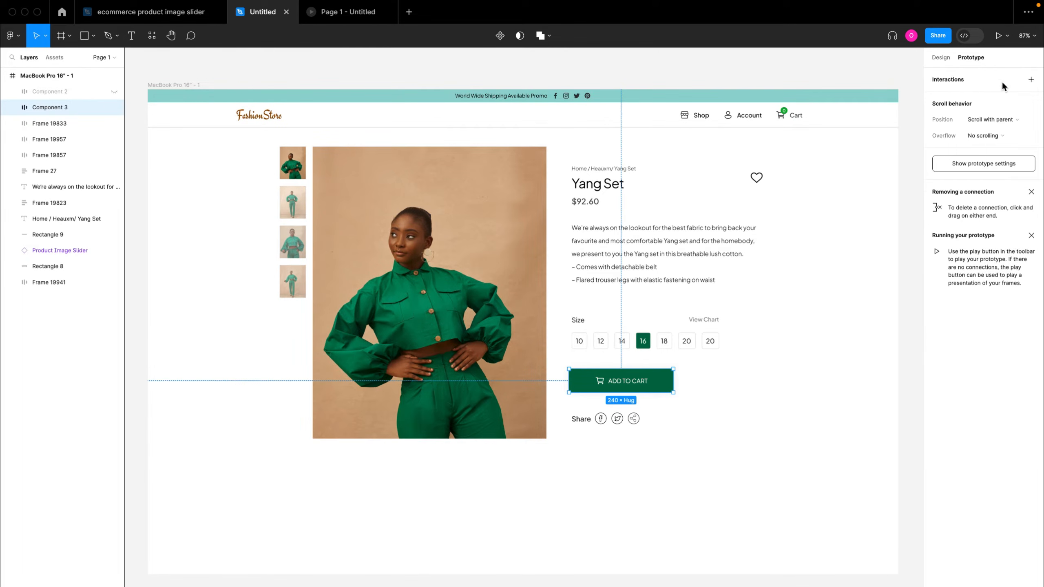
{"action": "left_click", "coordinate": [1030, 80]}
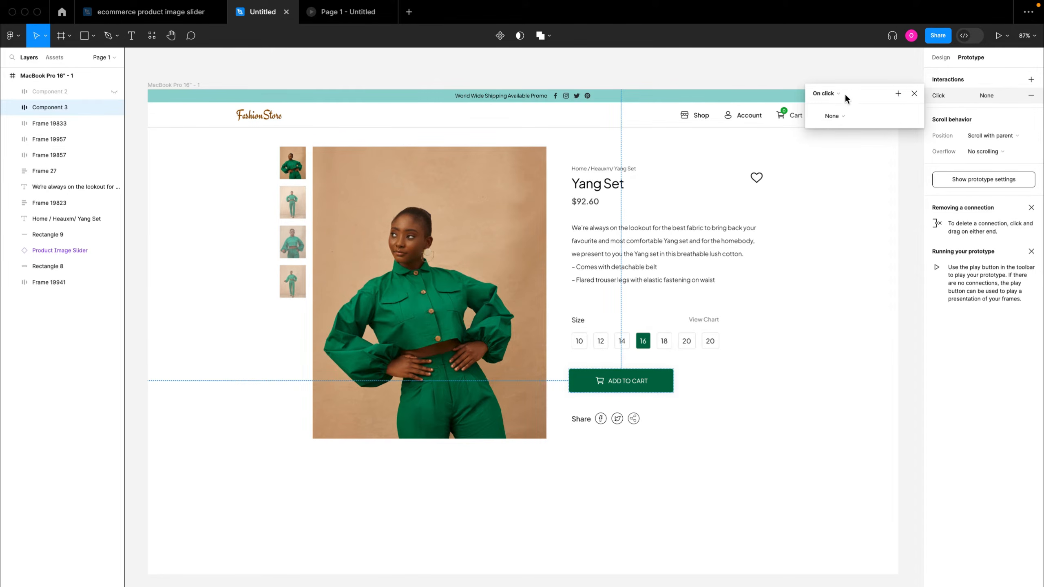
{"action": "left_click", "coordinate": [834, 116]}
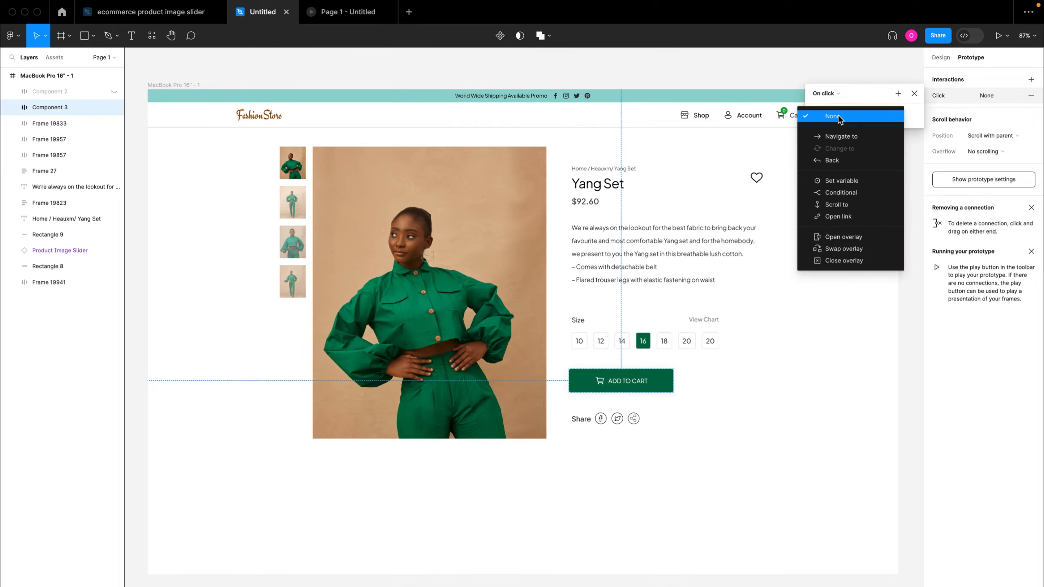
{"action": "left_click", "coordinate": [837, 181]}
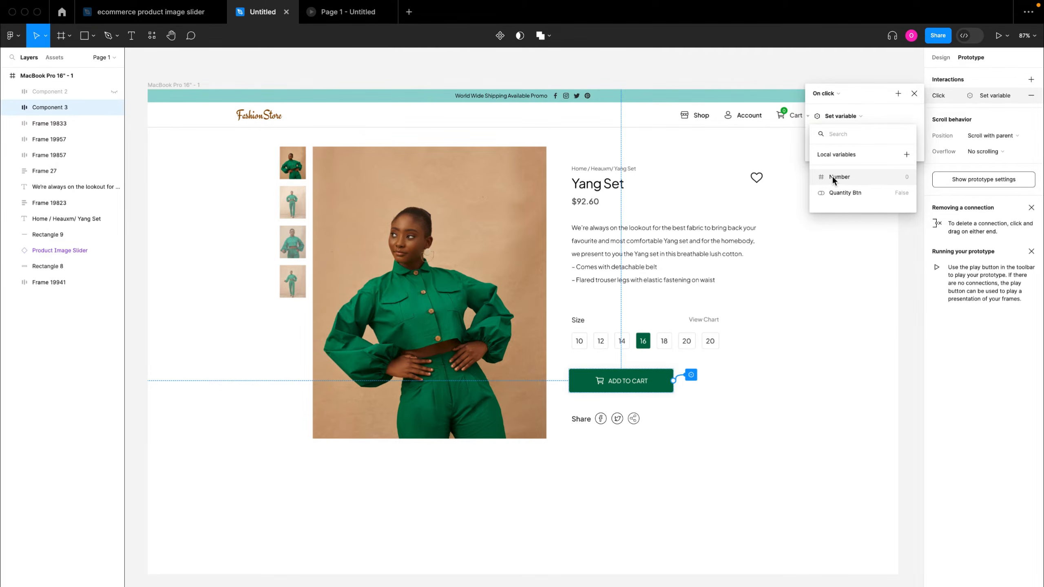
Configure the ADD TO CART action to set the Number variable to Number + 1.
{"action": "left_click", "coordinate": [832, 177]}
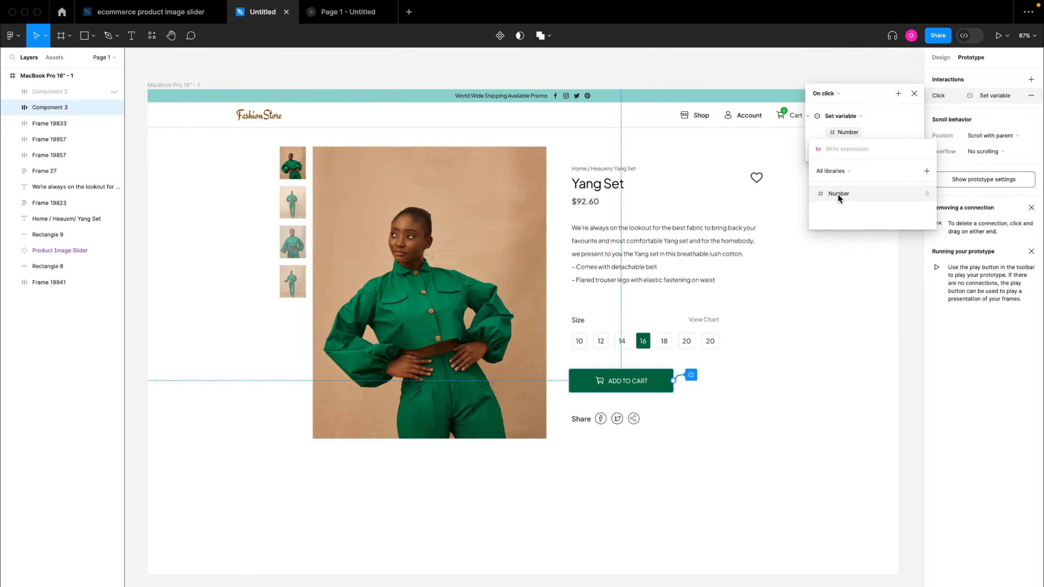
{"action": "left_click", "coordinate": [838, 194]}
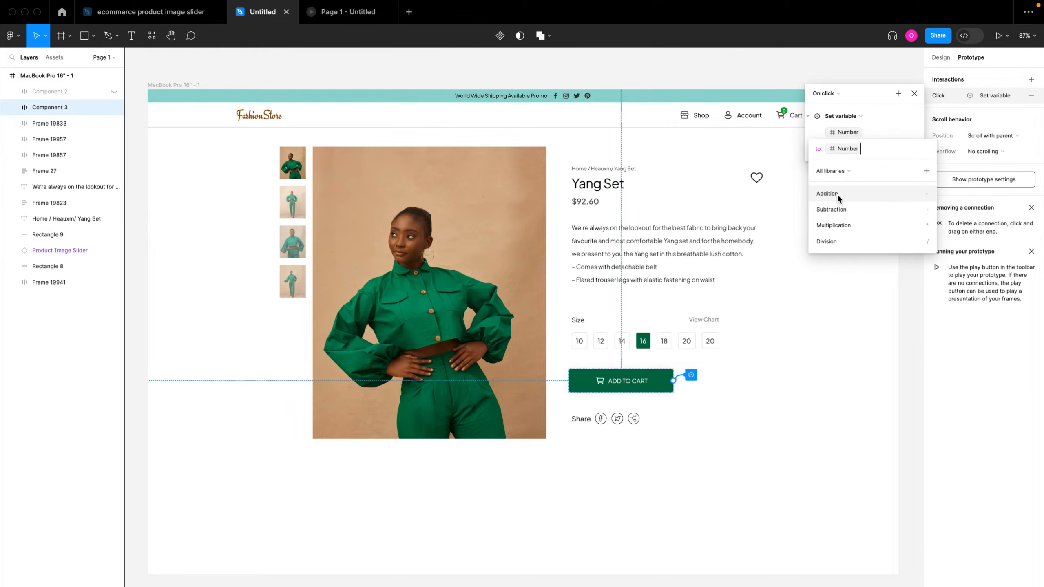
{"action": "left_click", "coordinate": [834, 193]}
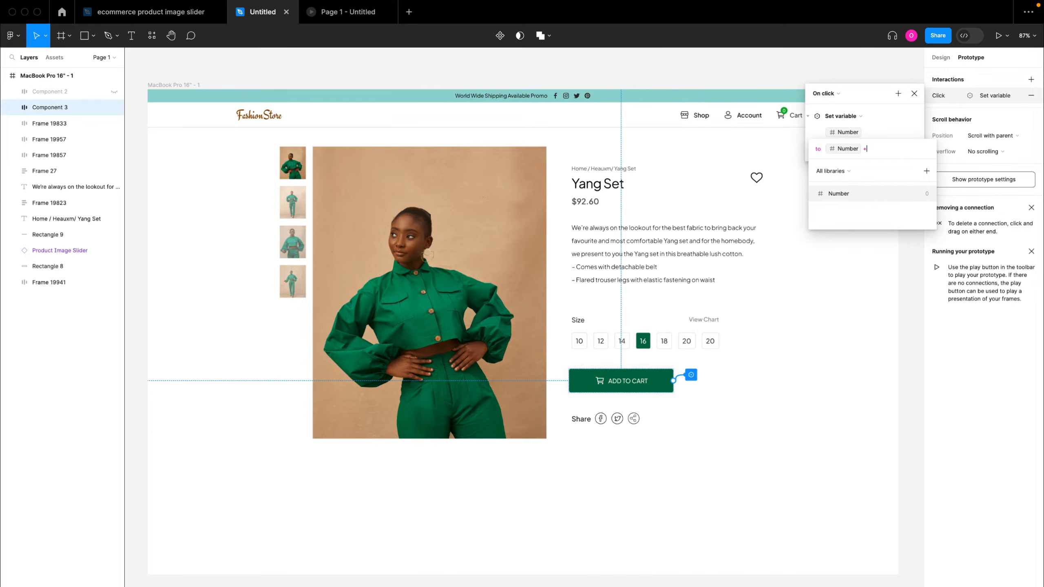
{"action": "type", "text": "1"}
{"action": "left_click", "coordinate": [900, 115]}
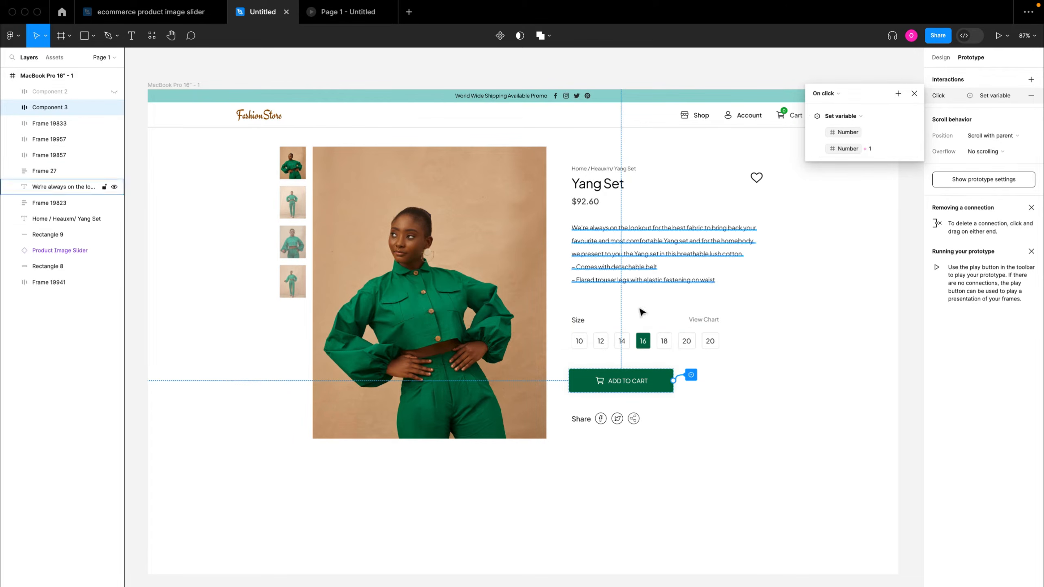
{"action": "left_click", "coordinate": [674, 409]}
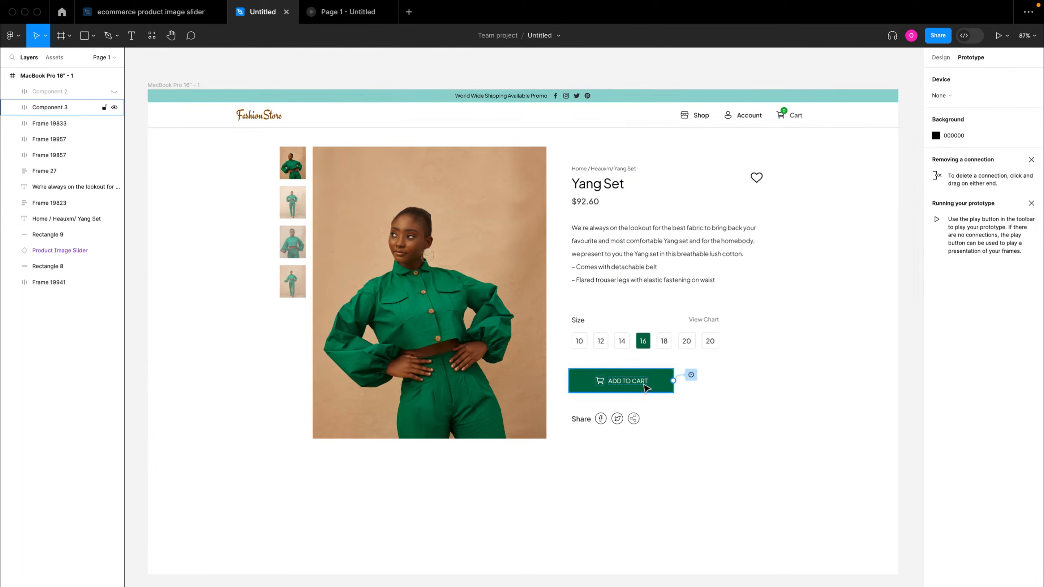
Preview the MacBook Pro 16" - 1 frame and test the ADD TO CART button four times.
{"action": "left_click", "coordinate": [180, 85]}
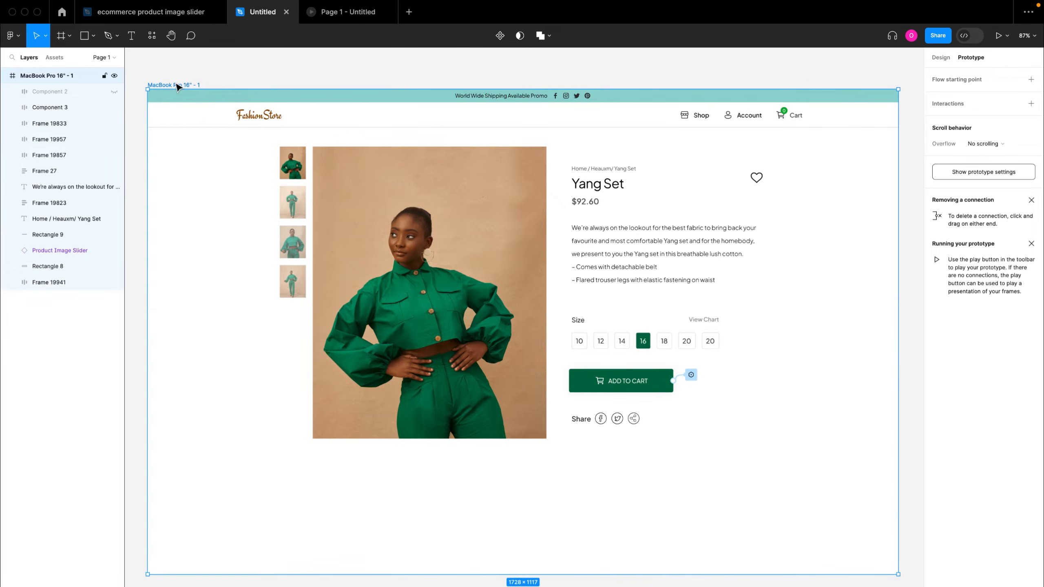
{"action": "key", "text": "shift+space"}
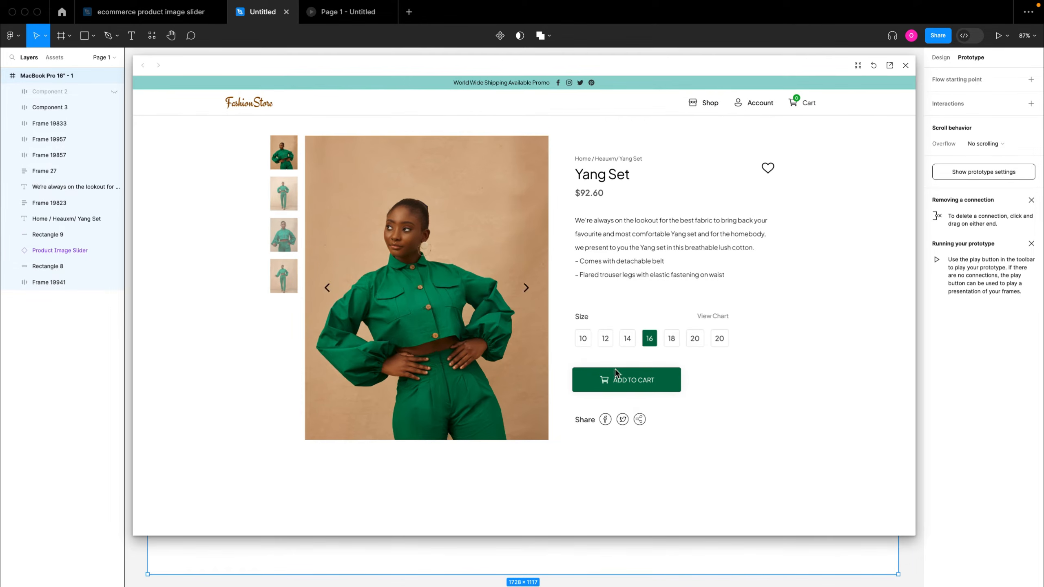
{"action": "left_click", "coordinate": [631, 384]}
{"action": "left_click", "coordinate": [630, 384]}
{"action": "left_click", "coordinate": [630, 384]}
{"action": "left_click", "coordinate": [631, 380]}
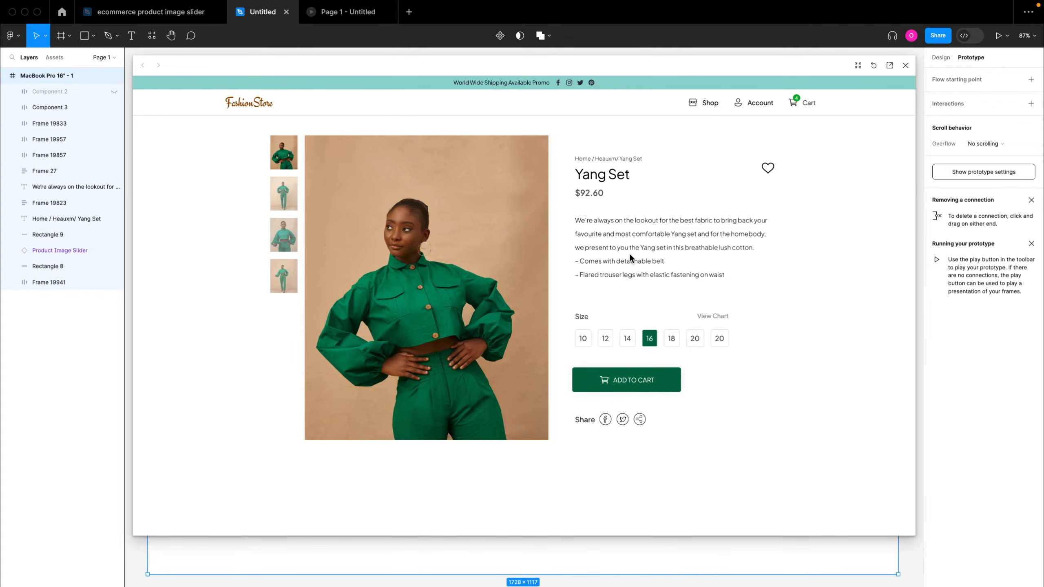
Switch to the browser prototype, hide its interface, and test ADD TO CART while examining the cart badge.
{"action": "key", "text": "ctrl+Right"}
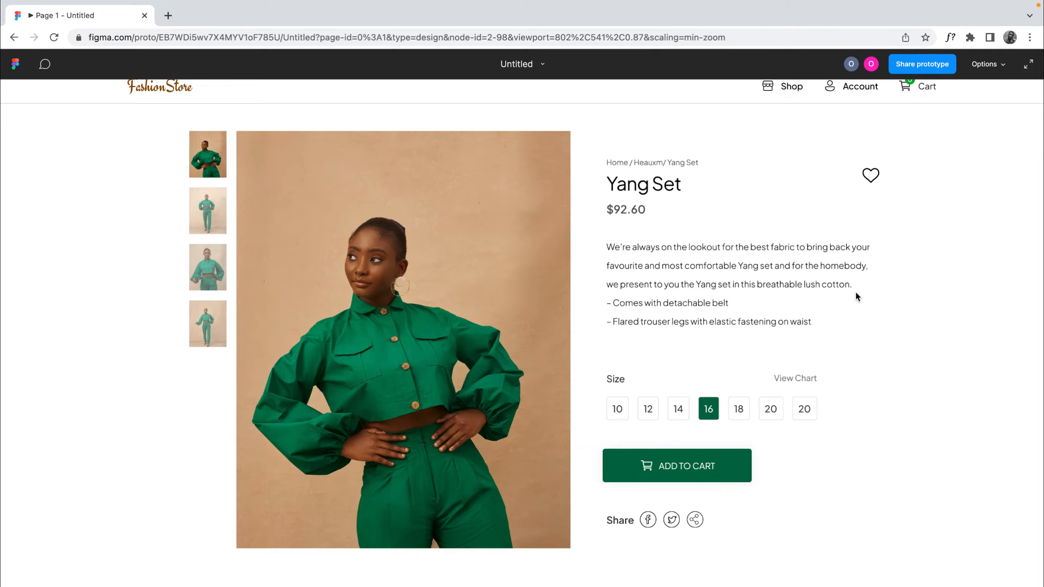
{"action": "key", "text": "super+backslash"}
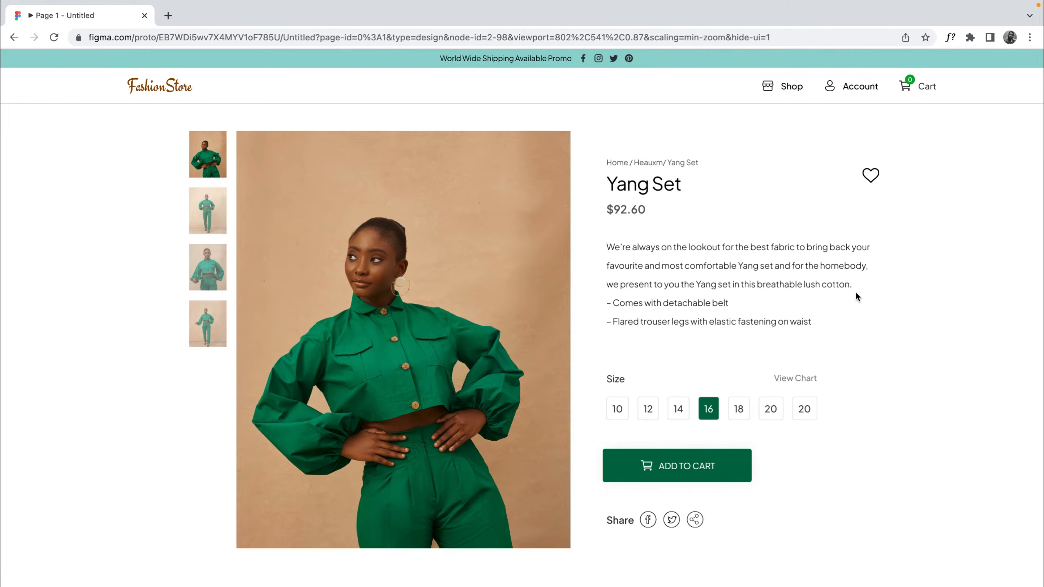
{"action": "left_click", "coordinate": [687, 468]}
{"action": "scroll", "coordinate": [941, 70], "scroll_direction": "up", "scroll_amount": 6}
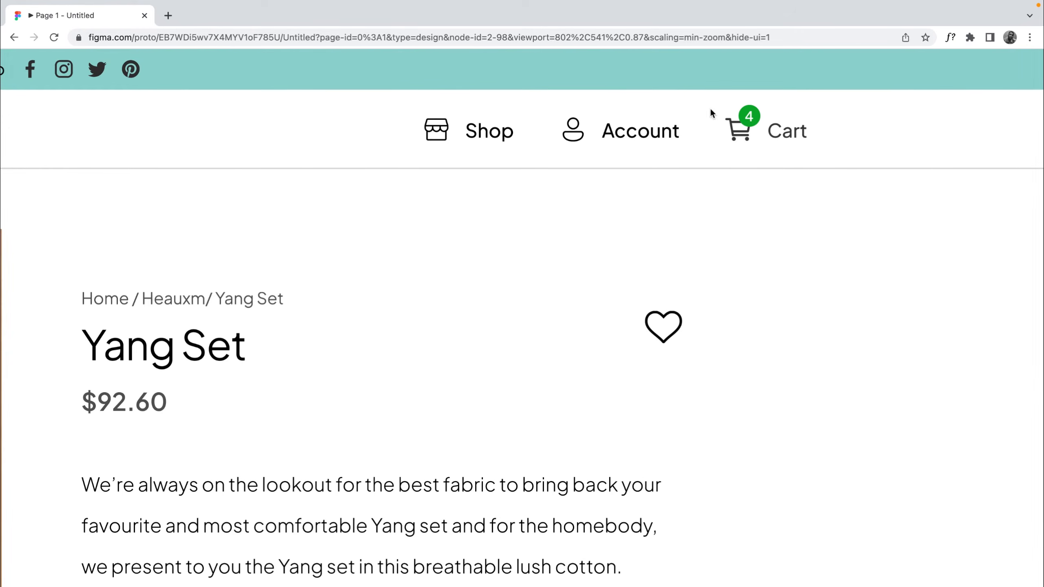
{"action": "scroll", "coordinate": [704, 207], "scroll_direction": "down", "scroll_amount": 6}
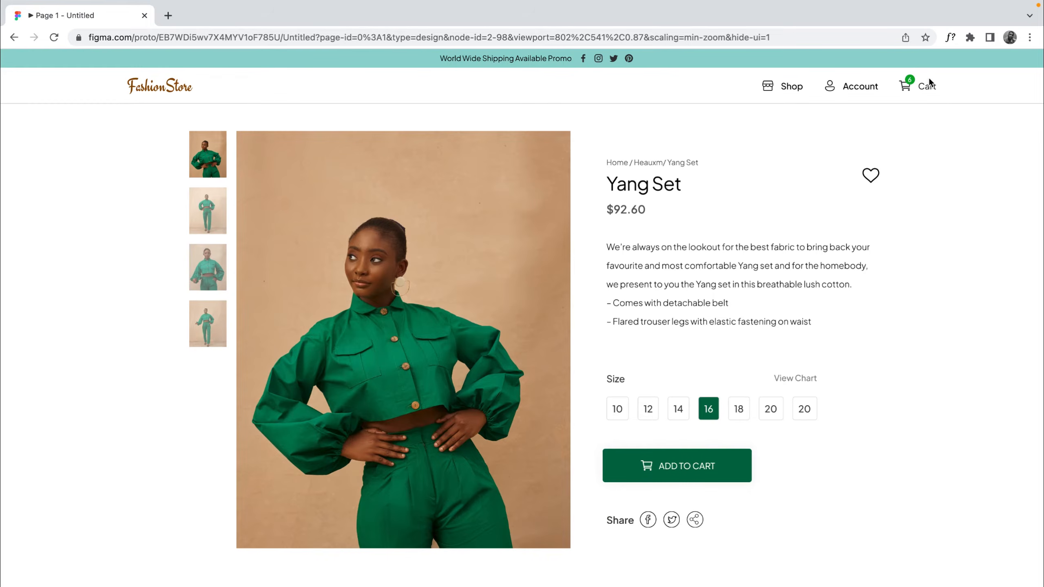
Return to the design, close the inline preview, and add a Conditional action to the ADD TO CART button's on-click interaction.
{"action": "scroll", "coordinate": [928, 78], "scroll_direction": "up", "scroll_amount": 5}
{"action": "scroll", "coordinate": [918, 161], "scroll_direction": "down", "scroll_amount": 5}
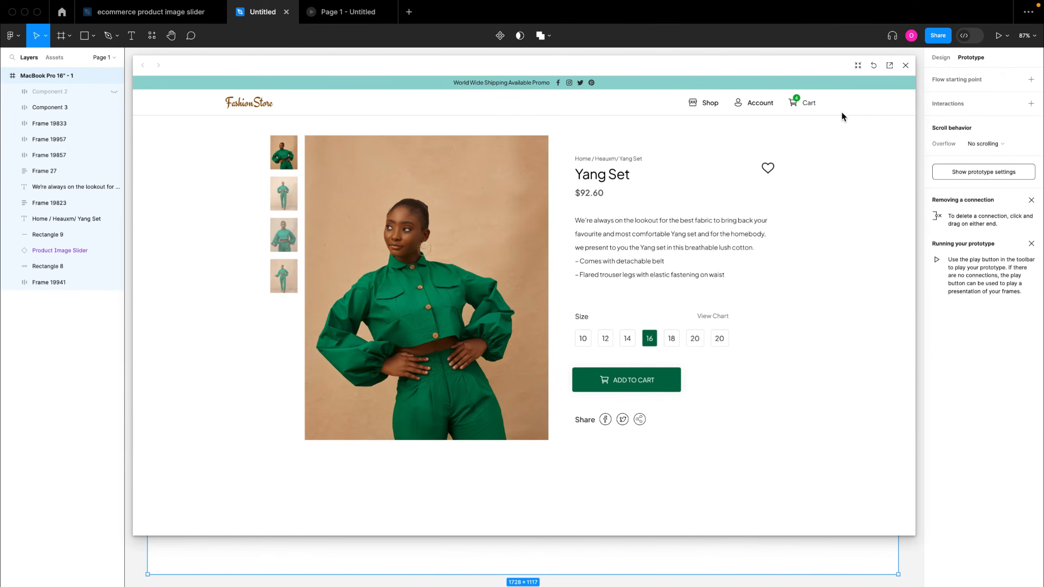
{"action": "left_click", "coordinate": [905, 66]}
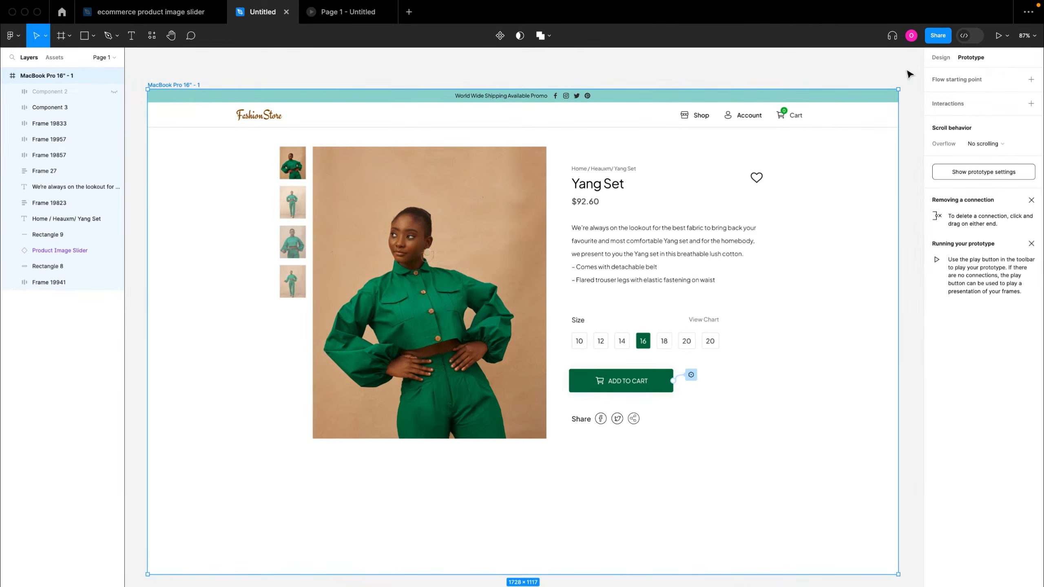
{"action": "left_click", "coordinate": [654, 383]}
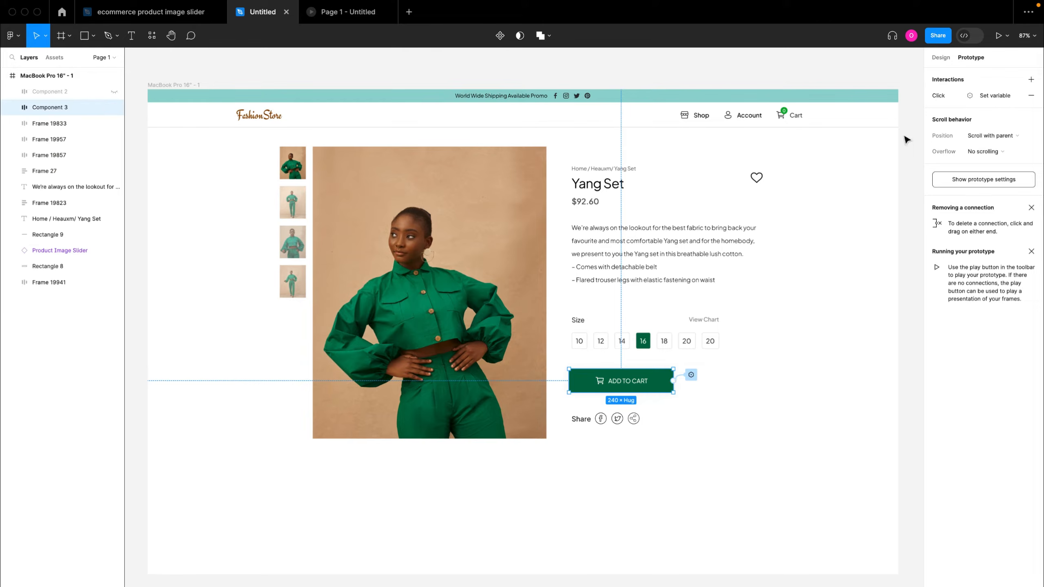
{"action": "left_click", "coordinate": [998, 96]}
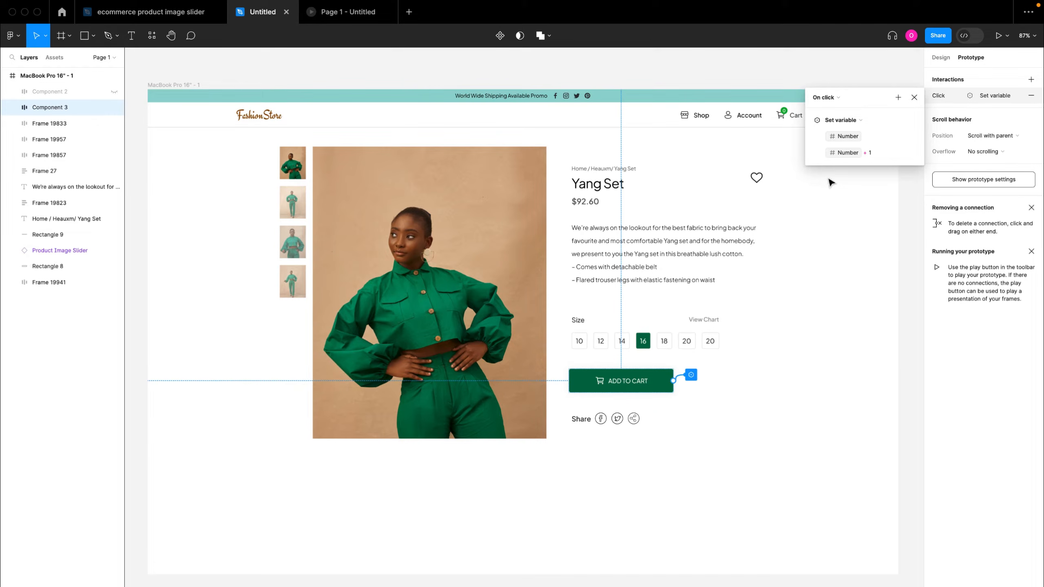
{"action": "left_click", "coordinate": [897, 97]}
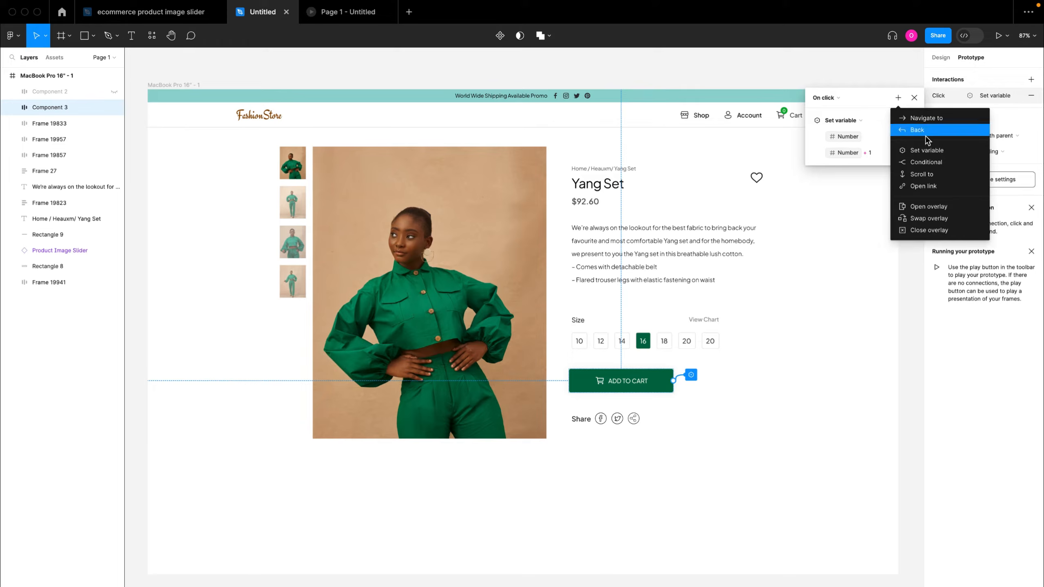
{"action": "left_click", "coordinate": [923, 163]}
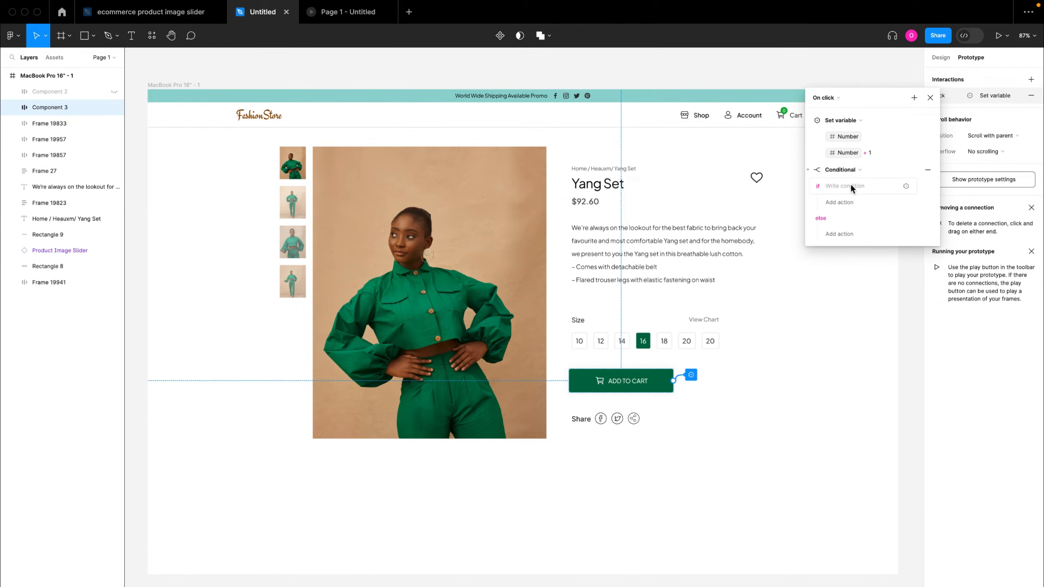
Write the ADD TO CART conditional's if condition as Number > 0.
{"action": "left_click", "coordinate": [850, 184]}
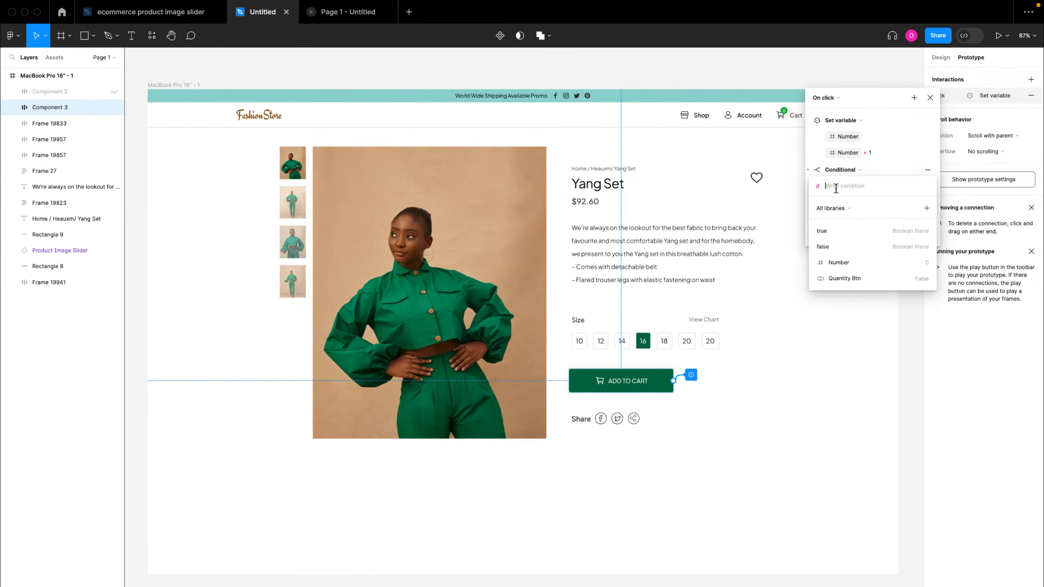
{"action": "left_click", "coordinate": [848, 263]}
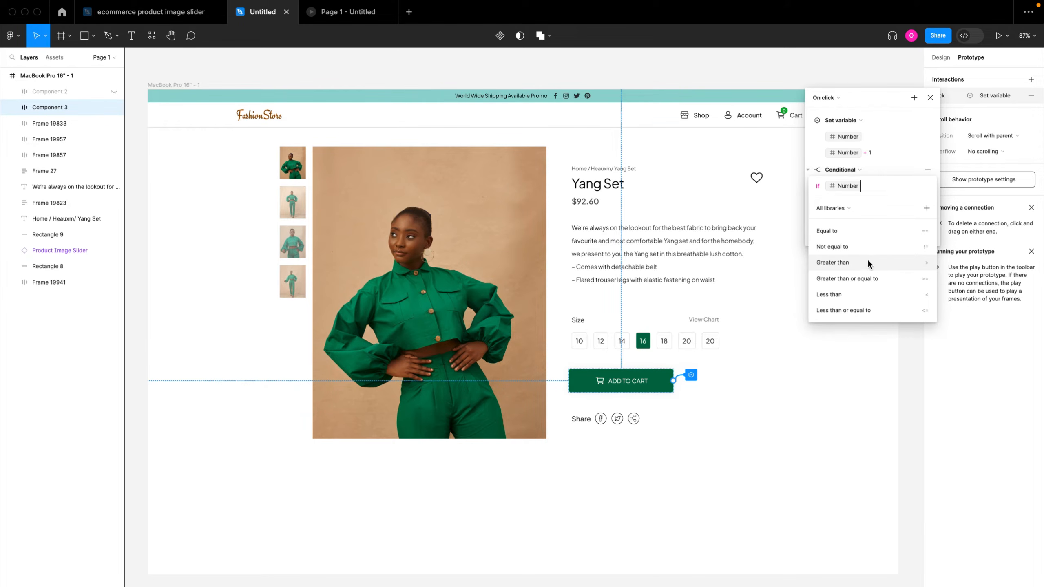
{"action": "left_click", "coordinate": [847, 263]}
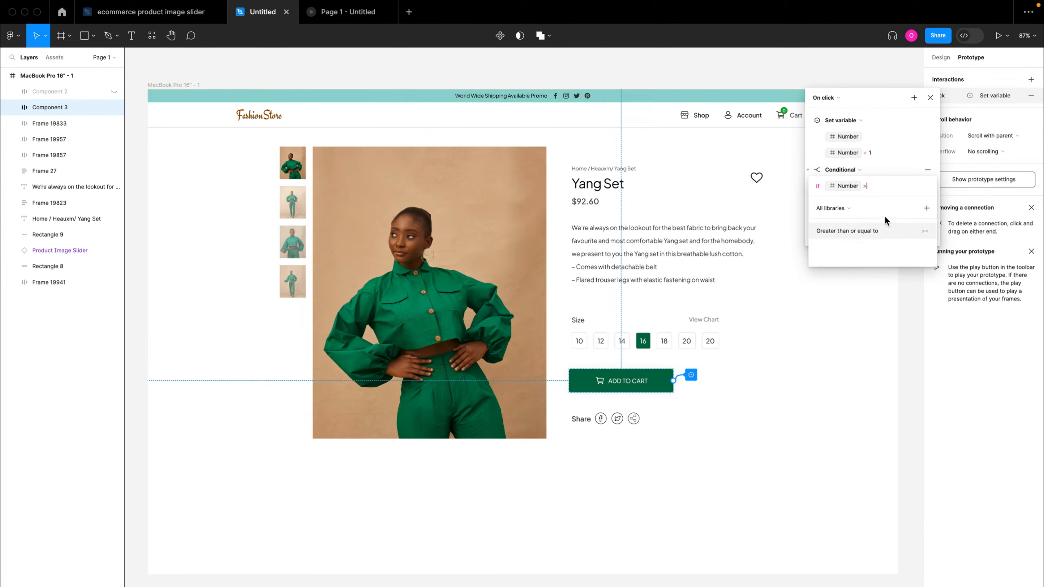
{"action": "type", "text": "0"}
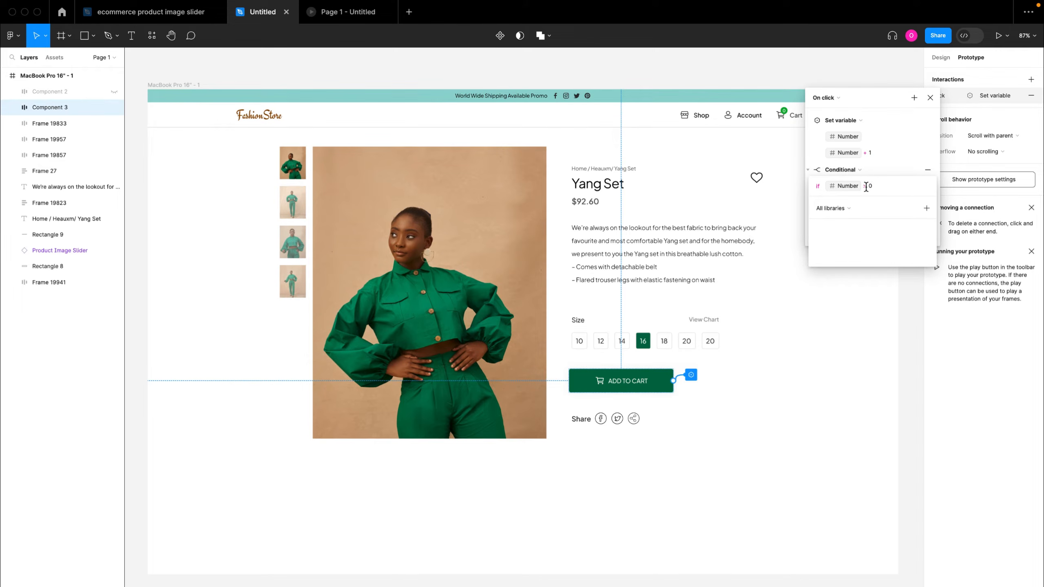
{"action": "key", "text": "BackSpace"}
{"action": "key", "text": "BackSpace"}
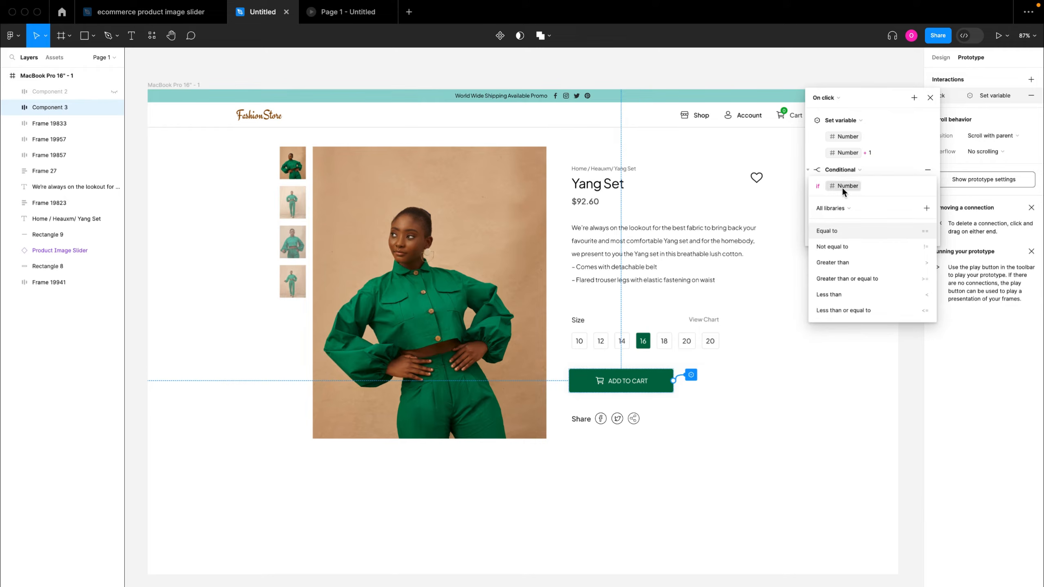
{"action": "left_click", "coordinate": [837, 262]}
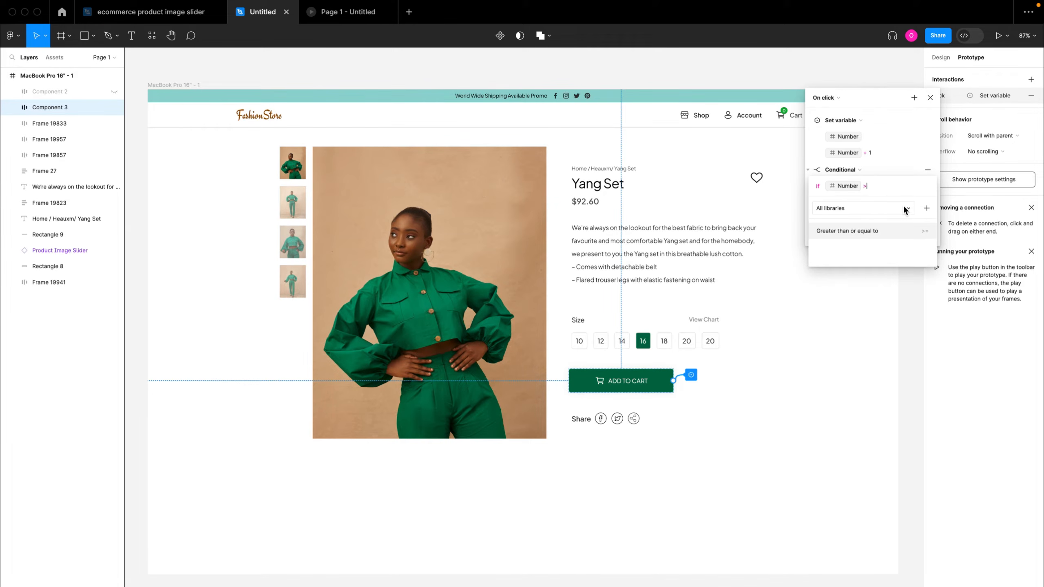
{"action": "type", "text": "0"}
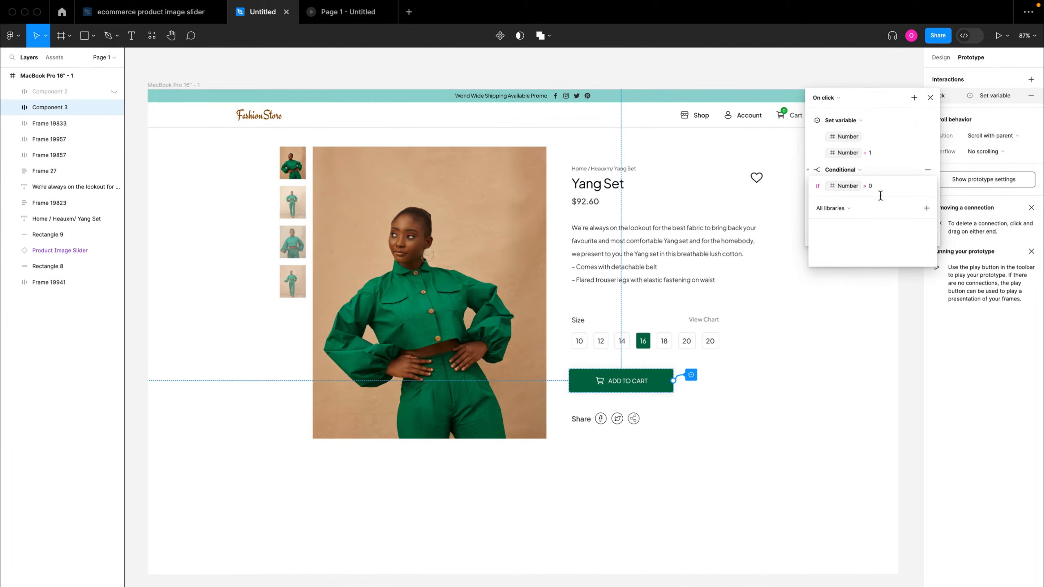
{"action": "left_click", "coordinate": [894, 170]}
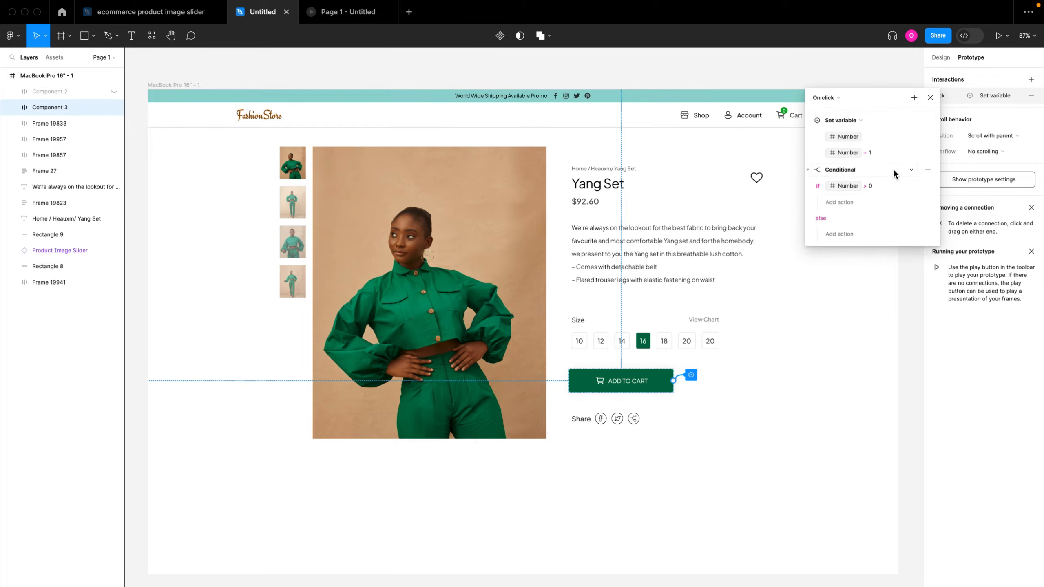
Add a Set variable action under the if condition that sets Quantity Btn to true, and close the interaction settings.
{"action": "left_click", "coordinate": [840, 202]}
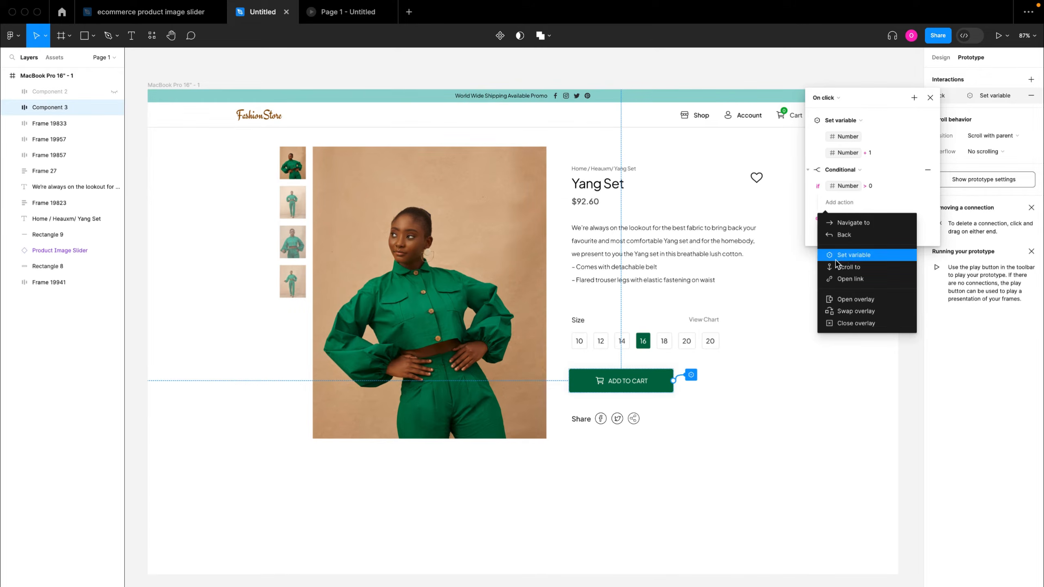
{"action": "left_click", "coordinate": [859, 255]}
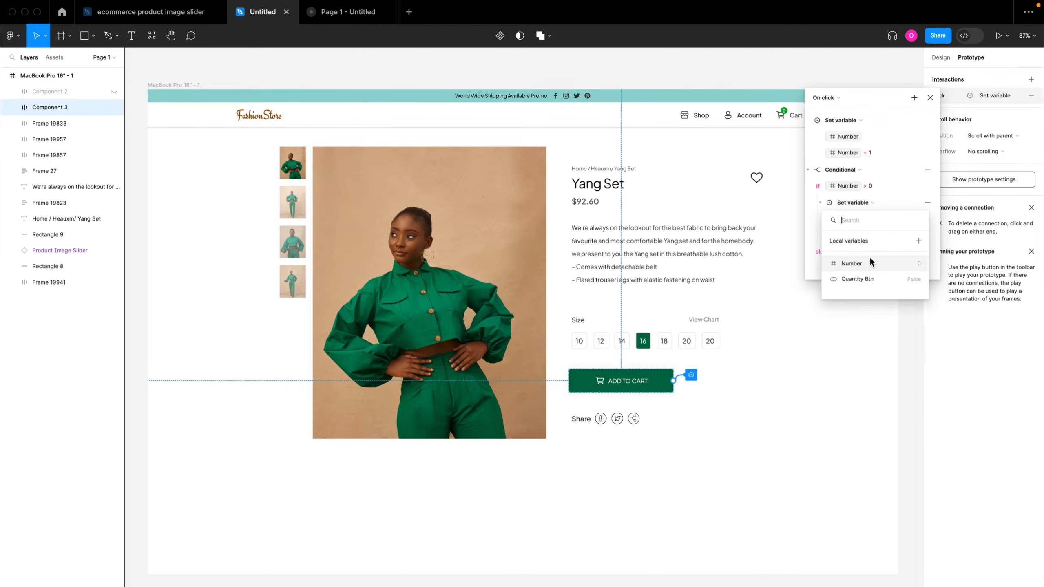
{"action": "left_click", "coordinate": [858, 281]}
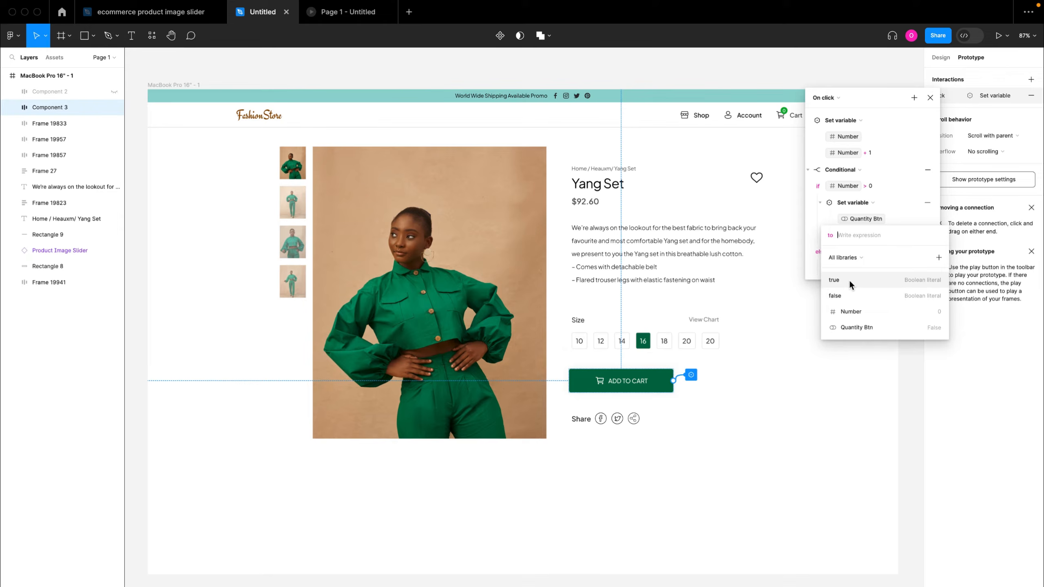
{"action": "left_click", "coordinate": [848, 280]}
{"action": "left_click", "coordinate": [906, 209]}
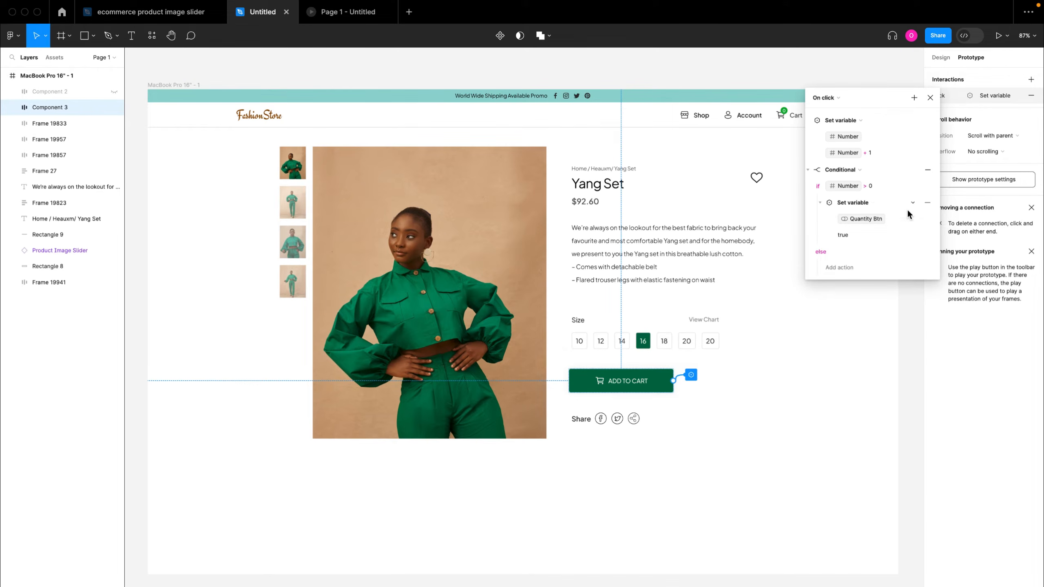
{"action": "left_click", "coordinate": [820, 201]}
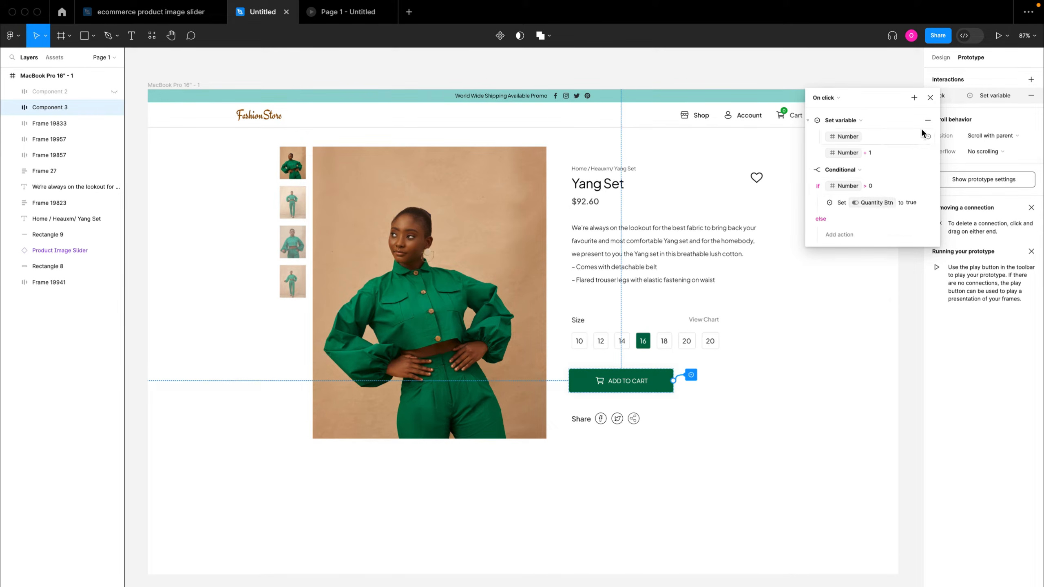
{"action": "left_click", "coordinate": [930, 98]}
Switch to the browser prototype and test ADD TO CART and the quantity counter's minus and plus buttons repeatedly.
{"action": "key", "text": "ctrl+Right"}
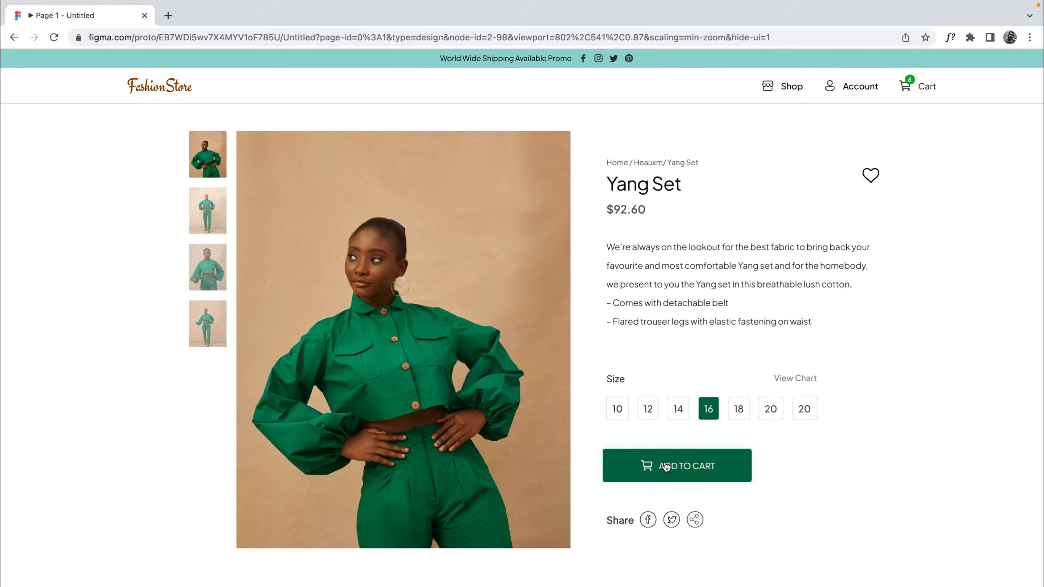
{"action": "left_click", "coordinate": [679, 471]}
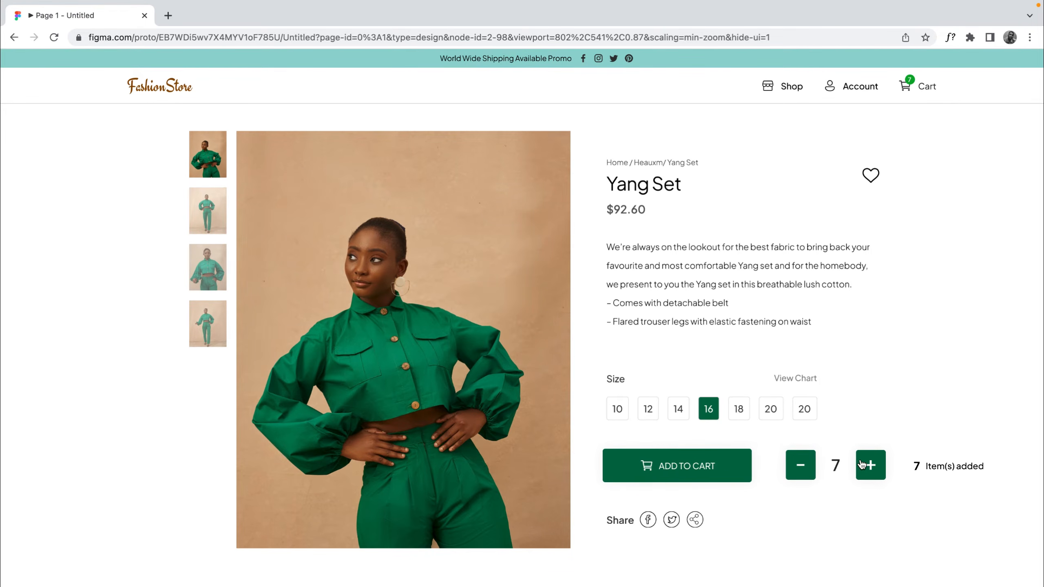
{"action": "left_click", "coordinate": [801, 466]}
{"action": "left_click", "coordinate": [797, 468]}
{"action": "left_click", "coordinate": [796, 469]}
{"action": "left_click", "coordinate": [795, 470]}
{"action": "left_click", "coordinate": [795, 470]}
{"action": "left_click", "coordinate": [868, 469]}
{"action": "left_click", "coordinate": [871, 470]}
{"action": "left_click", "coordinate": [870, 471]}
{"action": "left_click", "coordinate": [870, 471]}
{"action": "left_click", "coordinate": [809, 473]}
{"action": "left_click", "coordinate": [808, 472]}
{"action": "left_click", "coordinate": [809, 473]}
{"action": "left_click", "coordinate": [808, 473]}
{"action": "left_click", "coordinate": [810, 474]}
{"action": "left_click", "coordinate": [809, 474]}
{"action": "left_click", "coordinate": [872, 465]}
{"action": "left_click", "coordinate": [872, 464]}
{"action": "left_click", "coordinate": [872, 464]}
{"action": "left_click", "coordinate": [803, 468]}
{"action": "left_click", "coordinate": [803, 468]}
{"action": "left_click", "coordinate": [804, 468]}
{"action": "key", "text": "ctrl+Left"}
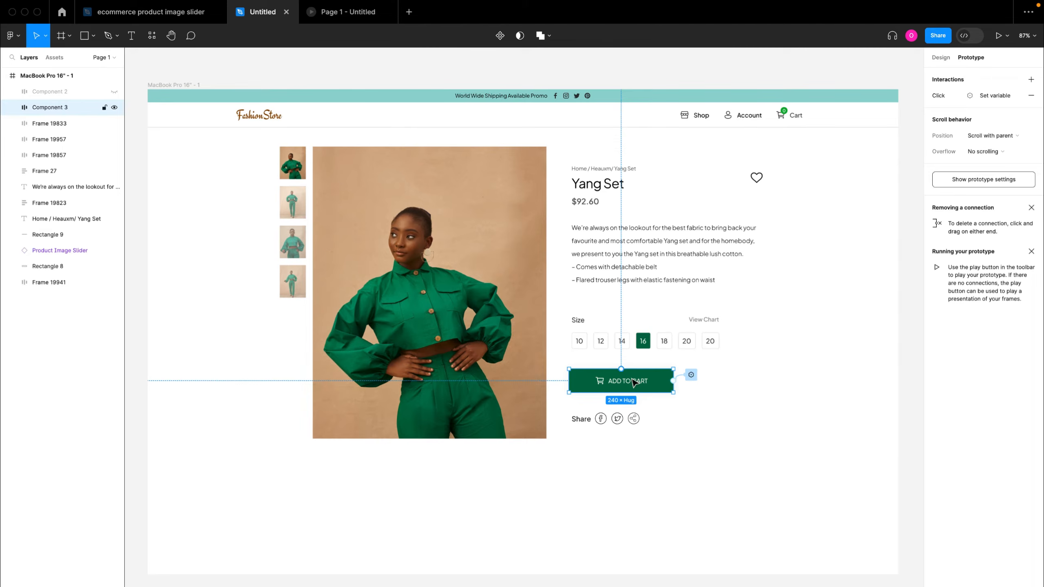
{"action": "left_click", "coordinate": [990, 97]}
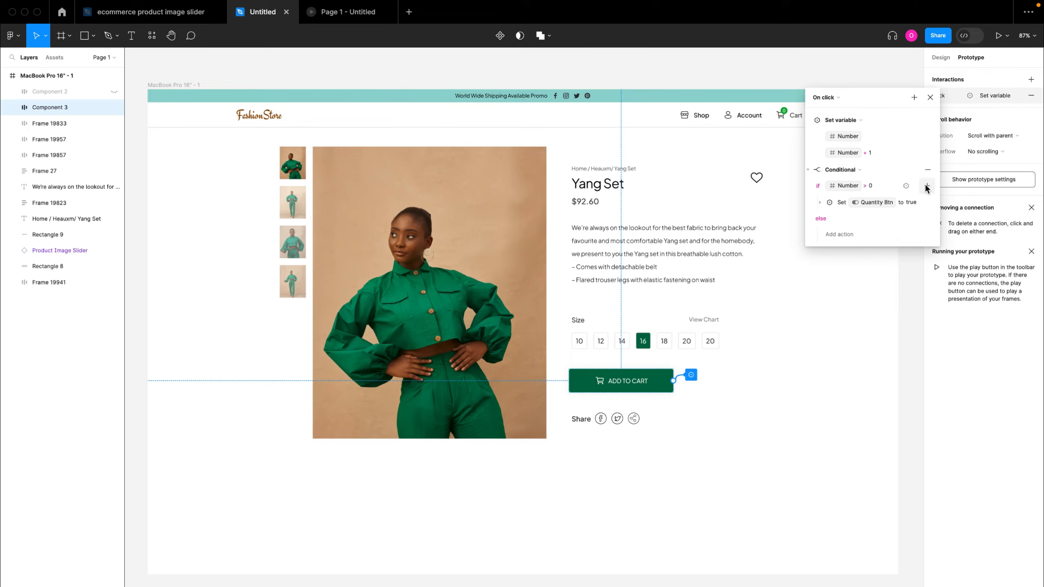
{"action": "left_click", "coordinate": [927, 186]}
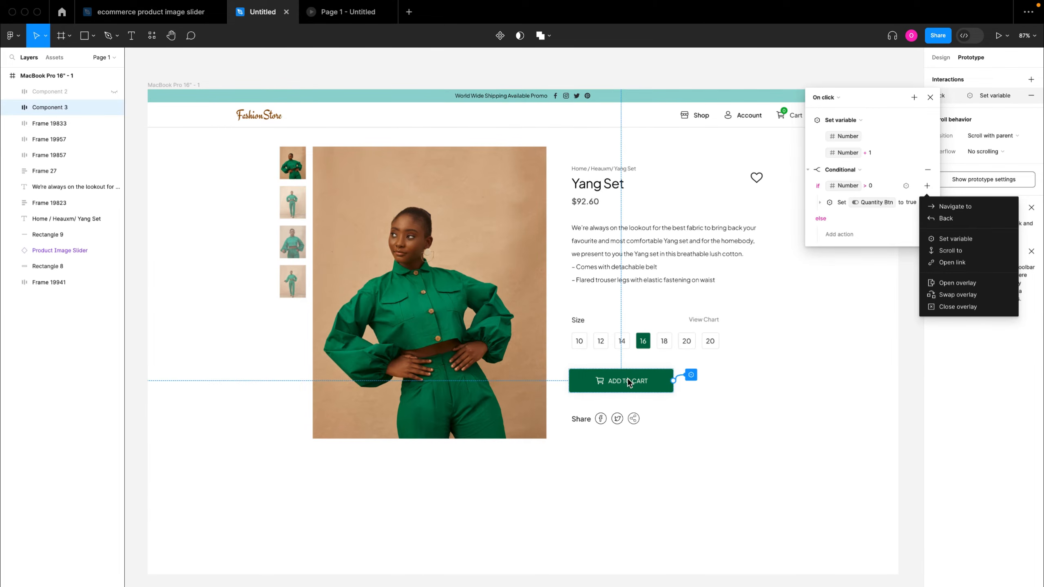
{"action": "left_click", "coordinate": [881, 263]}
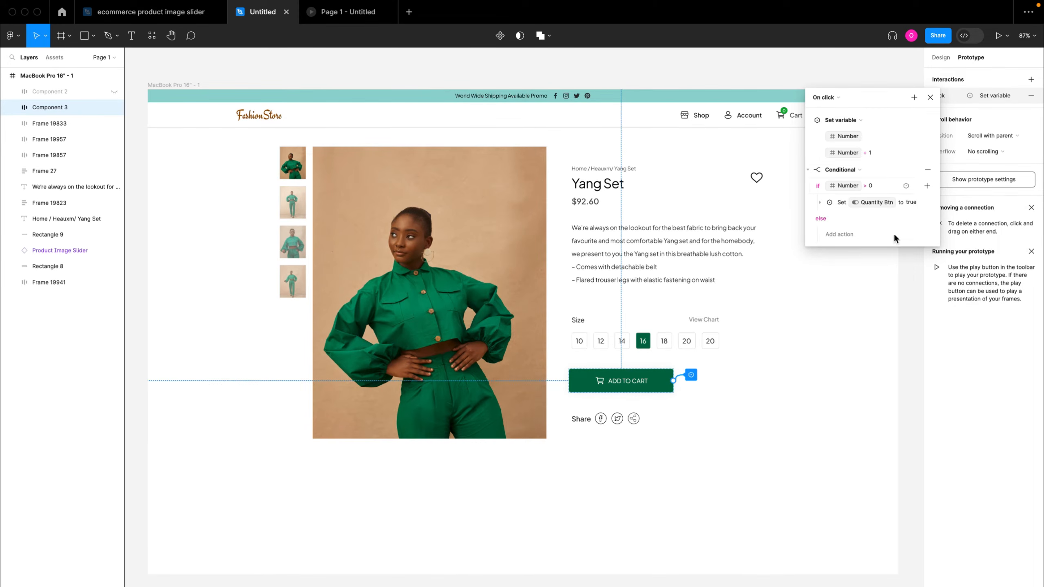
{"action": "left_click", "coordinate": [931, 97]}
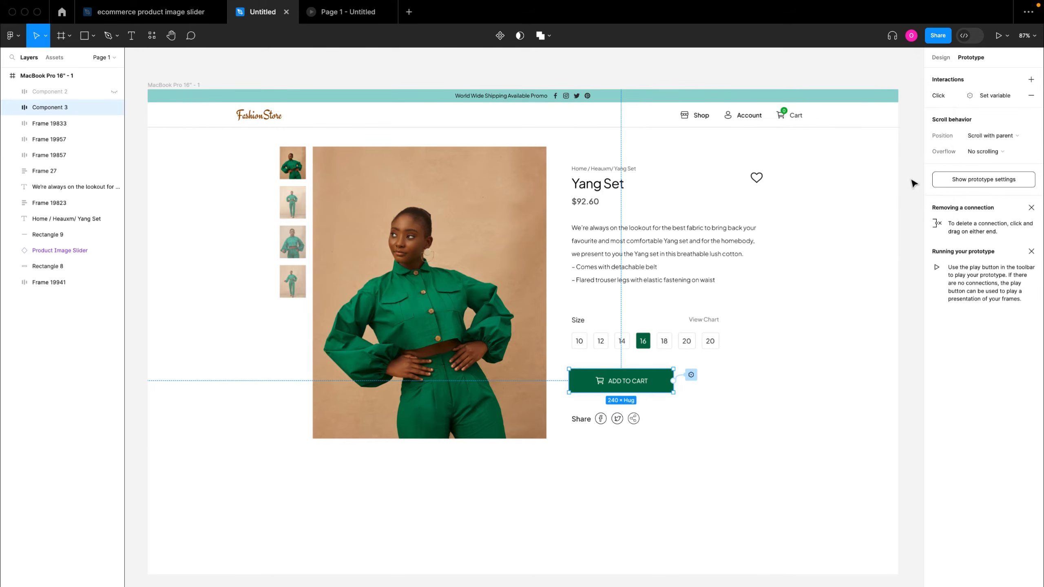
Create a Boolean local variable named "Add to cart btn" with the value True.
{"action": "left_click", "coordinate": [729, 71]}
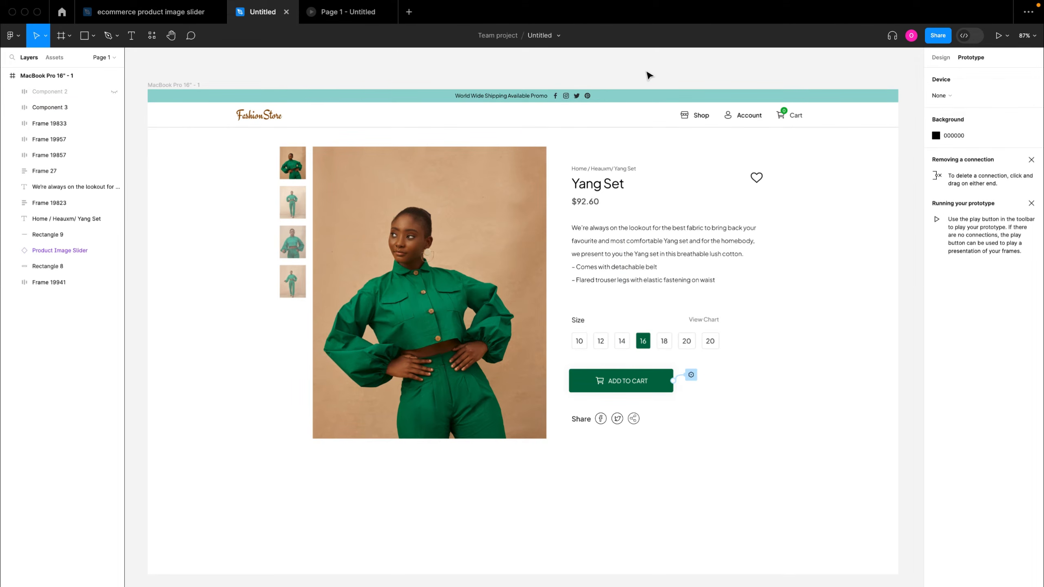
{"action": "left_click", "coordinate": [941, 59]}
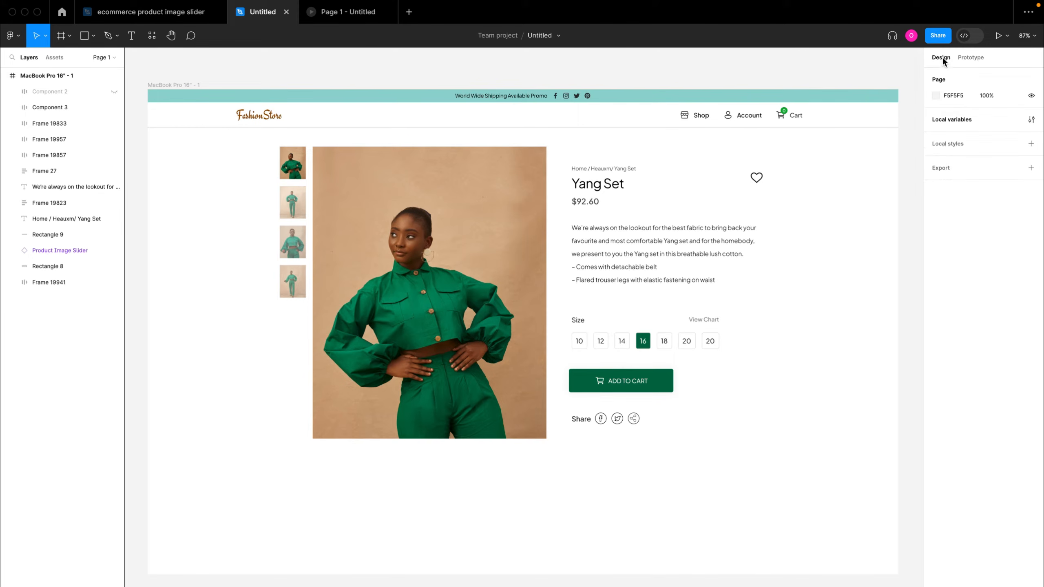
{"action": "left_click", "coordinate": [1031, 120]}
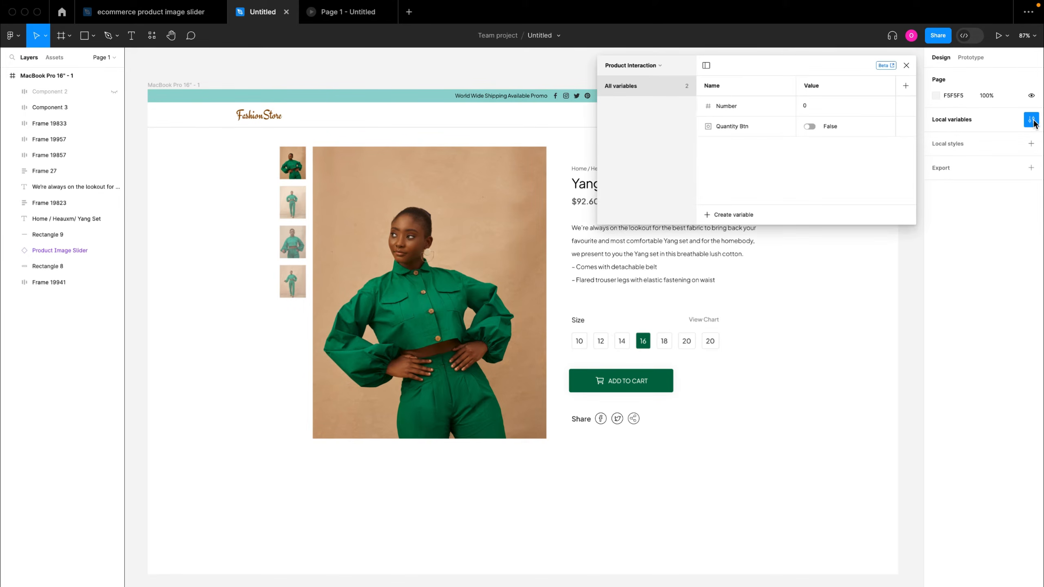
{"action": "left_click", "coordinate": [723, 214]}
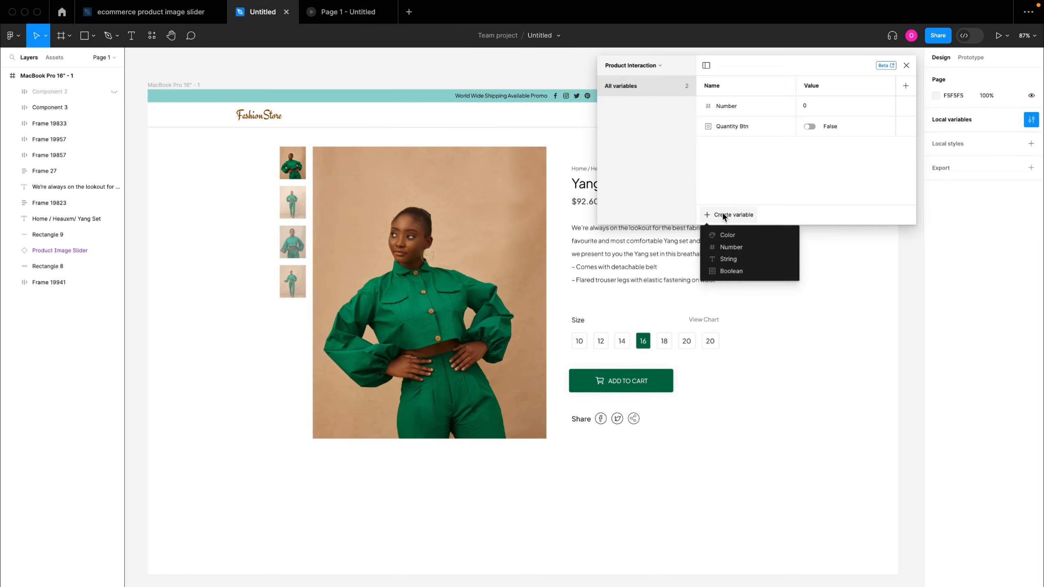
{"action": "left_click", "coordinate": [730, 272]}
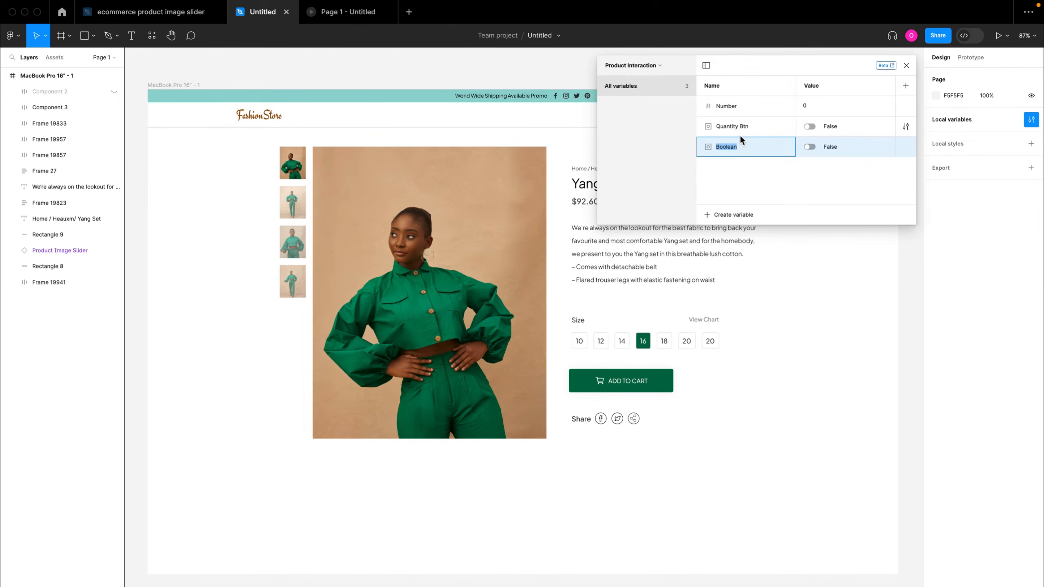
{"action": "type", "text": "Add to cart btn"}
{"action": "left_click", "coordinate": [810, 147]}
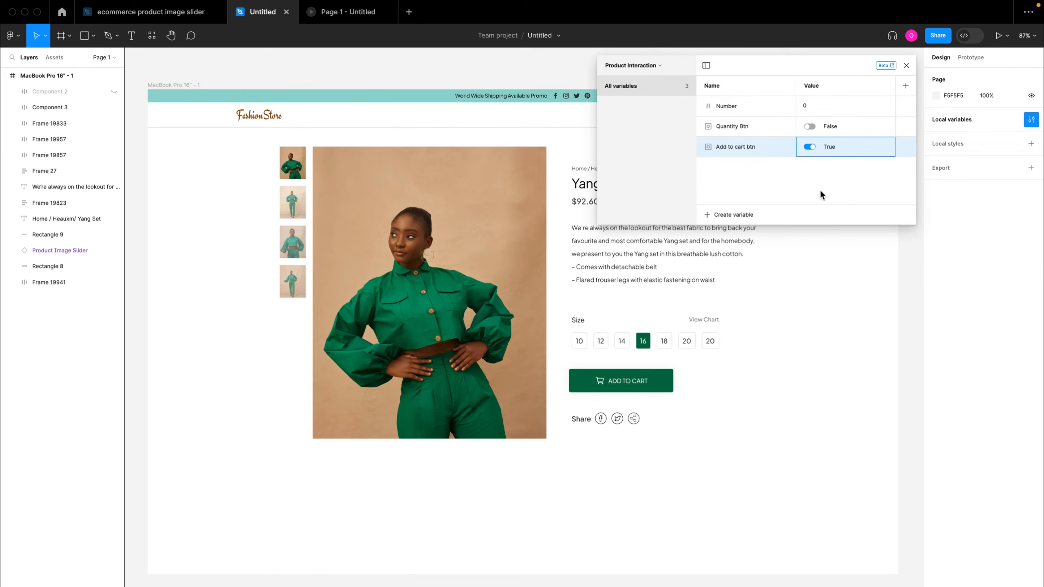
{"action": "left_click", "coordinate": [906, 66]}
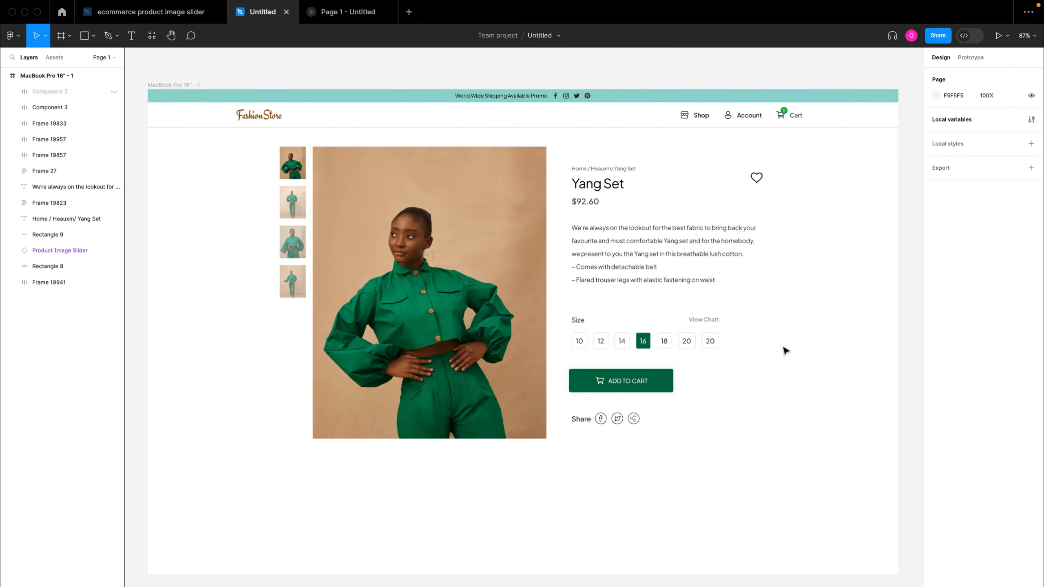
Bind the ADD TO CART button's layer visibility to the "Add to cart btn" Boolean variable.
{"action": "left_click", "coordinate": [666, 380]}
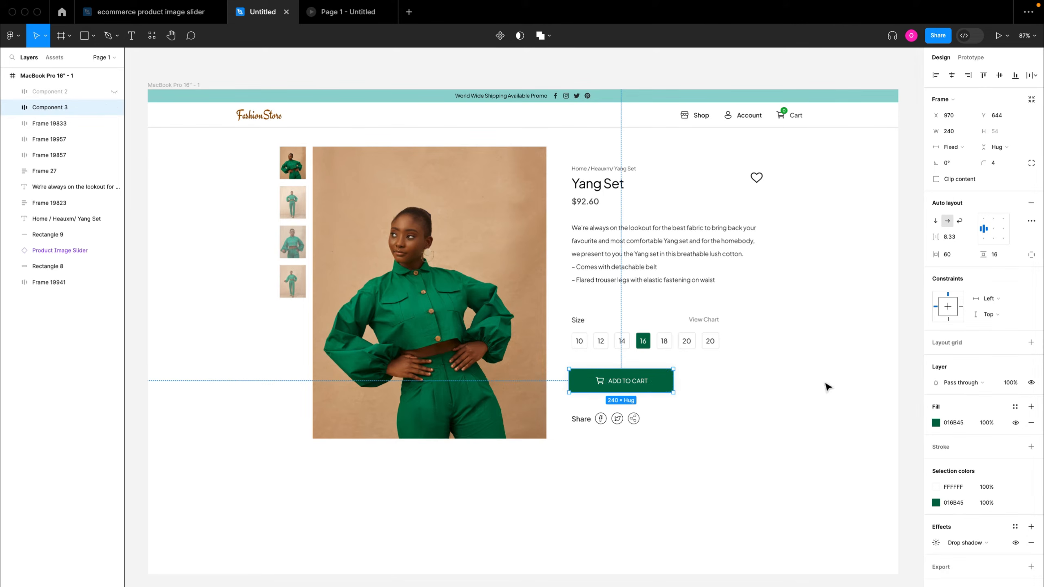
{"action": "left_click", "coordinate": [1030, 384]}
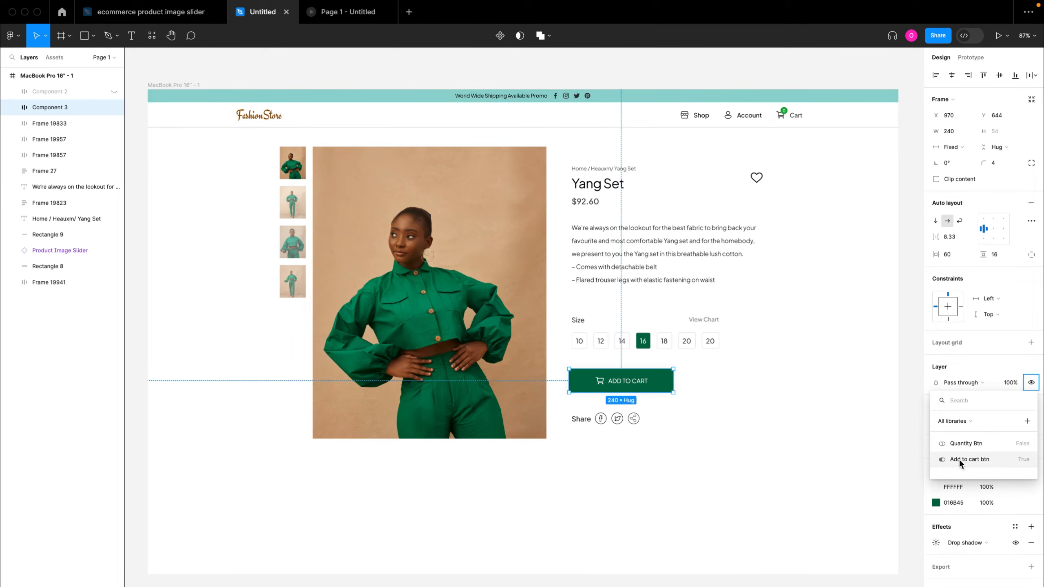
{"action": "left_click", "coordinate": [988, 458]}
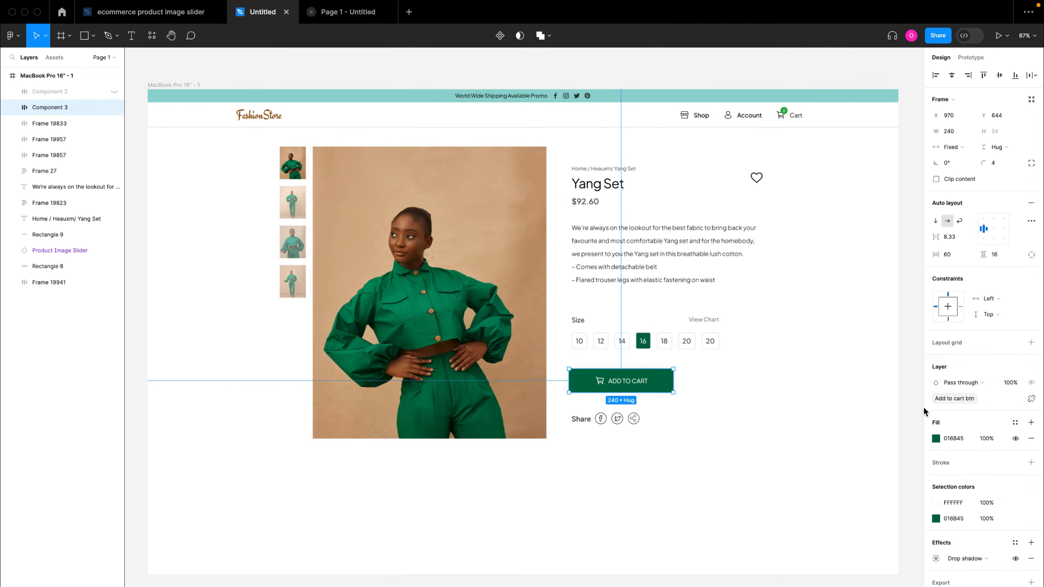
{"action": "left_click", "coordinate": [702, 402]}
{"action": "left_click", "coordinate": [658, 390]}
Review the local variables' values in the Product Interaction collection and close the variables window.
{"action": "left_click", "coordinate": [914, 213]}
{"action": "left_click", "coordinate": [1031, 119]}
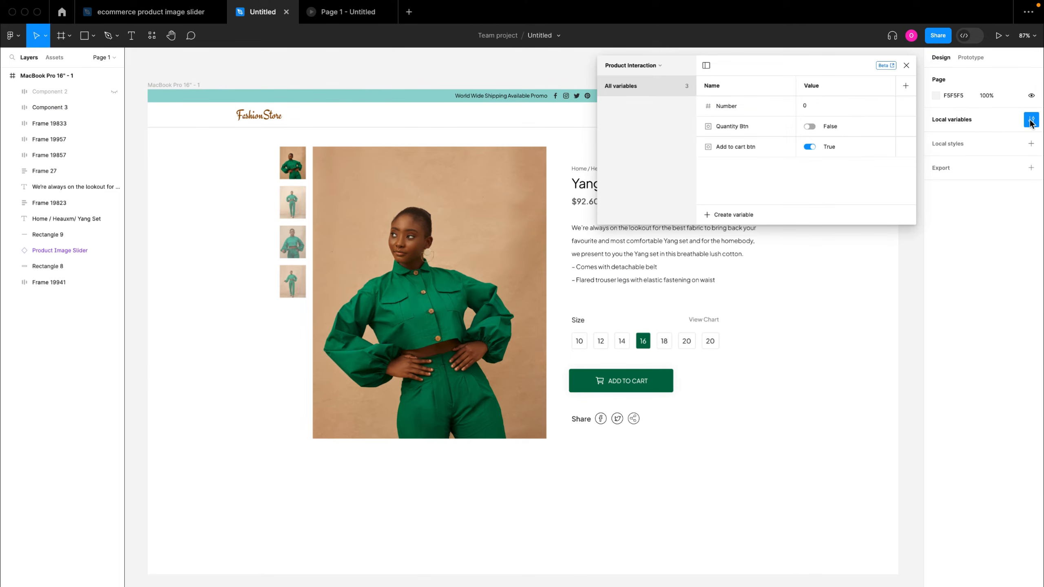
{"action": "left_click", "coordinate": [814, 105]}
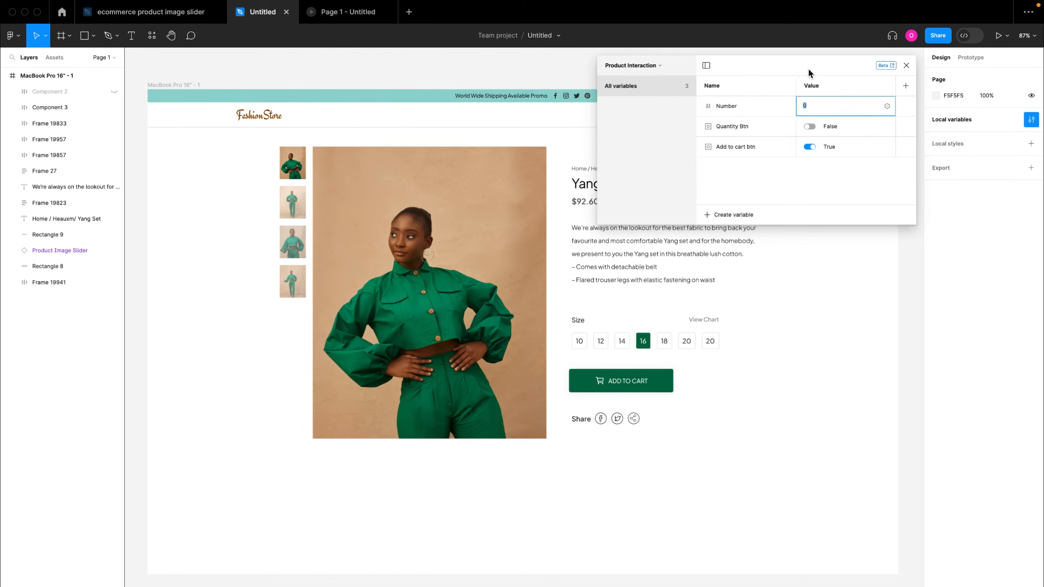
{"action": "left_click", "coordinate": [617, 381]}
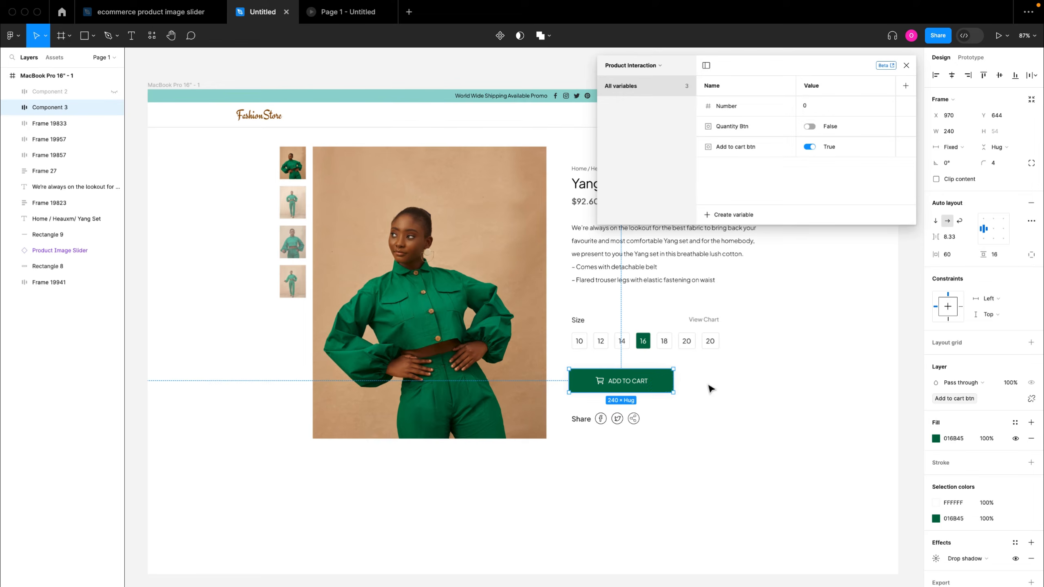
{"action": "left_click", "coordinate": [828, 175]}
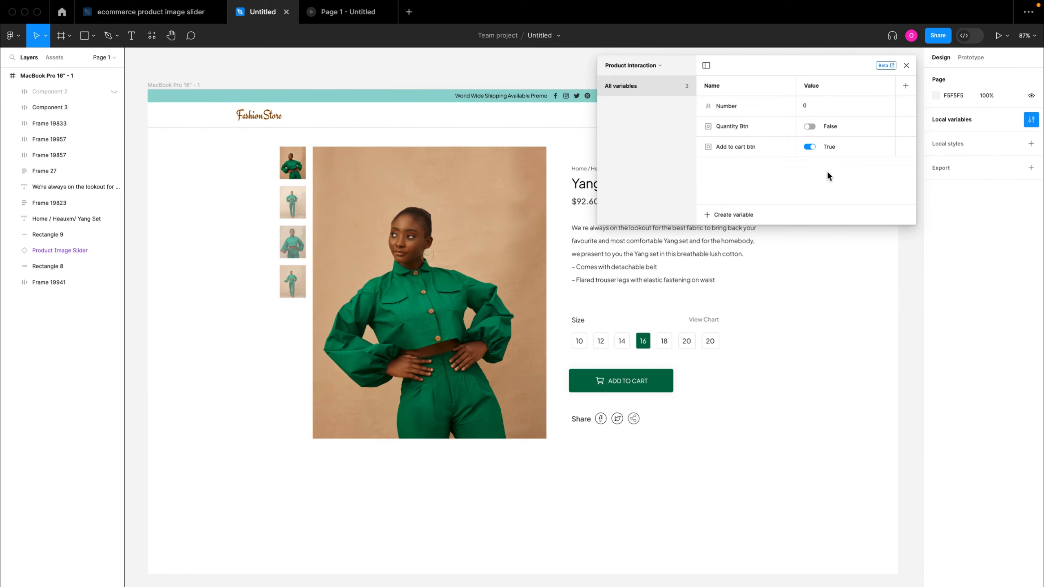
{"action": "left_click", "coordinate": [905, 65]}
Add a Set variable action under the ADD TO CART button's Number > 0 condition that sets Add to cart btn to false.
{"action": "left_click", "coordinate": [624, 393]}
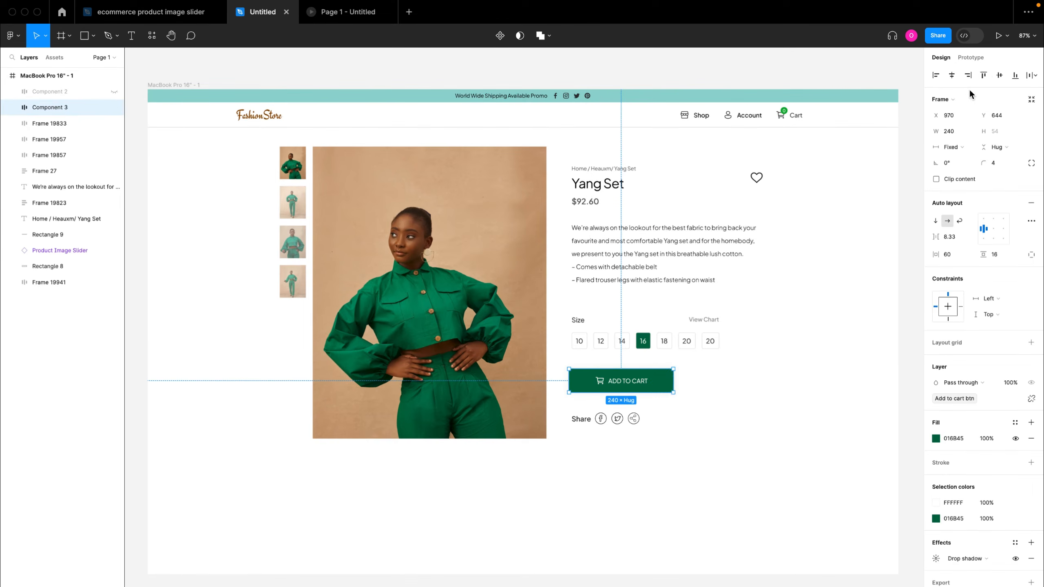
{"action": "left_click", "coordinate": [970, 58]}
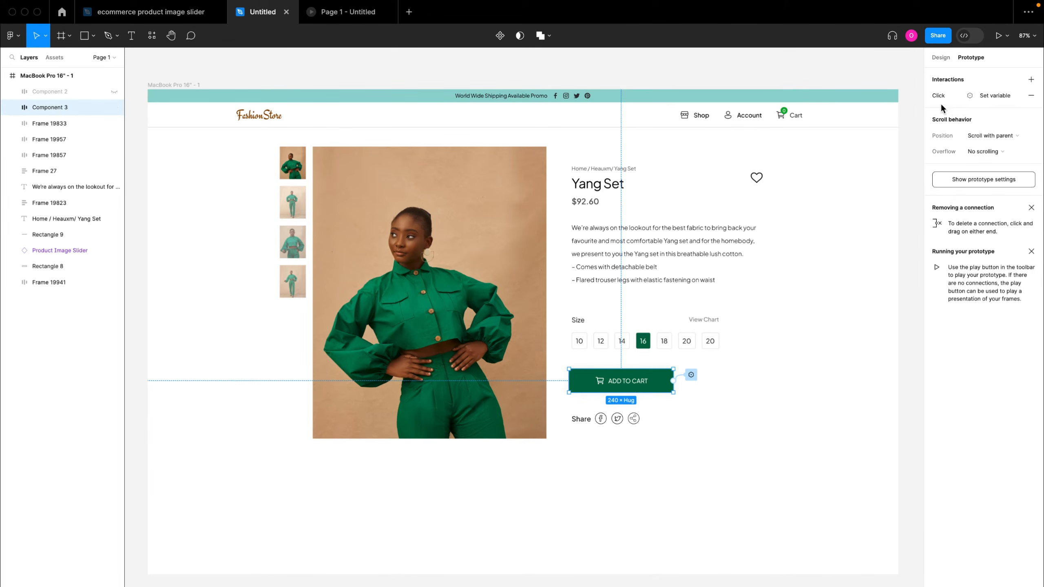
{"action": "left_click", "coordinate": [988, 96]}
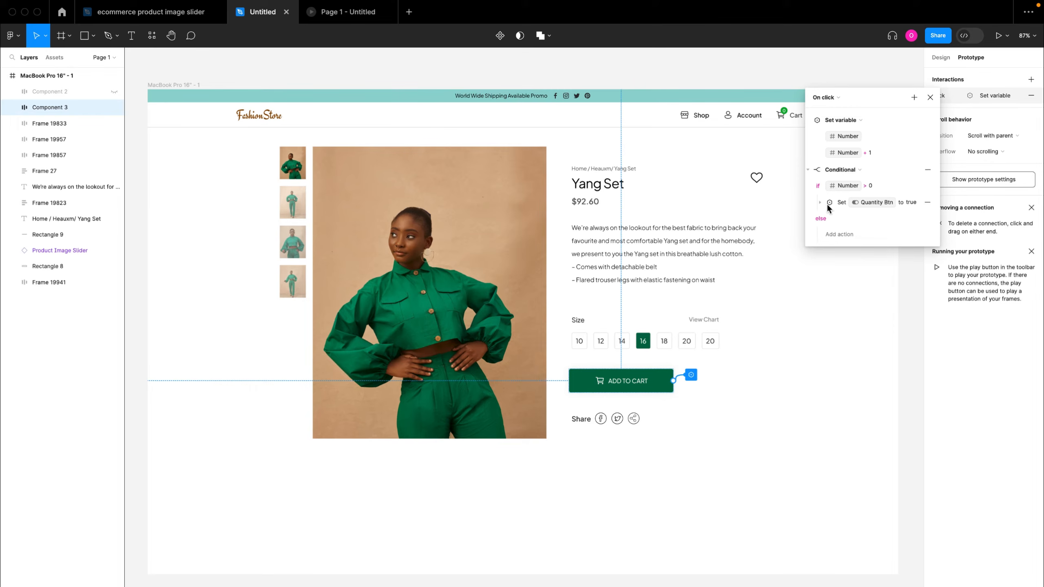
{"action": "left_click", "coordinate": [928, 186]}
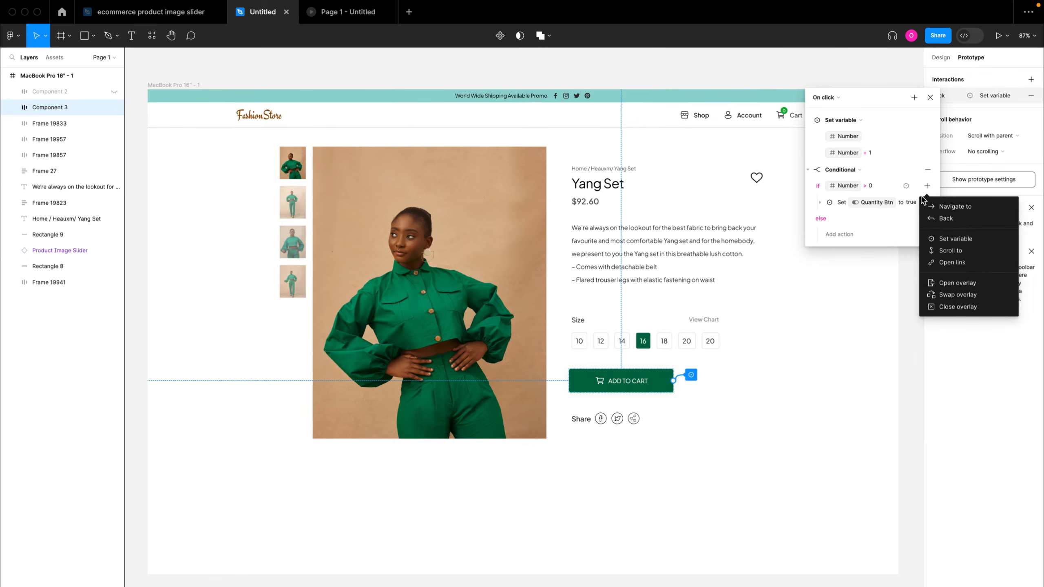
{"action": "left_click", "coordinate": [943, 240]}
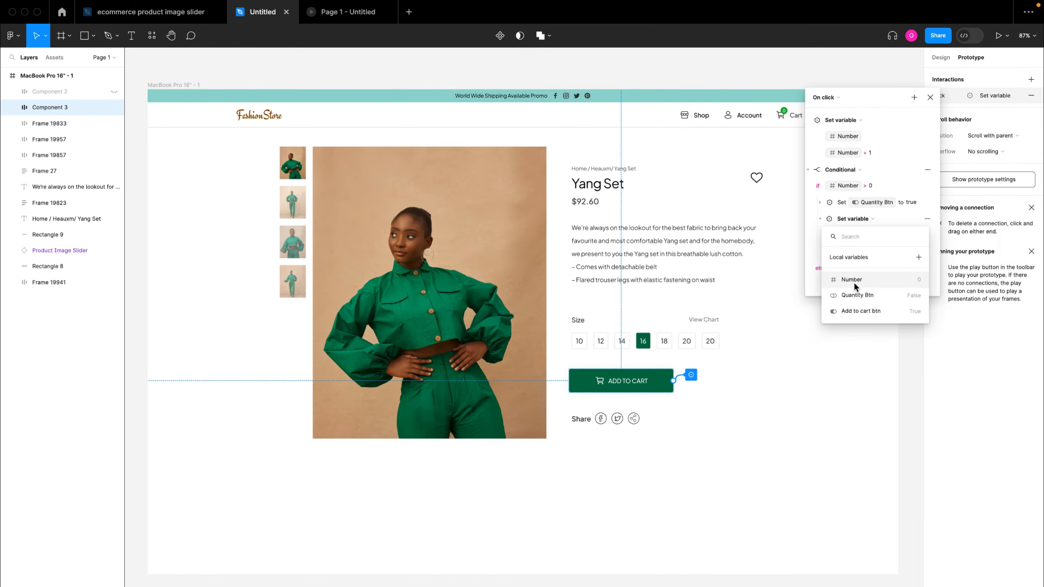
{"action": "left_click", "coordinate": [855, 310]}
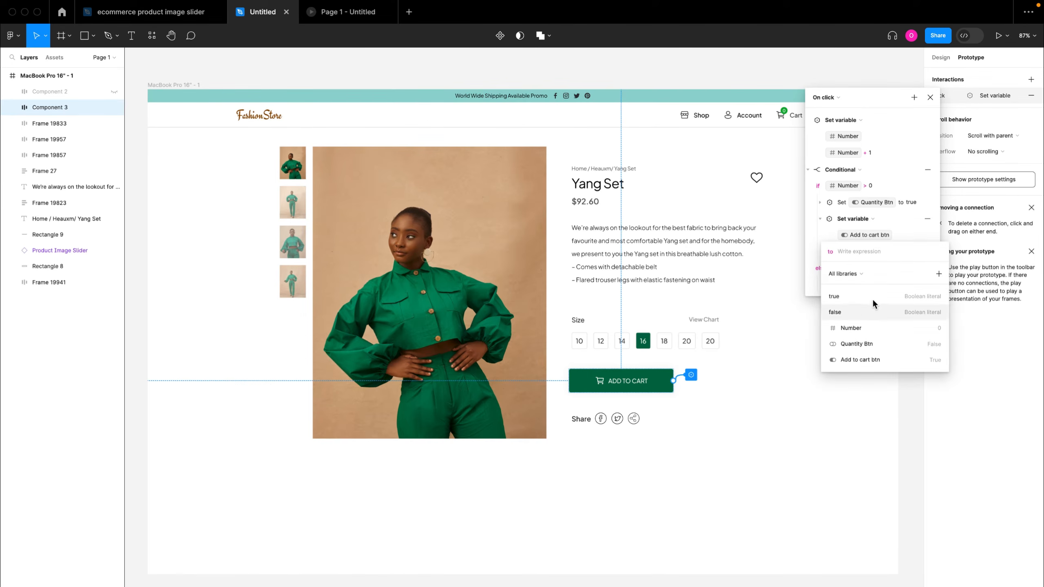
{"action": "left_click", "coordinate": [855, 312]}
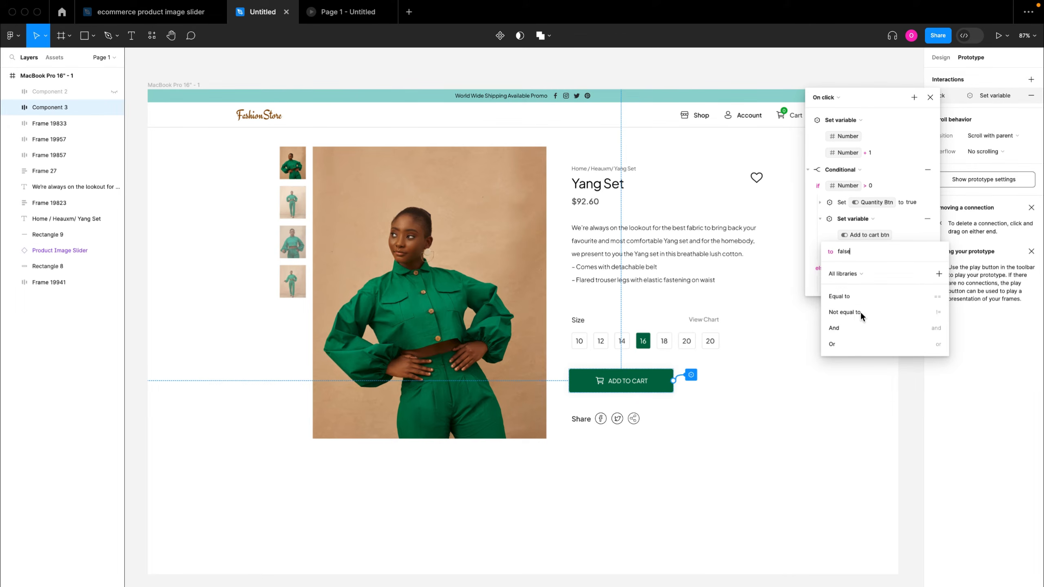
{"action": "left_click", "coordinate": [932, 237]}
{"action": "left_click", "coordinate": [820, 218]}
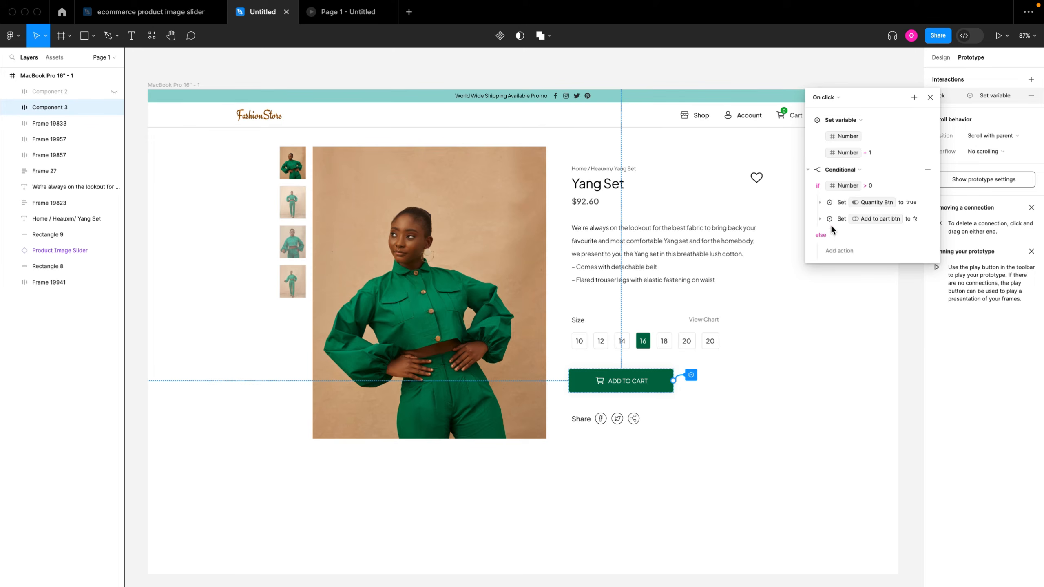
{"action": "left_click", "coordinate": [930, 97]}
{"action": "key", "text": "Escape"}
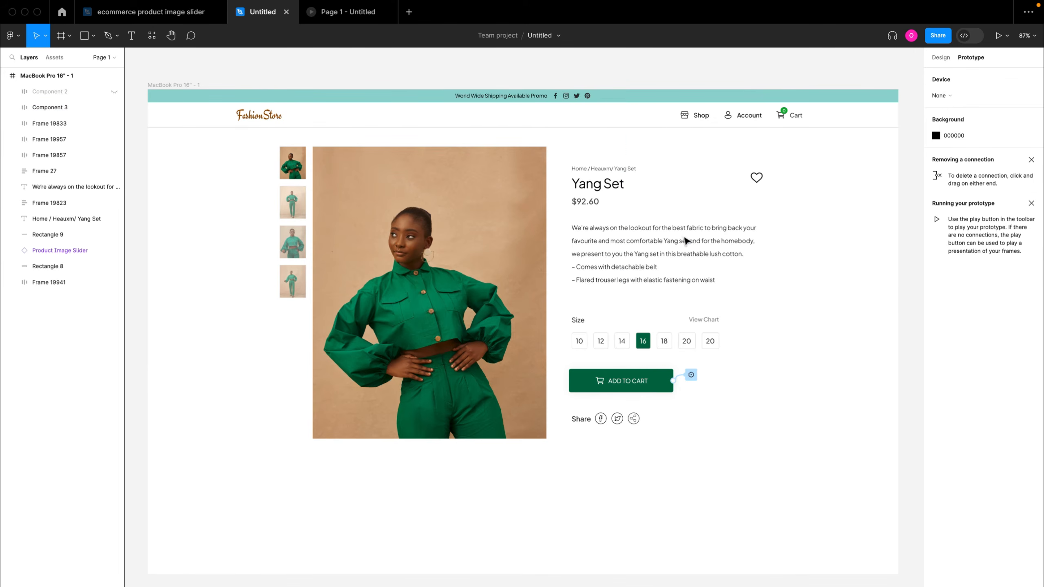
Preview the MacBook Pro 16" - 1 frame and test ADD TO CART and the counter's plus and minus buttons.
{"action": "left_click", "coordinate": [185, 85]}
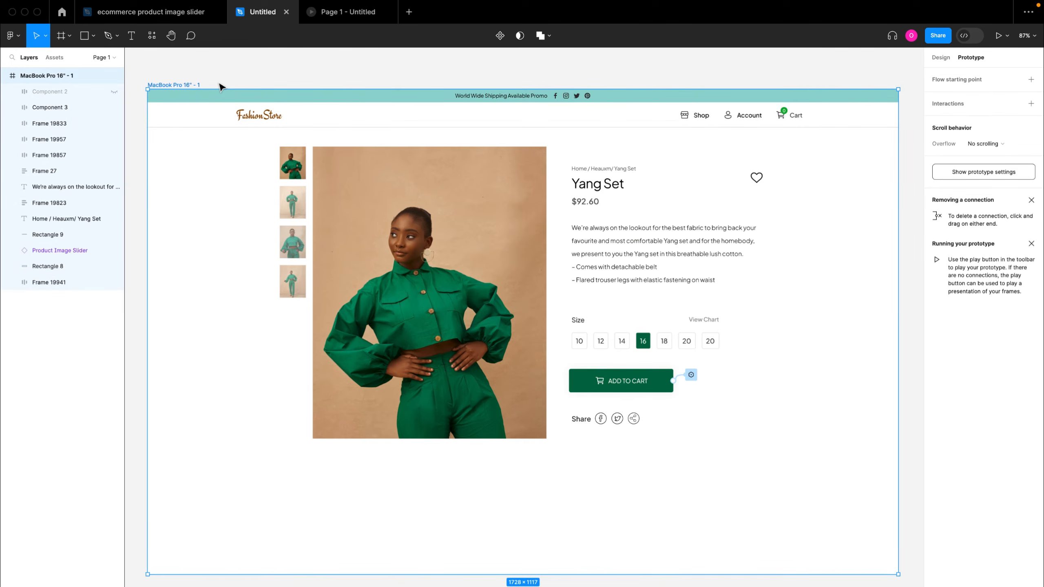
{"action": "key", "text": "shift+space"}
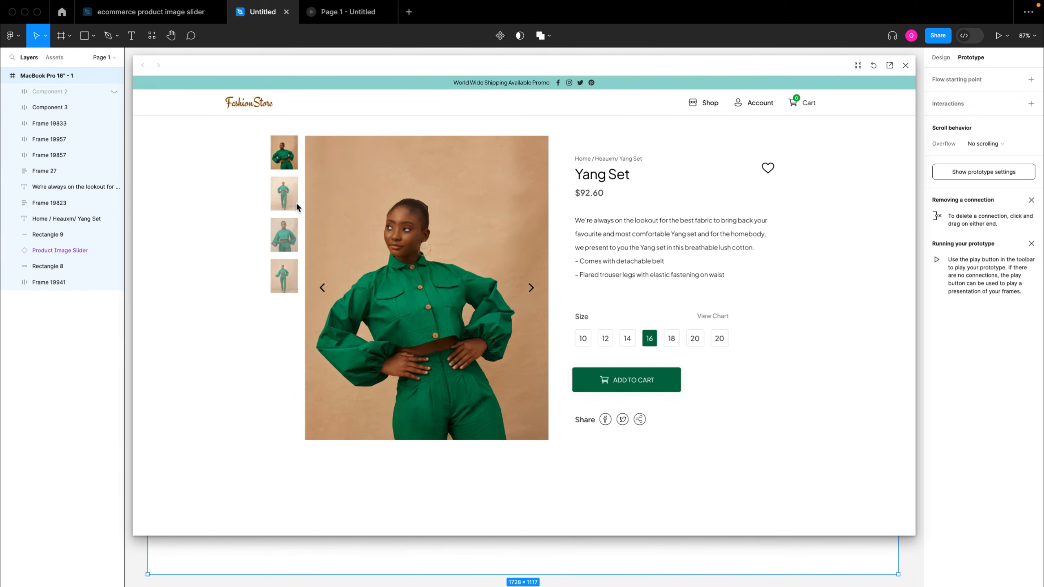
{"action": "left_click", "coordinate": [636, 382]}
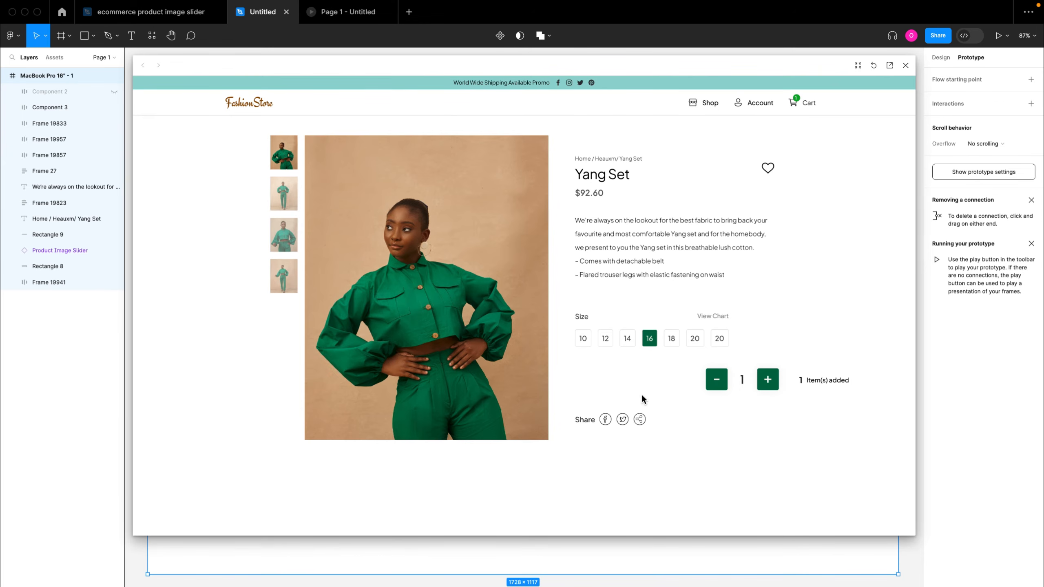
{"action": "left_click", "coordinate": [719, 387]}
{"action": "left_click", "coordinate": [765, 386]}
{"action": "left_click", "coordinate": [765, 386]}
{"action": "left_click", "coordinate": [718, 383]}
{"action": "left_click", "coordinate": [718, 383]}
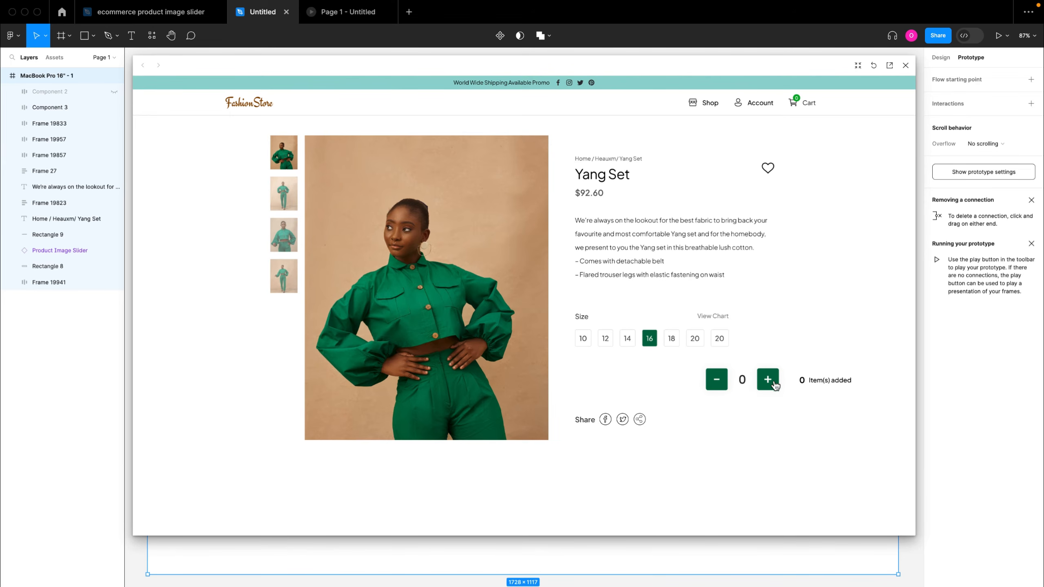
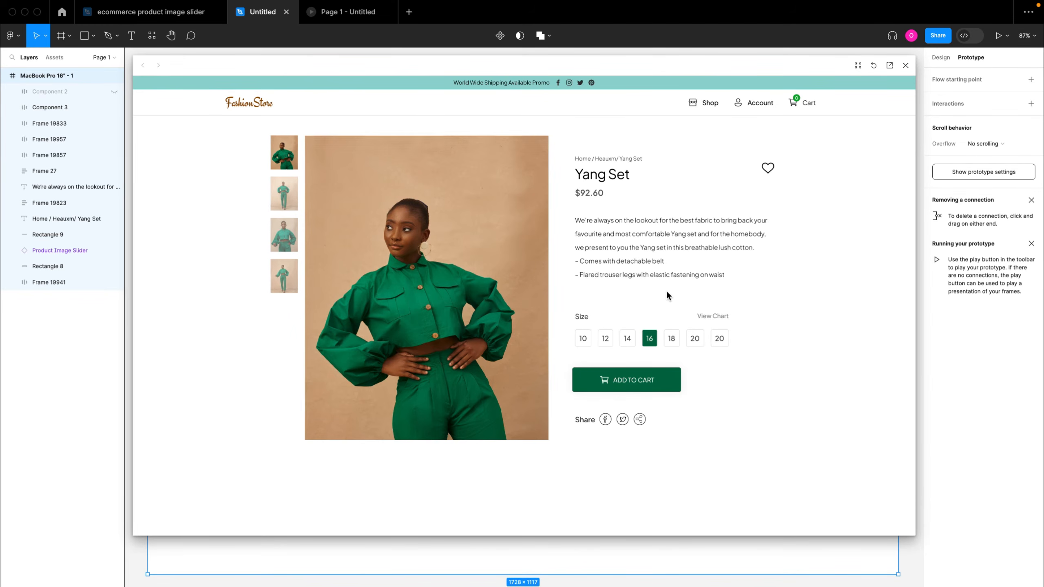
Retest ADD TO CART, raise the quantity, lower it to zero, and close the preview.
{"action": "left_click", "coordinate": [631, 382]}
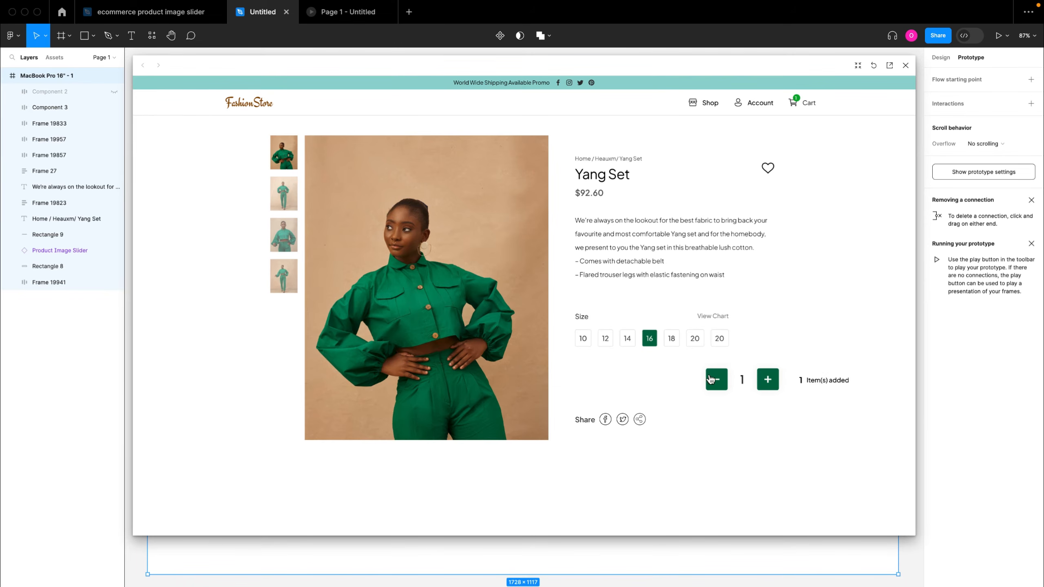
{"action": "left_click", "coordinate": [768, 380]}
{"action": "left_click", "coordinate": [768, 381]}
{"action": "left_click", "coordinate": [768, 381]}
{"action": "left_click", "coordinate": [719, 382]}
{"action": "left_click", "coordinate": [720, 383]}
{"action": "left_click", "coordinate": [720, 383]}
{"action": "left_click", "coordinate": [720, 384]}
{"action": "left_click", "coordinate": [905, 66]}
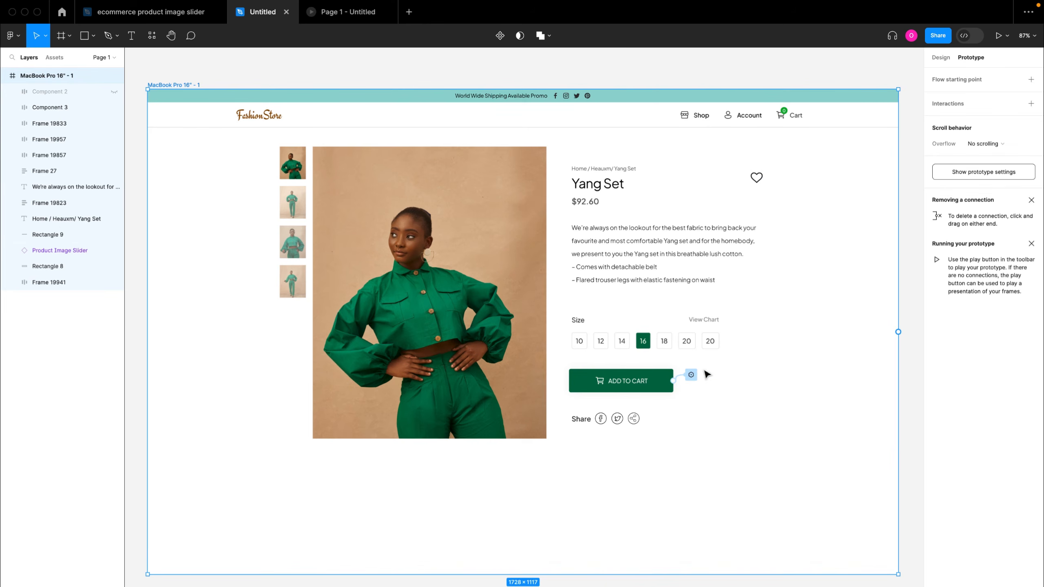
Unhide the Component 2 quantity counter beside the ADD TO CART button.
{"action": "left_click", "coordinate": [659, 389]}
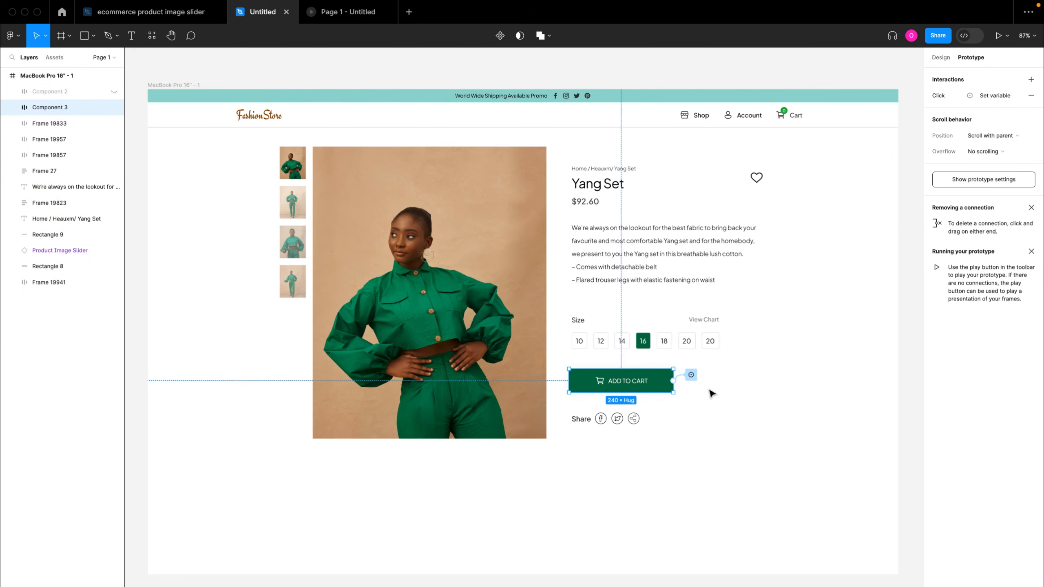
{"action": "left_click", "coordinate": [114, 93]}
{"action": "left_click", "coordinate": [78, 94]}
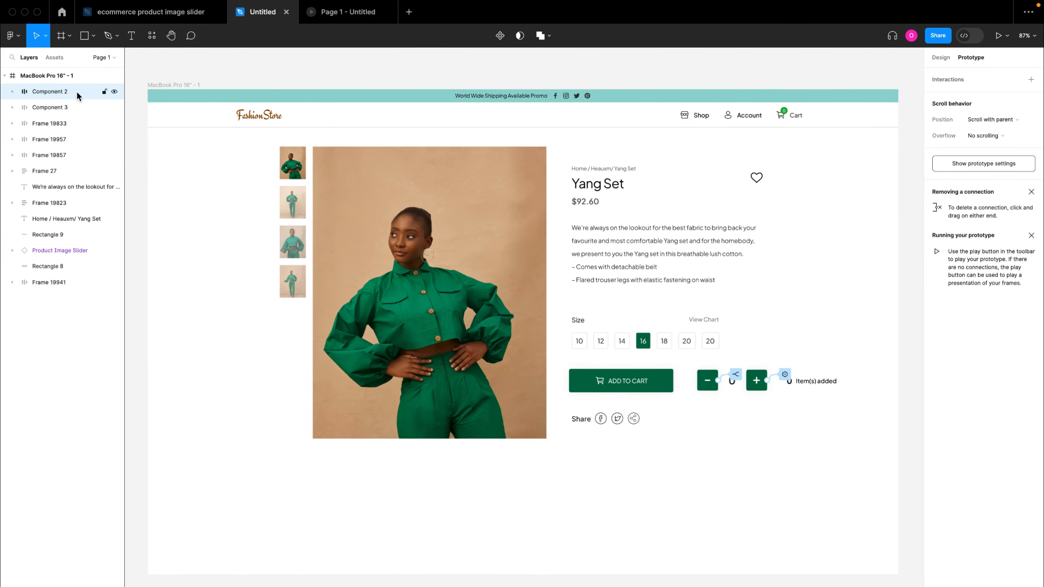
Add a second conditional to the quantity counter's minus button click interaction, with the if condition Number == 0.
{"action": "double_click", "coordinate": [708, 385]}
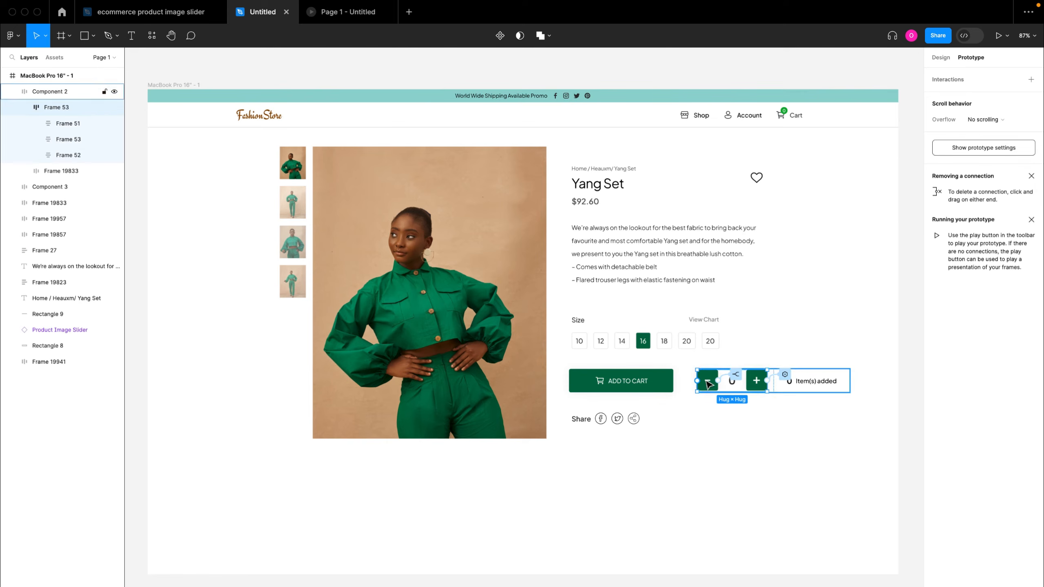
{"action": "double_click", "coordinate": [708, 383]}
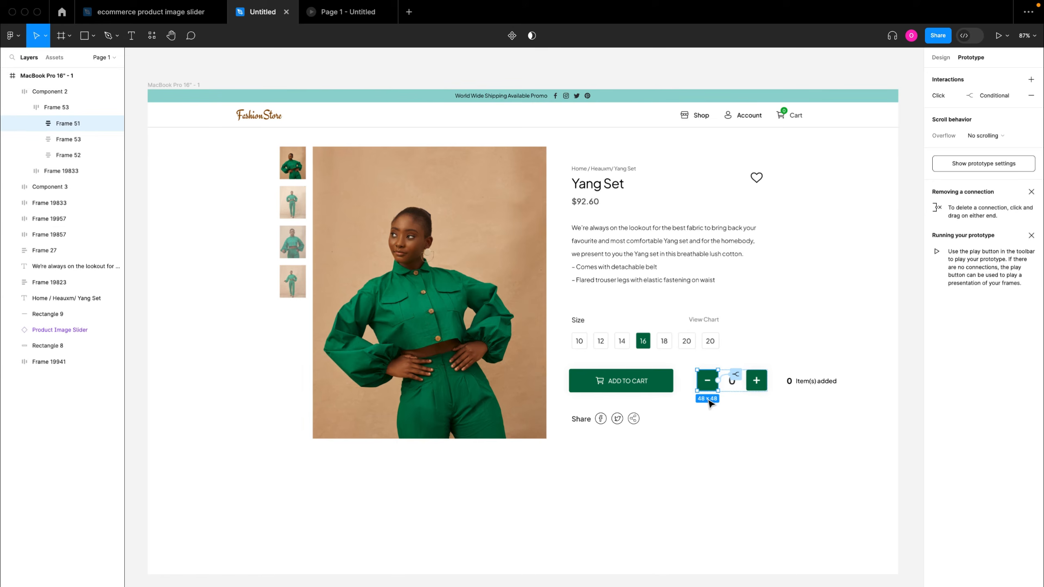
{"action": "left_click", "coordinate": [996, 96]}
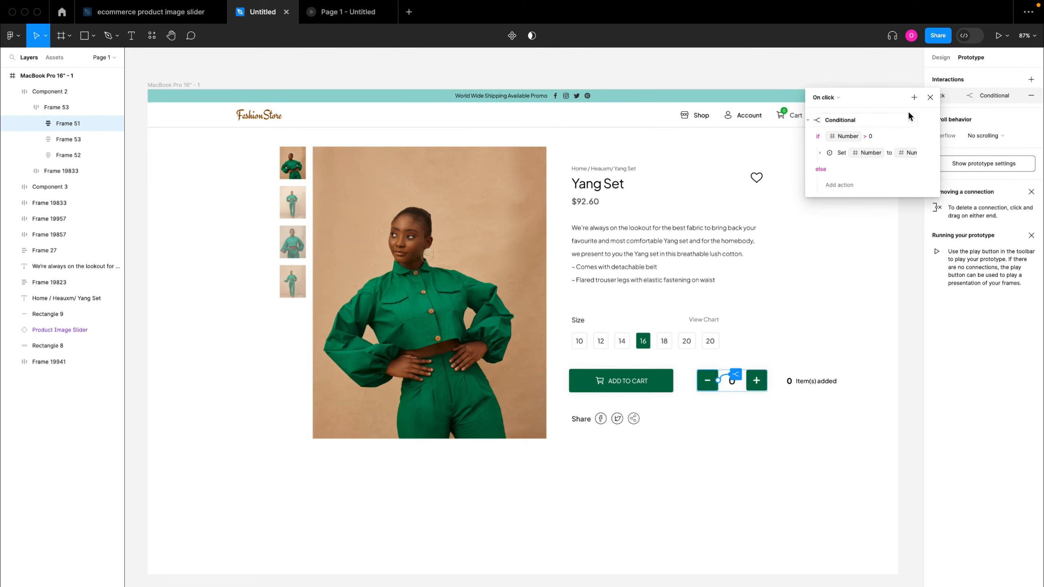
{"action": "left_click", "coordinate": [914, 98]}
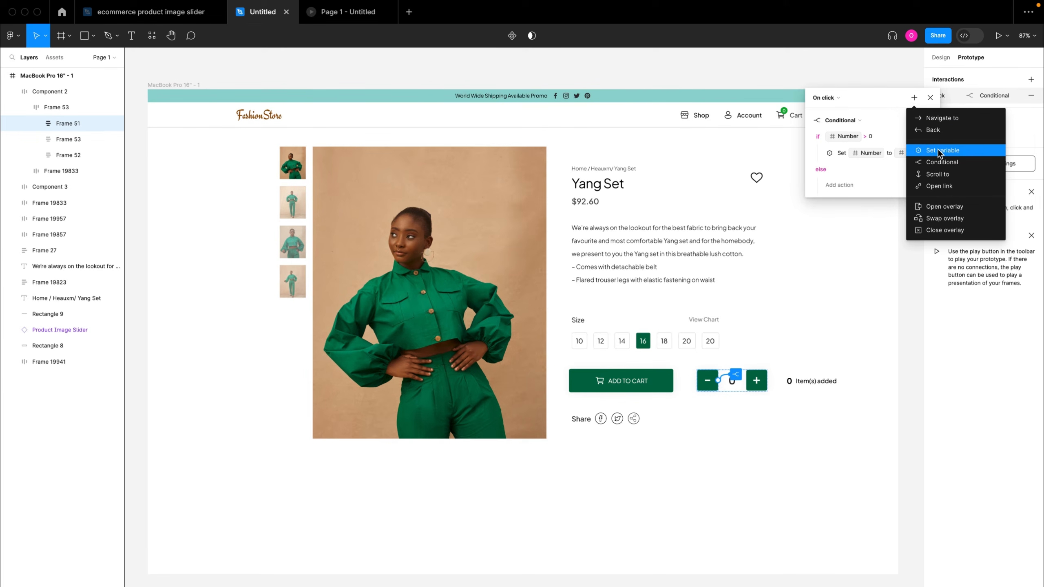
{"action": "left_click", "coordinate": [943, 162]}
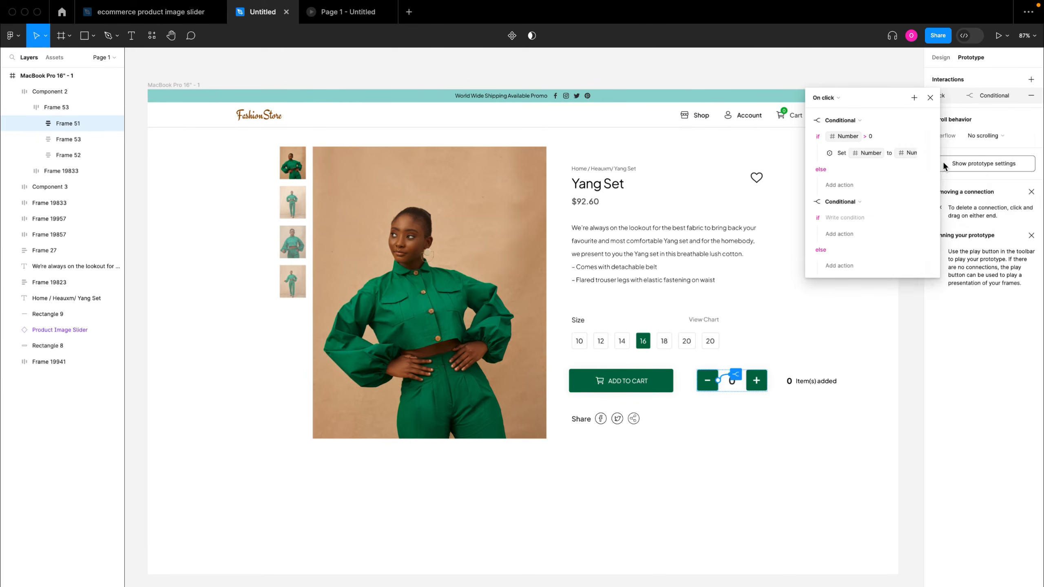
{"action": "left_click", "coordinate": [857, 217]}
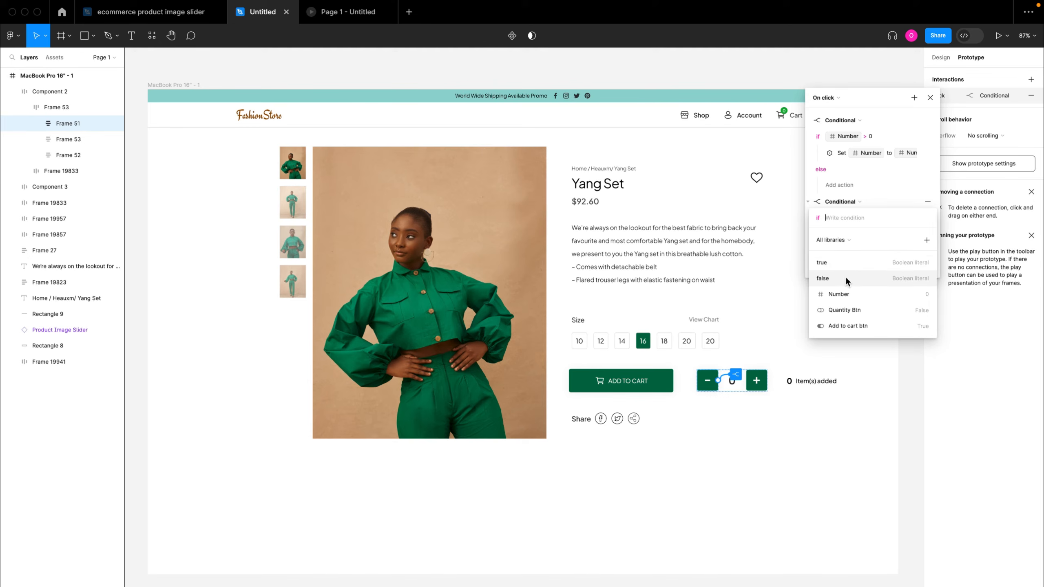
{"action": "left_click", "coordinate": [845, 294]}
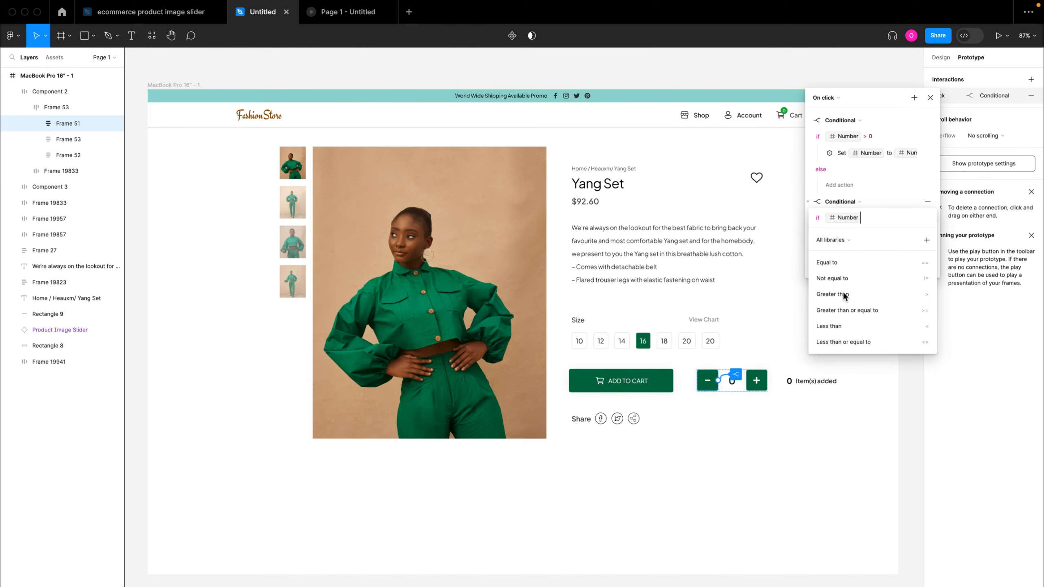
{"action": "left_click", "coordinate": [852, 263]}
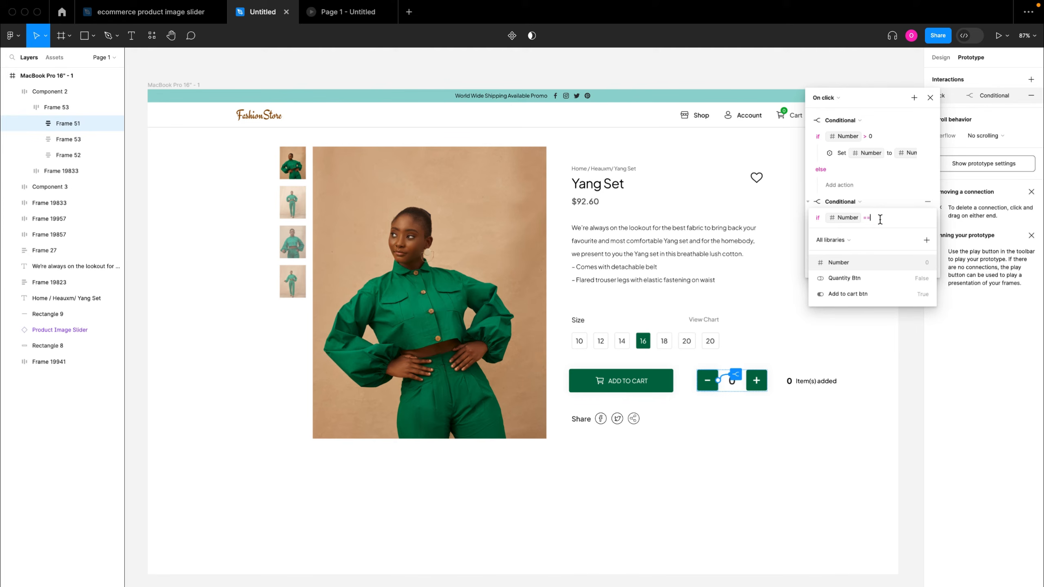
{"action": "type", "text": "0"}
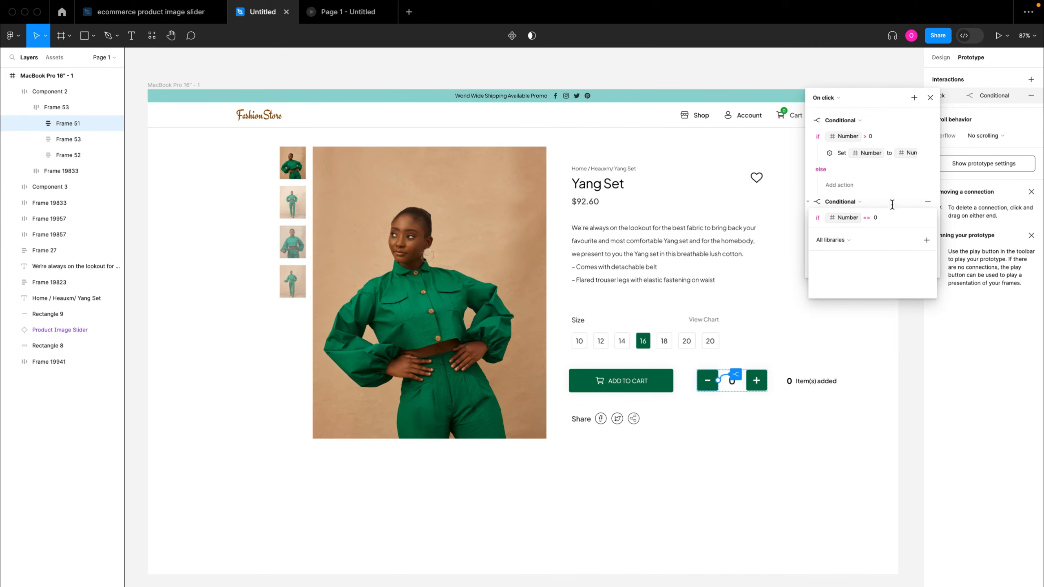
{"action": "key", "text": "Return"}
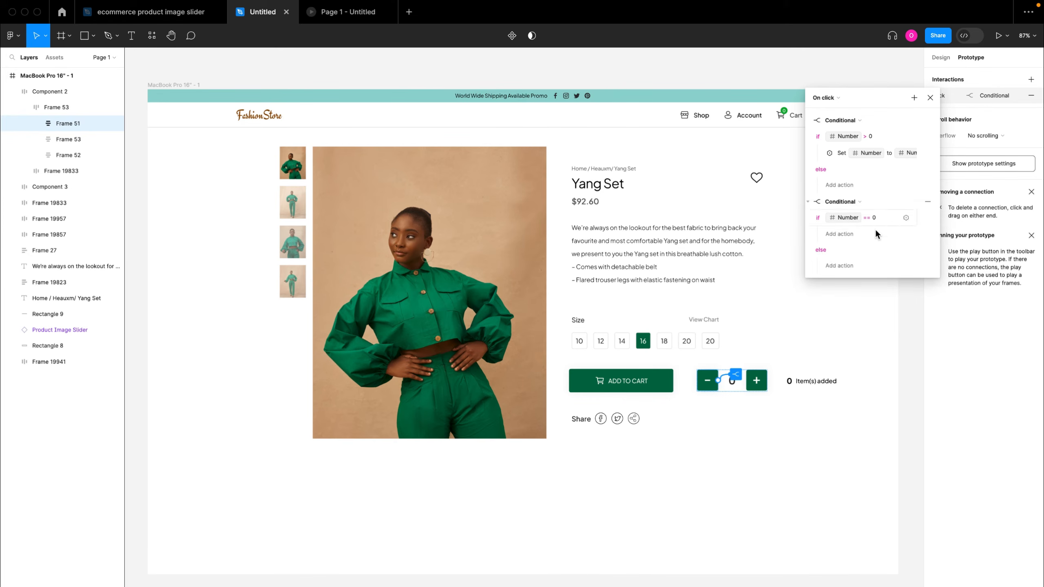
Add a Set variable action under the minus button's Number == 0 condition that sets Add to cart btn to true.
{"action": "left_click", "coordinate": [846, 234]}
{"action": "left_click", "coordinate": [846, 287]}
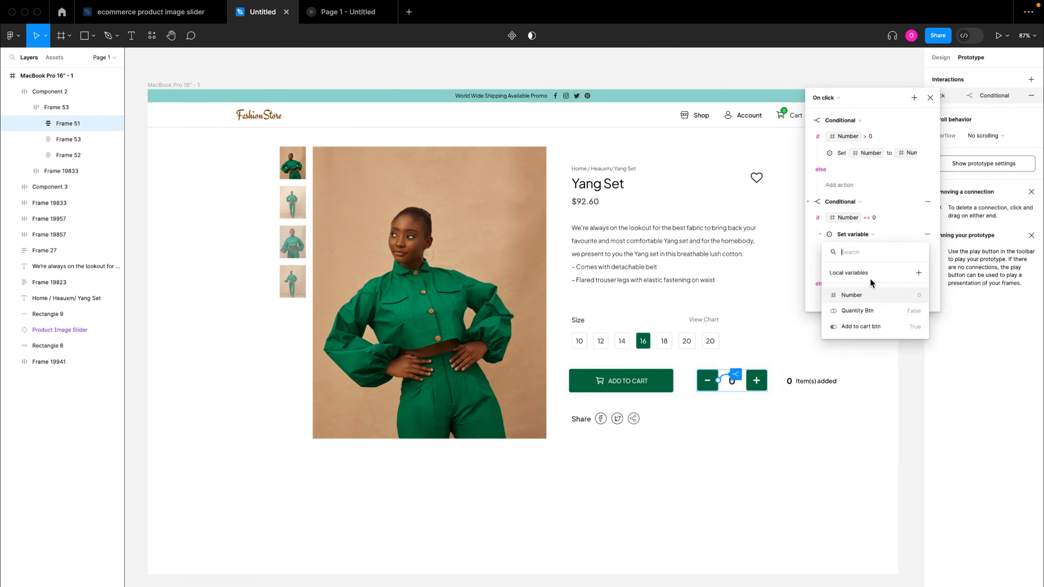
{"action": "left_click", "coordinate": [868, 328]}
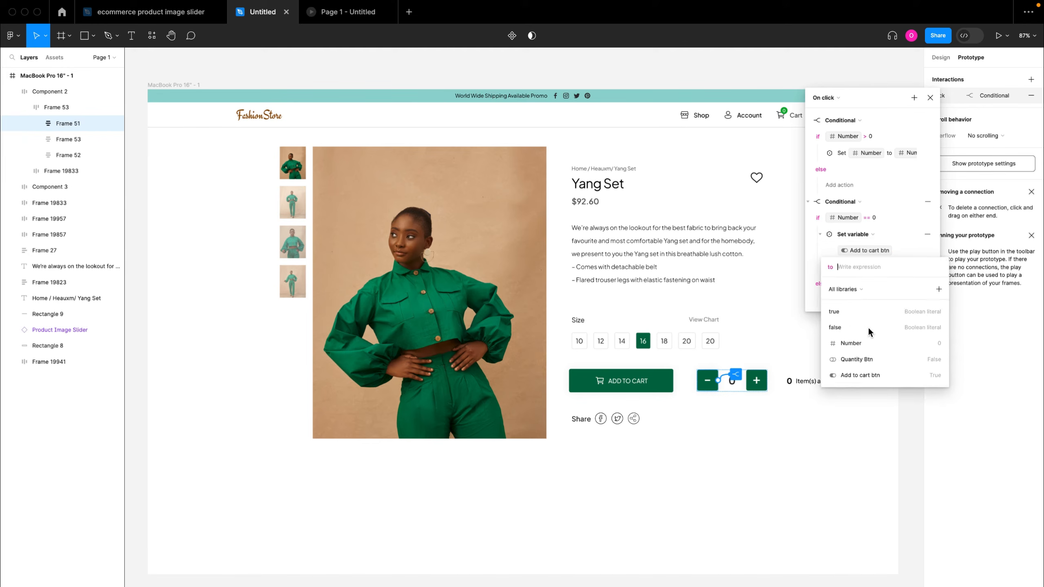
{"action": "left_click", "coordinate": [852, 313]}
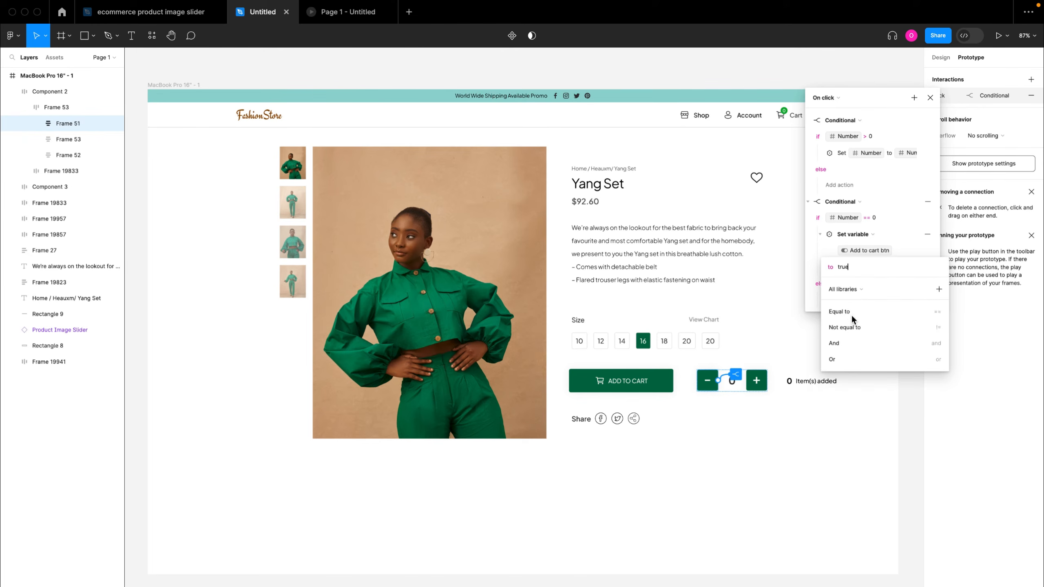
{"action": "left_click", "coordinate": [814, 251]}
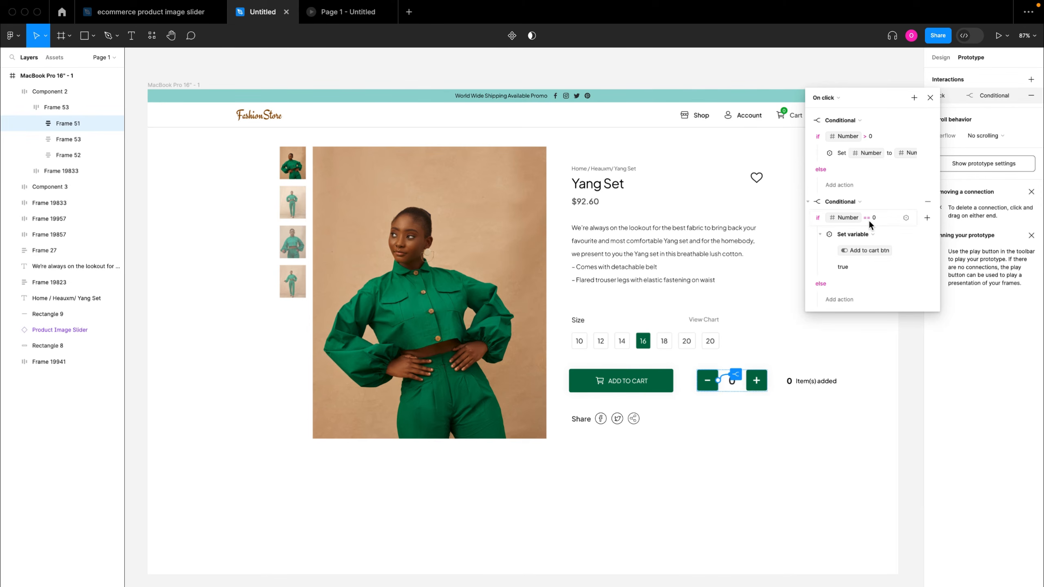
{"action": "left_click", "coordinate": [930, 99]}
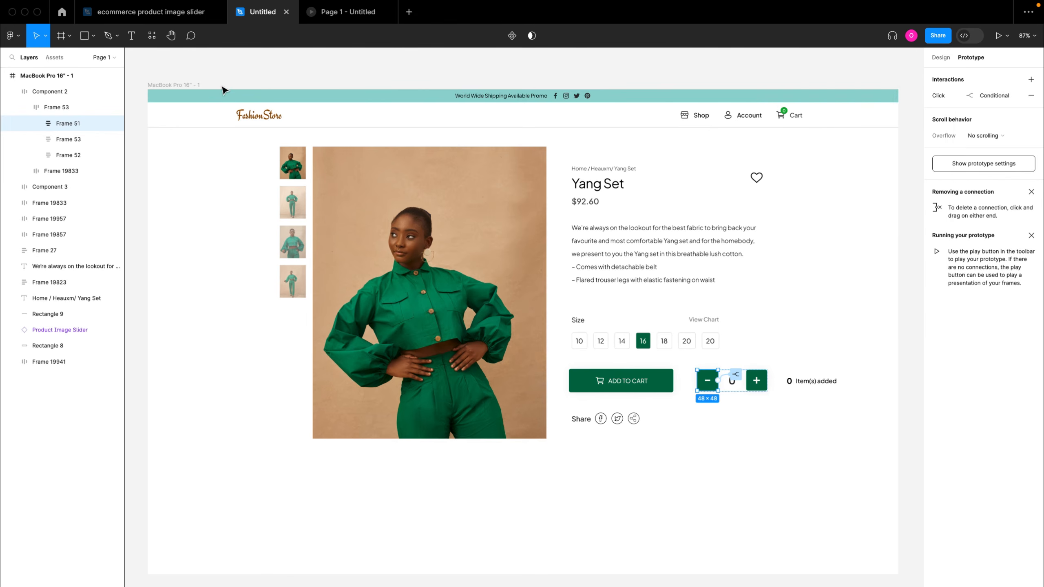
Preview the MacBook Pro 16" - 1 frame to check the button and counter visibility, and close the preview.
{"action": "left_click", "coordinate": [191, 87]}
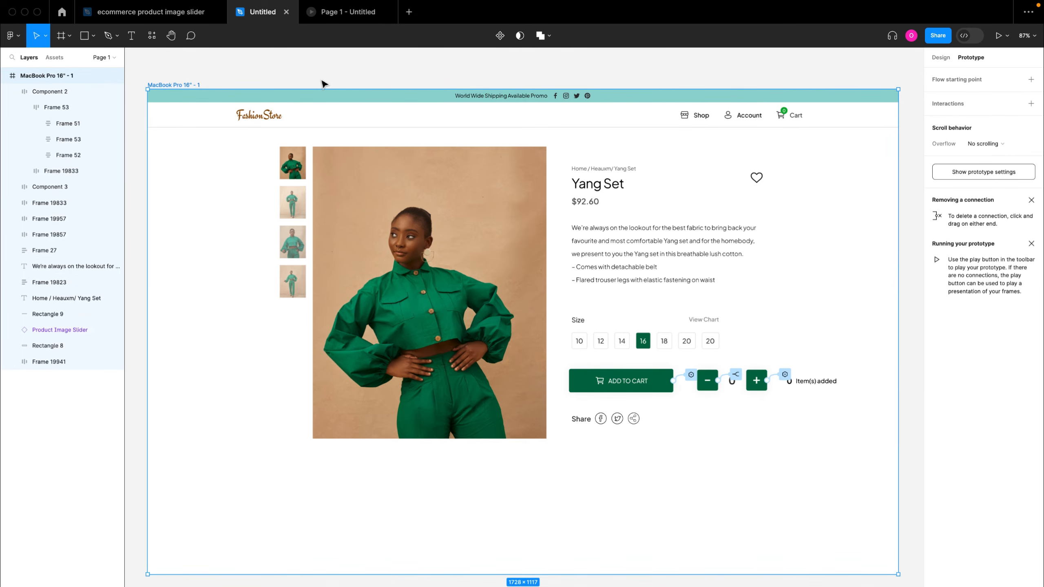
{"action": "key", "text": "shift+space"}
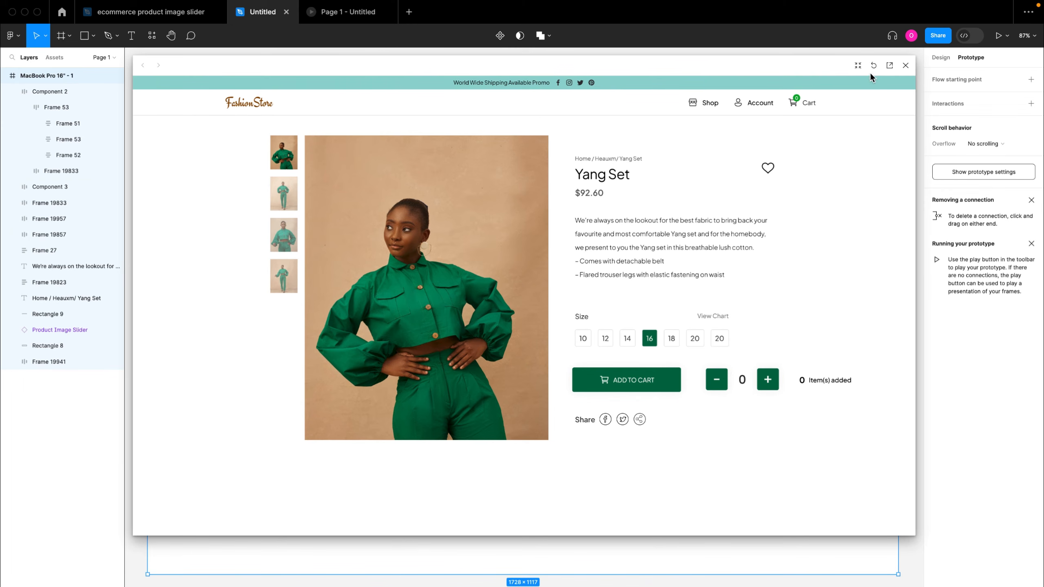
{"action": "left_click", "coordinate": [906, 66]}
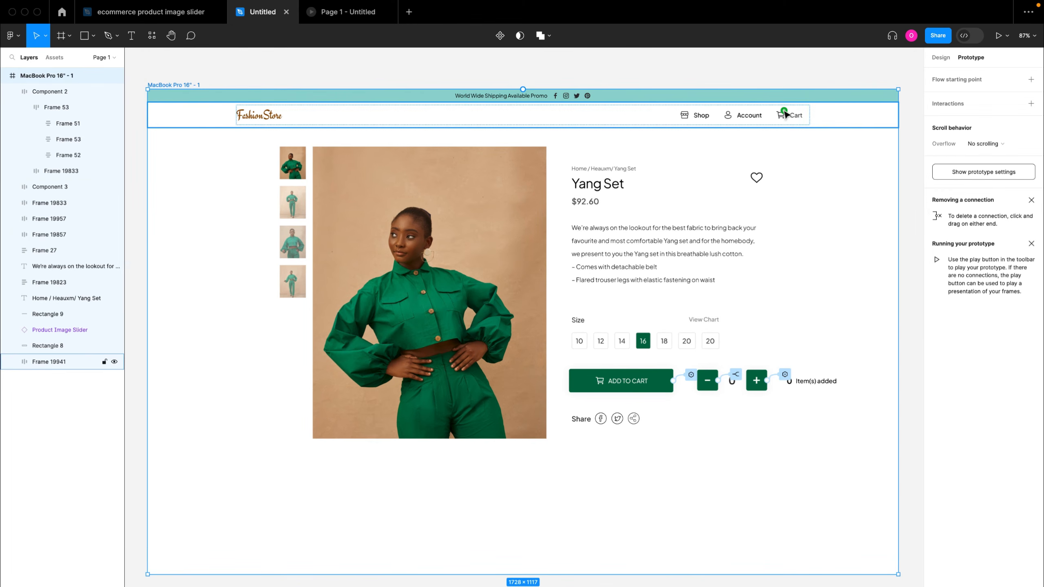
Bind the layer visibility of the Component 2 quantity counter to the Quantity Btn variable.
{"action": "left_click", "coordinate": [736, 85]}
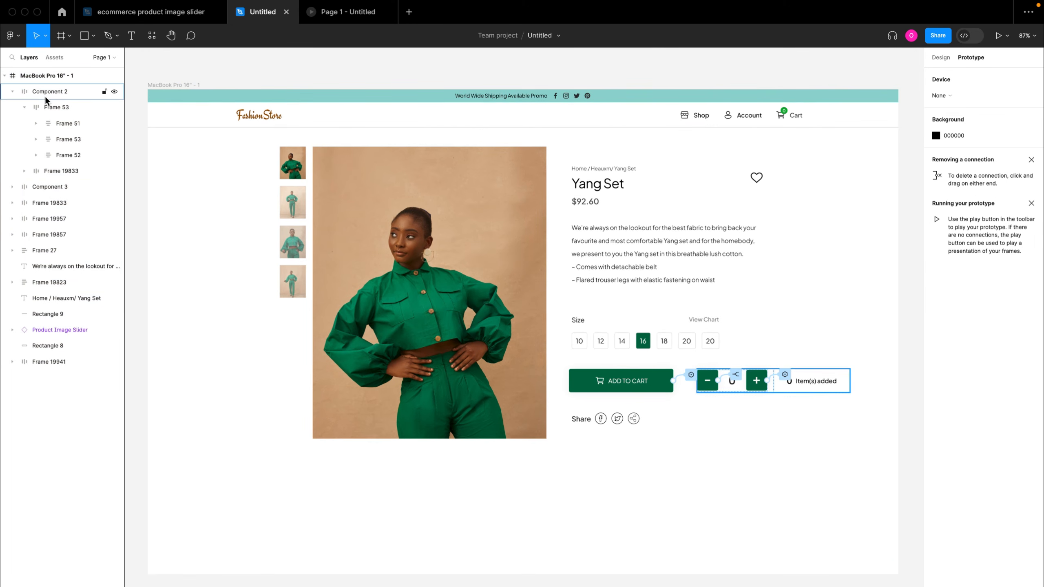
{"action": "left_click", "coordinate": [13, 92]}
{"action": "left_click", "coordinate": [62, 96]}
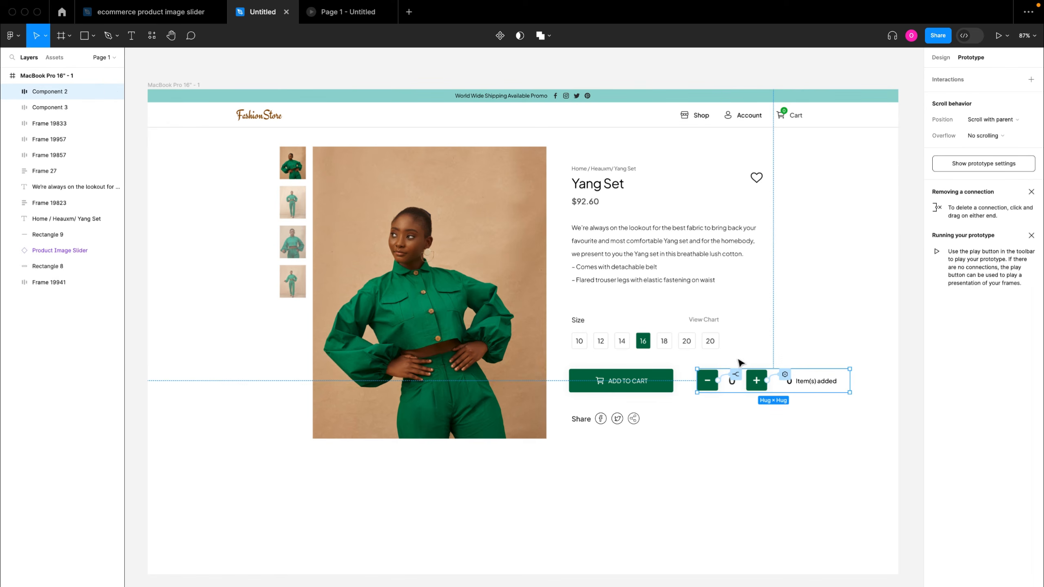
{"action": "left_click", "coordinate": [940, 58]}
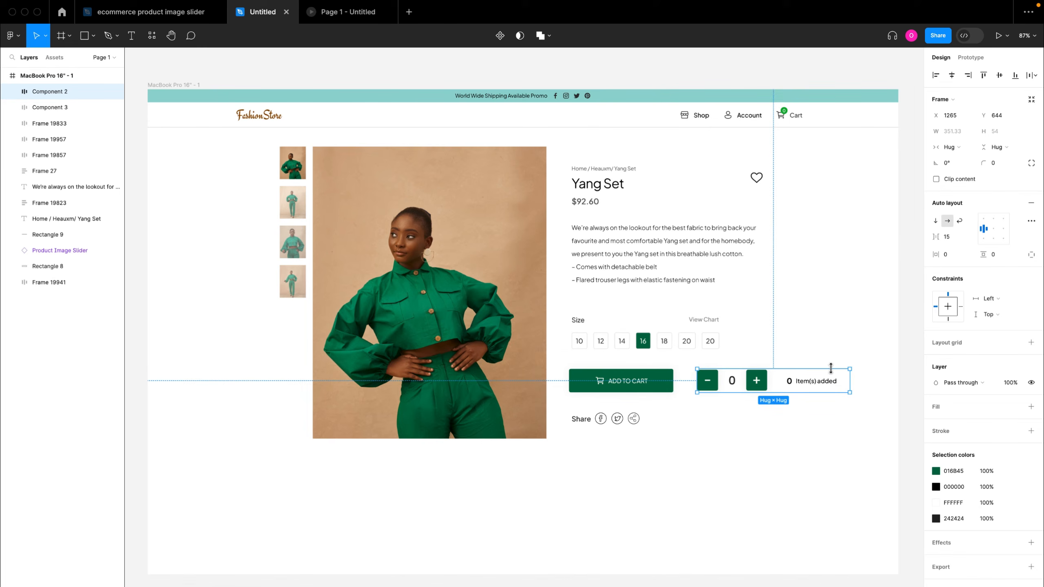
{"action": "mouse_move", "coordinate": [111, 94]}
{"action": "left_click", "coordinate": [52, 107]}
{"action": "left_click", "coordinate": [57, 91]}
{"action": "left_click", "coordinate": [1031, 383]}
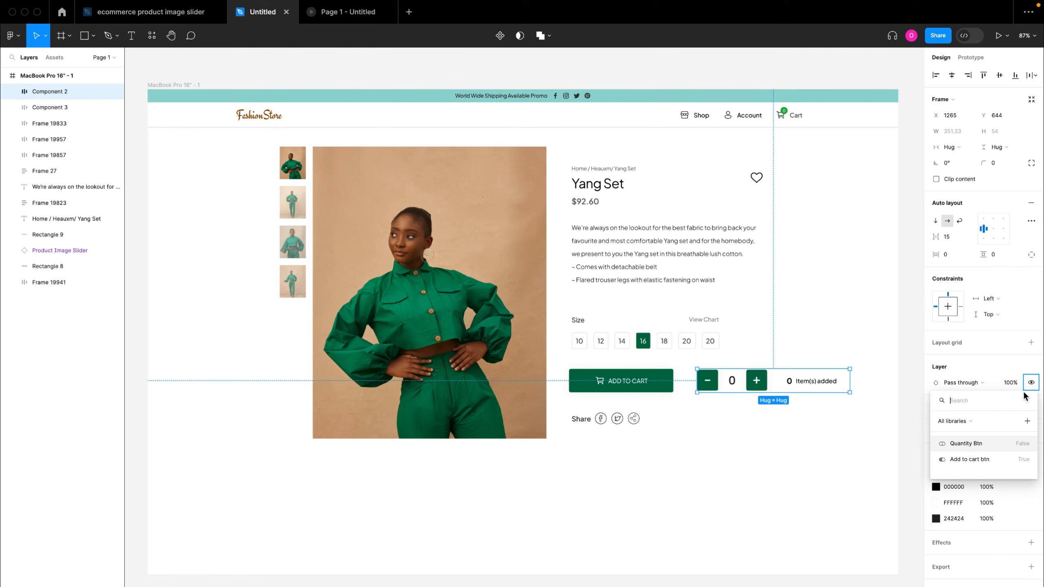
{"action": "left_click", "coordinate": [960, 445]}
{"action": "left_click", "coordinate": [671, 424]}
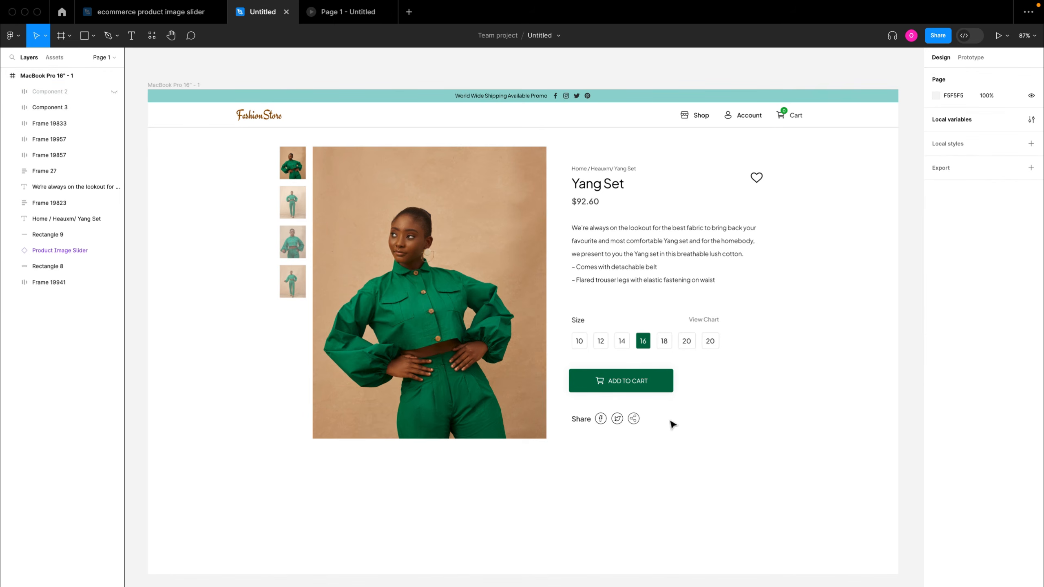
Preview the MacBook Pro 16" - 1 frame, test ADD TO CART, raise the quantity, lower it to zero, and close the preview.
{"action": "left_click", "coordinate": [191, 86]}
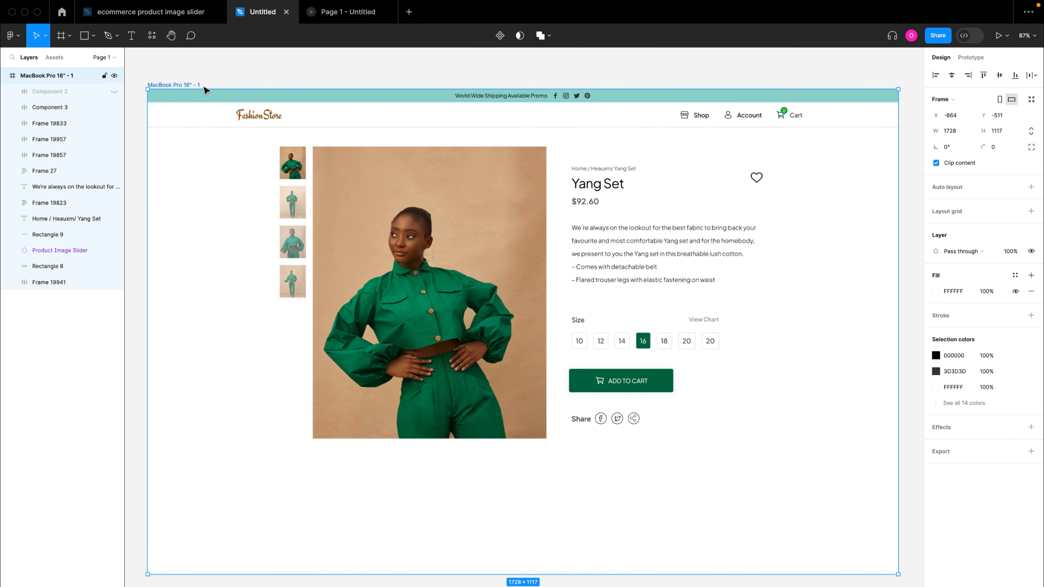
{"action": "key", "text": "shift+space"}
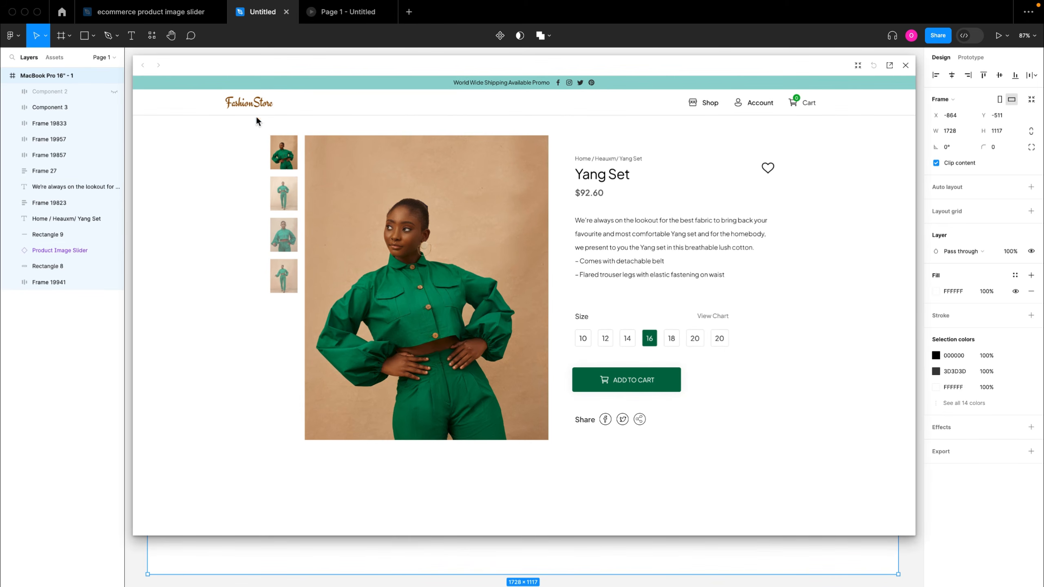
{"action": "left_click", "coordinate": [635, 383]}
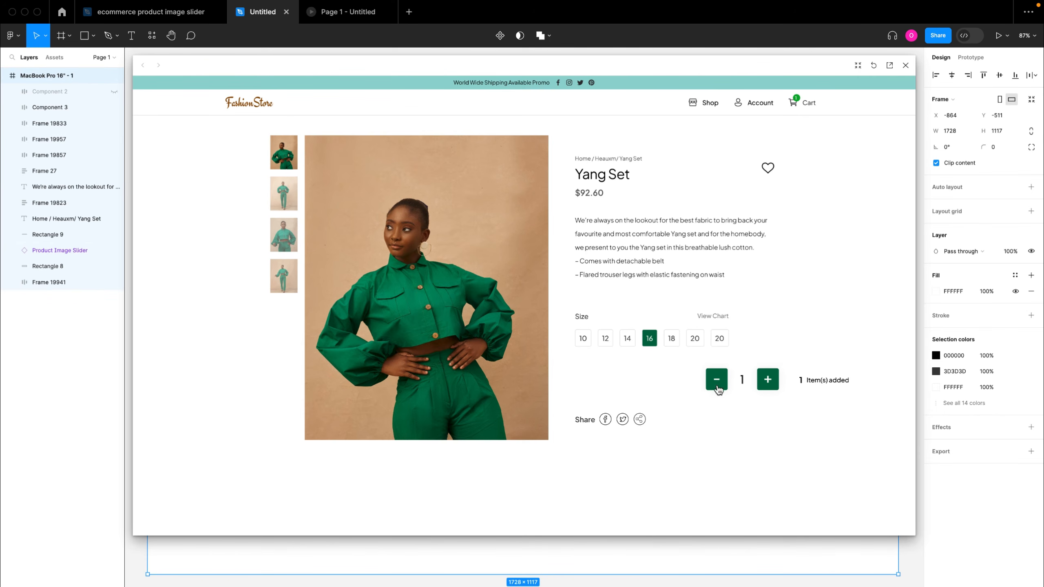
{"action": "left_click", "coordinate": [768, 380]}
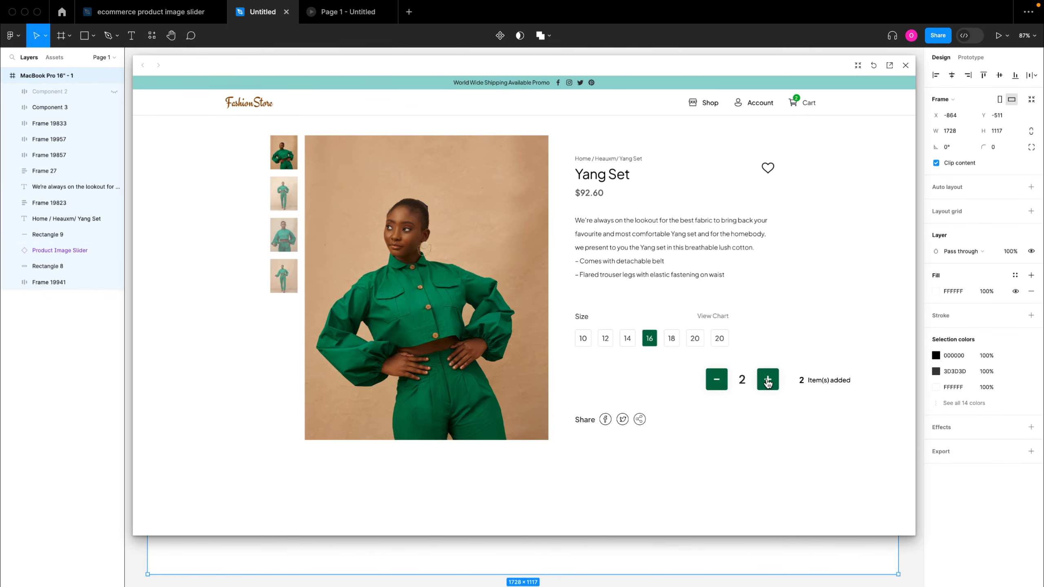
{"action": "left_click", "coordinate": [724, 386]}
{"action": "left_click", "coordinate": [724, 385]}
{"action": "left_click", "coordinate": [724, 386]}
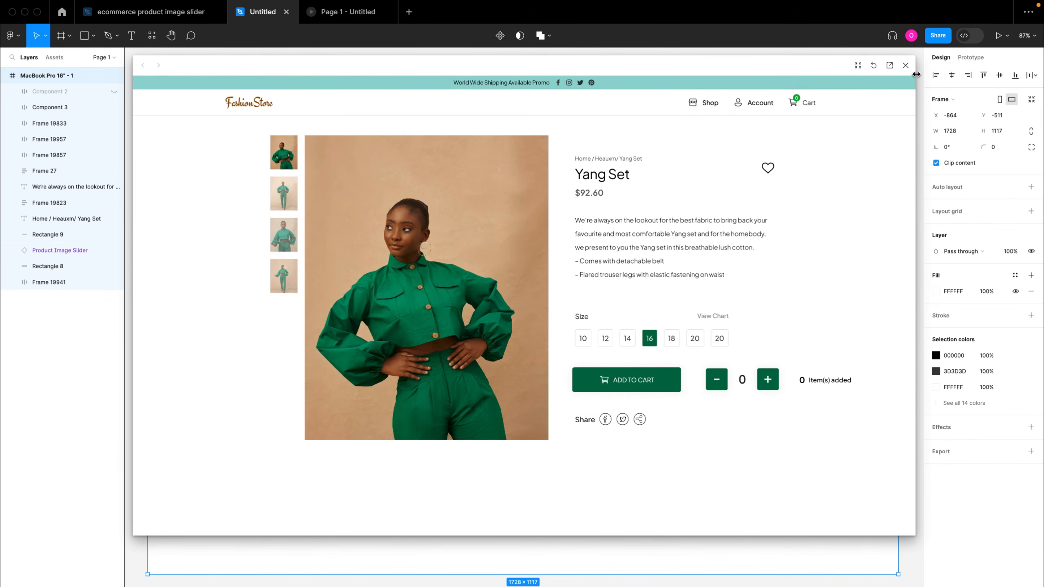
{"action": "left_click", "coordinate": [906, 66]}
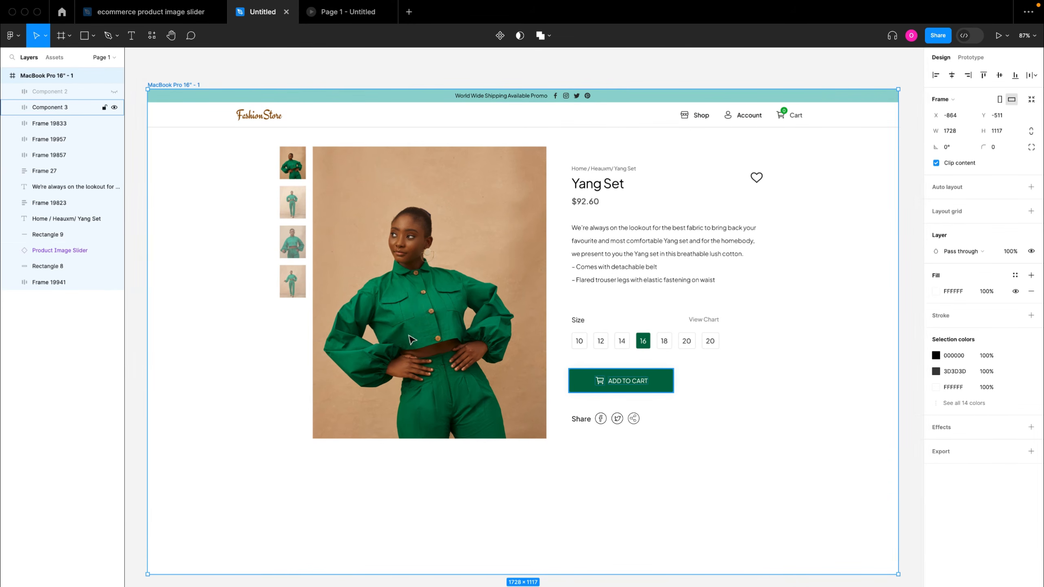
Unhide Component 2 and add a Set variable action under its minus button's Number == 0 condition that sets Quantity Btn to false.
{"action": "left_click", "coordinate": [114, 91]}
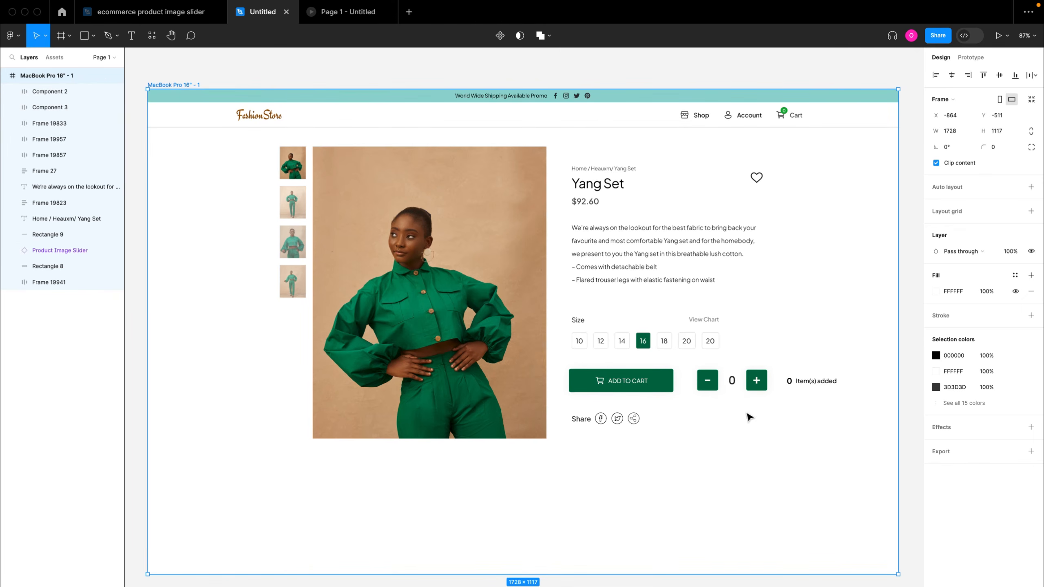
{"action": "double_click", "coordinate": [709, 382]}
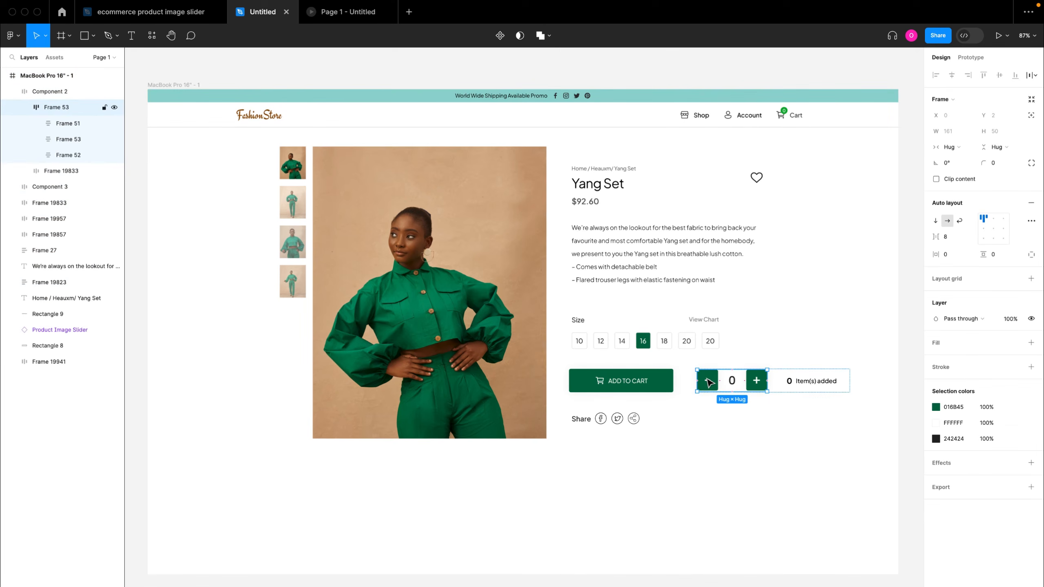
{"action": "left_click", "coordinate": [708, 382]}
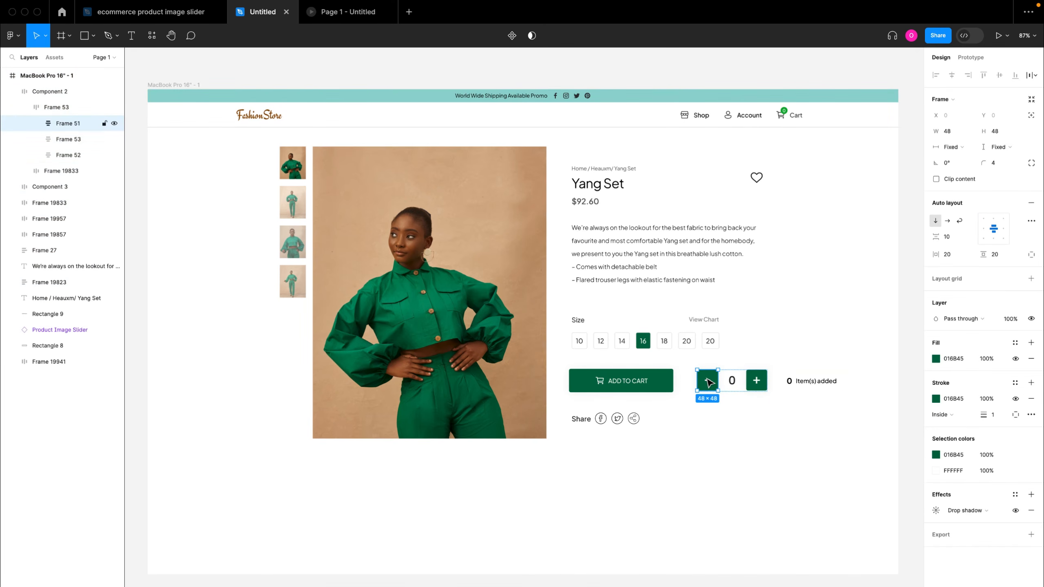
{"action": "left_click", "coordinate": [970, 57]}
{"action": "left_click", "coordinate": [990, 95]}
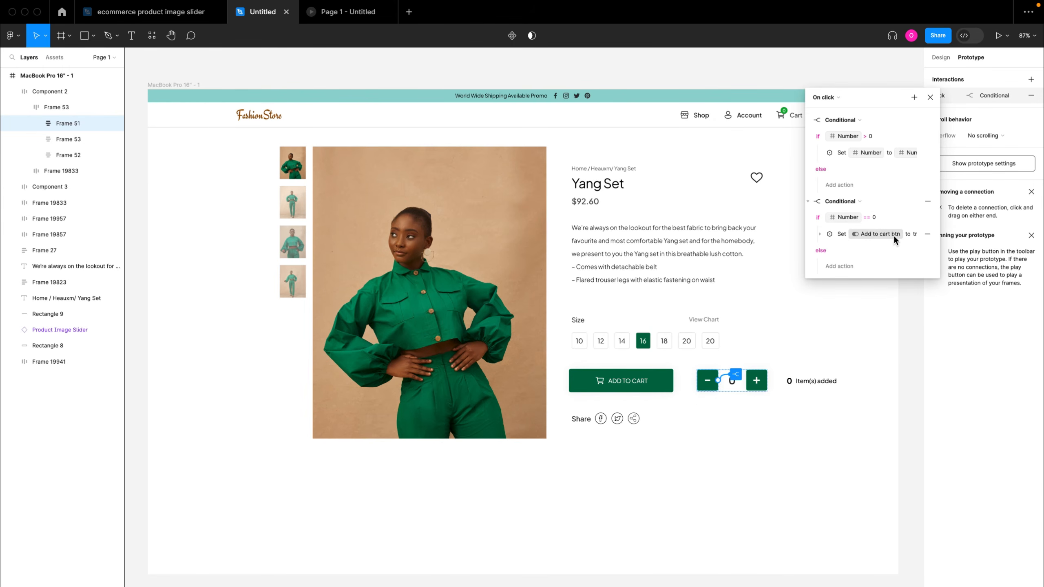
{"action": "left_click", "coordinate": [927, 218]}
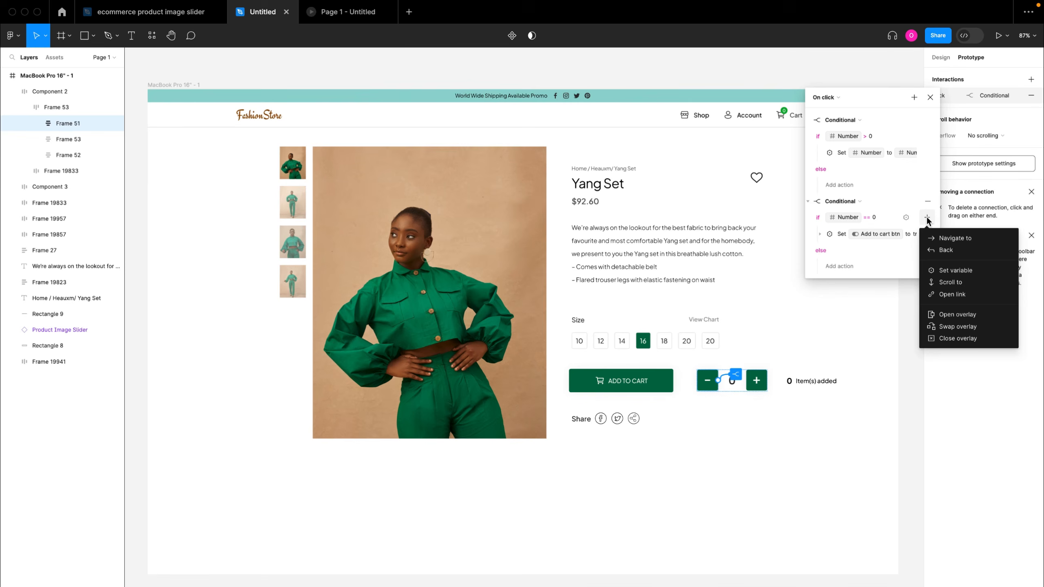
{"action": "left_click", "coordinate": [951, 271]}
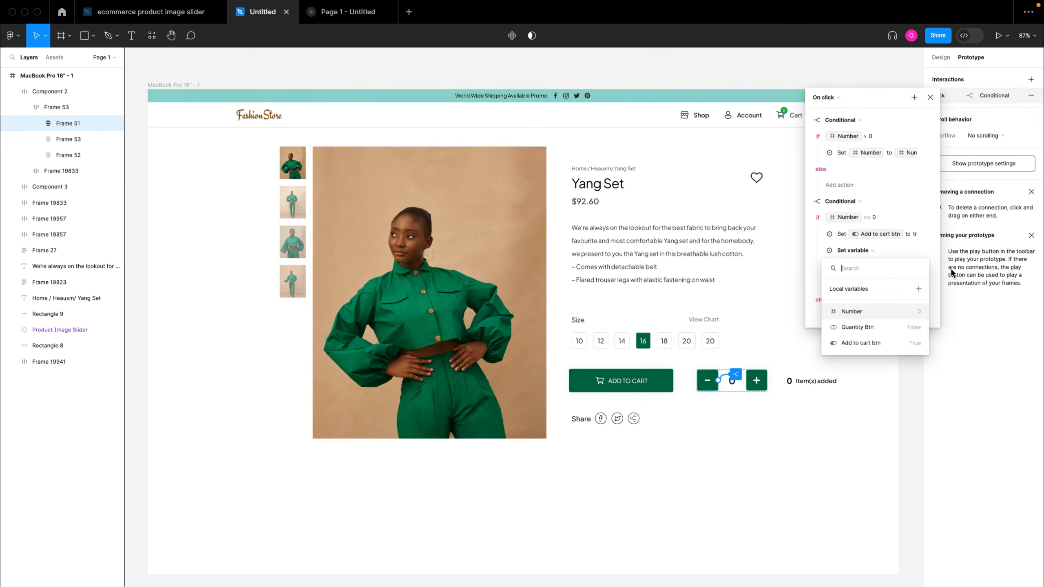
{"action": "left_click", "coordinate": [849, 328]}
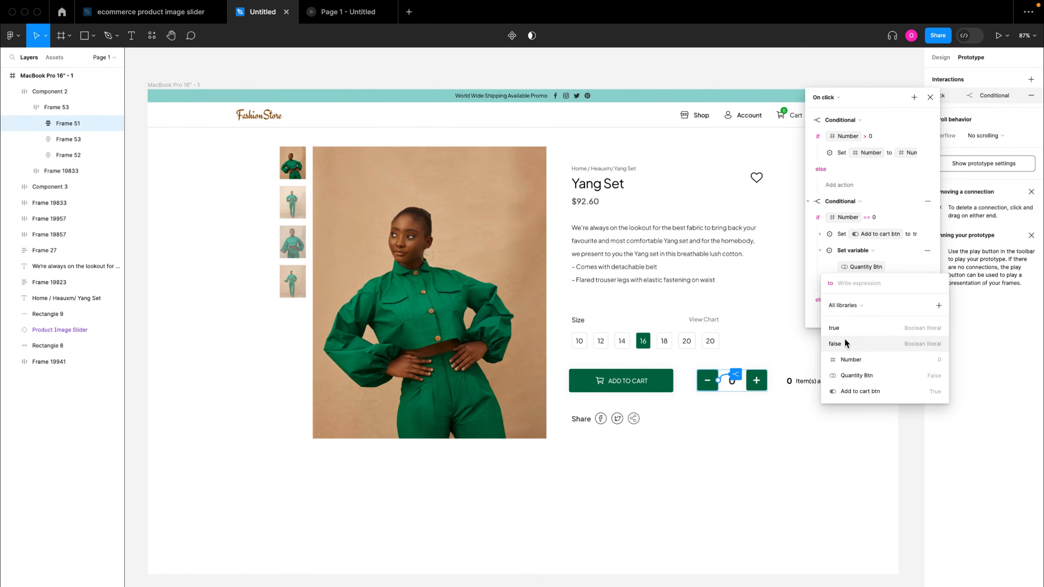
{"action": "left_click", "coordinate": [834, 344]}
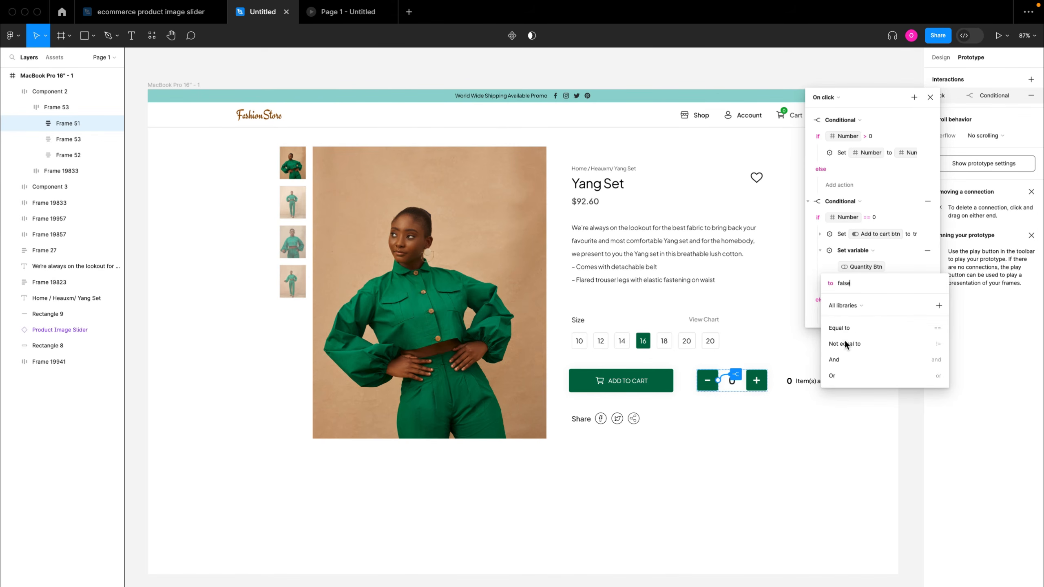
{"action": "left_click", "coordinate": [811, 269]}
{"action": "left_click", "coordinate": [820, 252]}
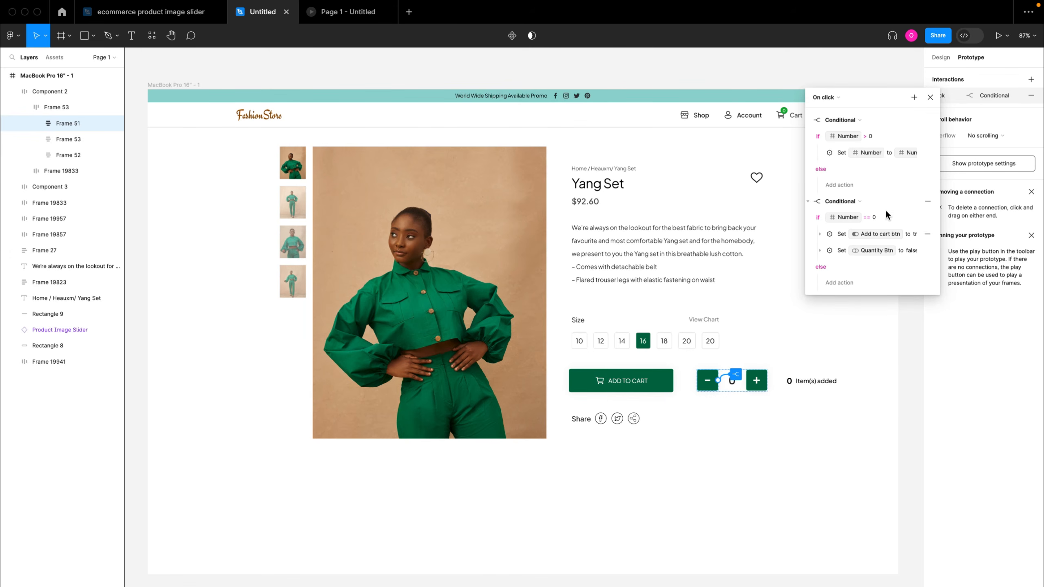
{"action": "left_click", "coordinate": [929, 97]}
Reapply the Quantity Btn variable to the layer visibility of Component 2.
{"action": "left_click", "coordinate": [192, 86]}
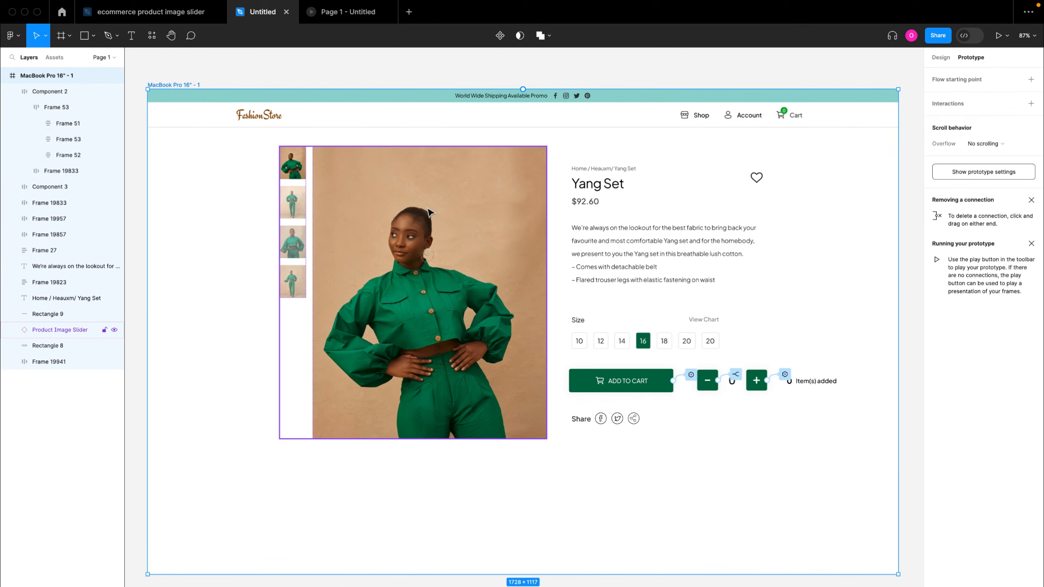
{"action": "left_click", "coordinate": [12, 92]}
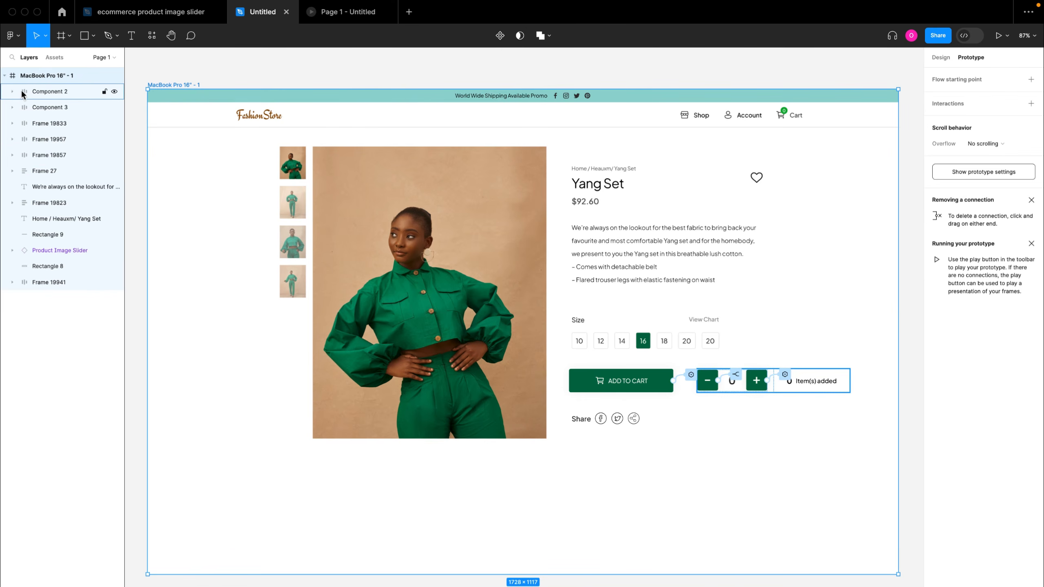
{"action": "left_click", "coordinate": [816, 385]}
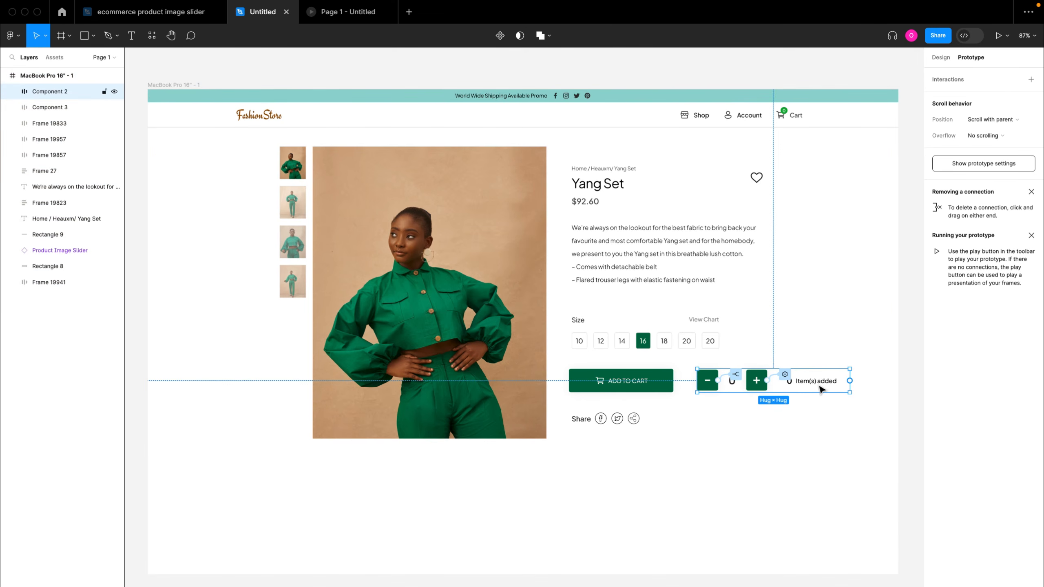
{"action": "left_click", "coordinate": [942, 58]}
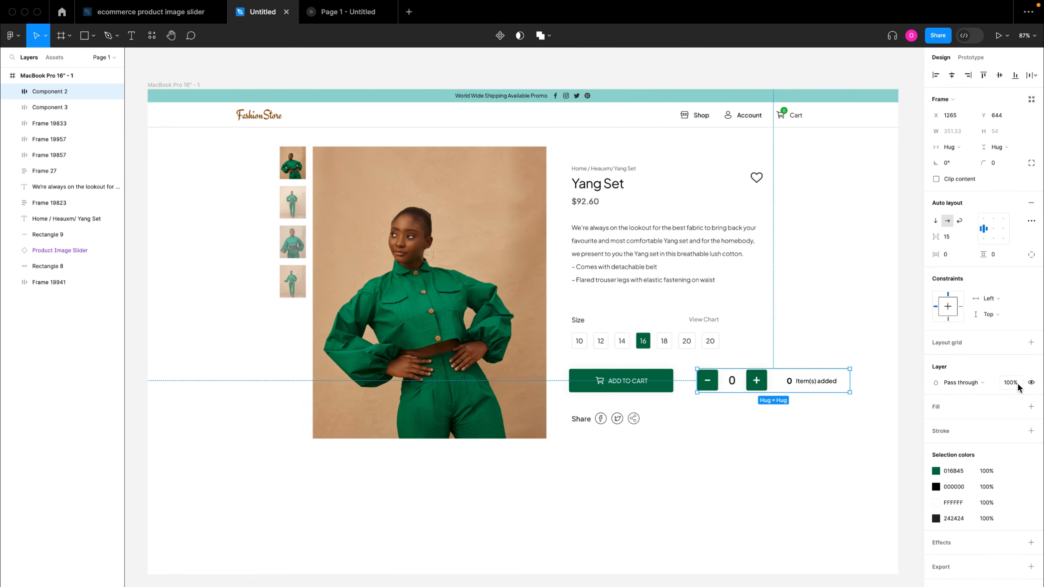
{"action": "left_click", "coordinate": [1031, 383]}
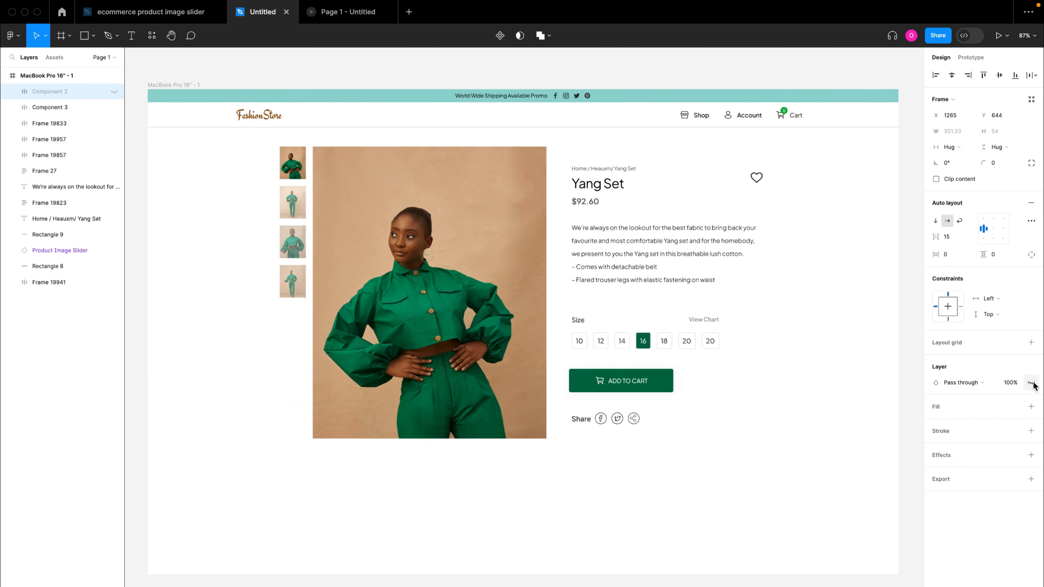
{"action": "left_click", "coordinate": [1032, 384]}
{"action": "left_click", "coordinate": [1031, 383]}
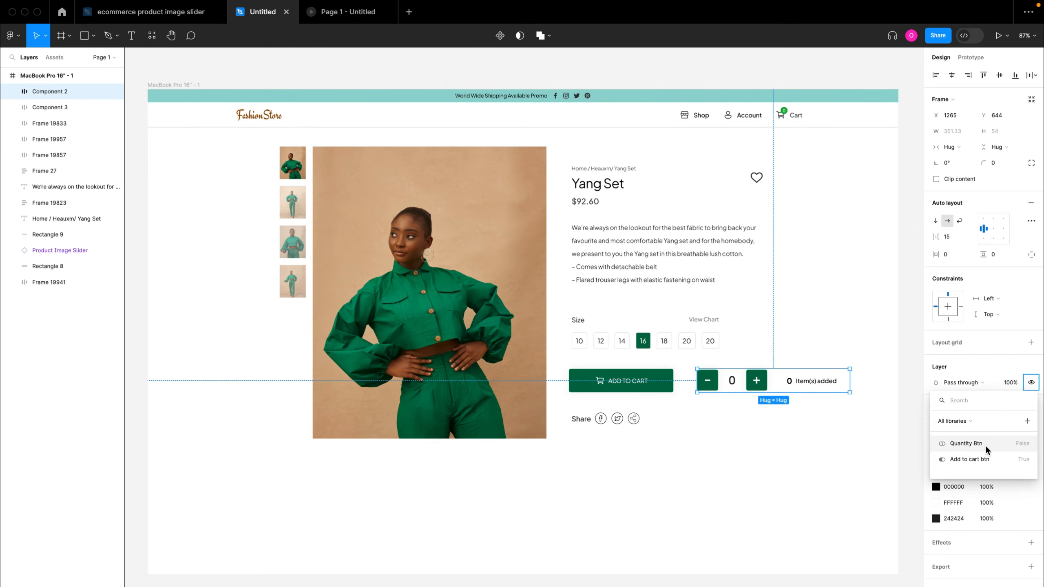
{"action": "left_click", "coordinate": [959, 444]}
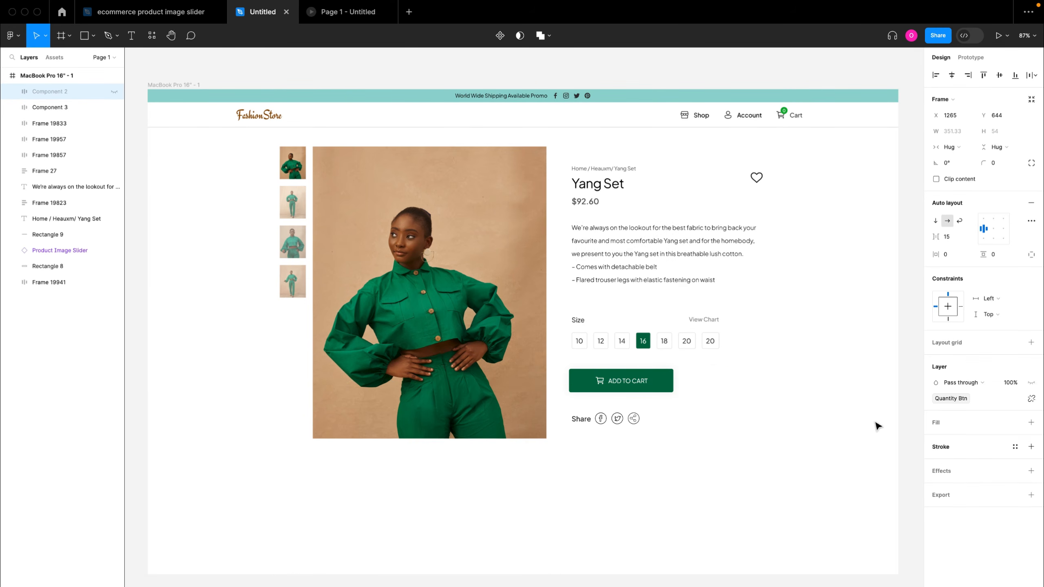
Preview the MacBook Pro 16" - 1 frame, add the product to the cart, raise its quantity to 4, and reduce it to zero.
{"action": "left_click", "coordinate": [668, 388]}
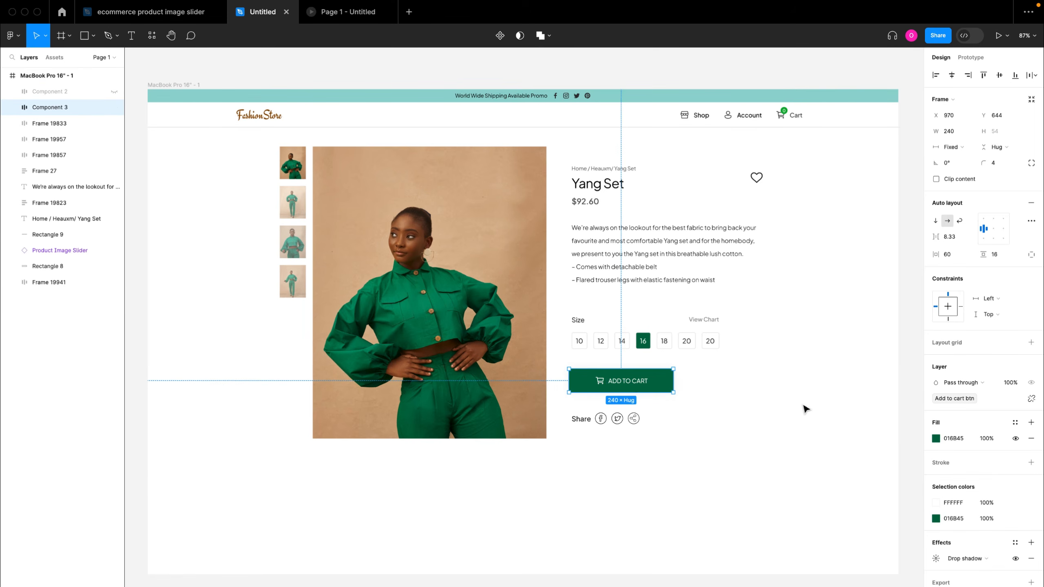
{"action": "left_click", "coordinate": [694, 432]}
{"action": "left_click", "coordinate": [183, 86]}
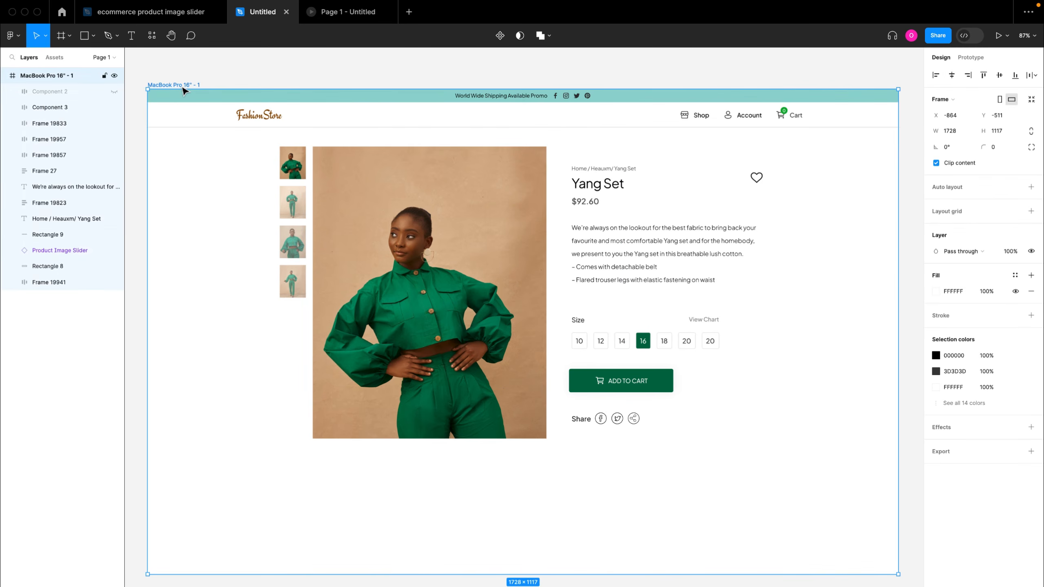
{"action": "key", "text": "shift+space"}
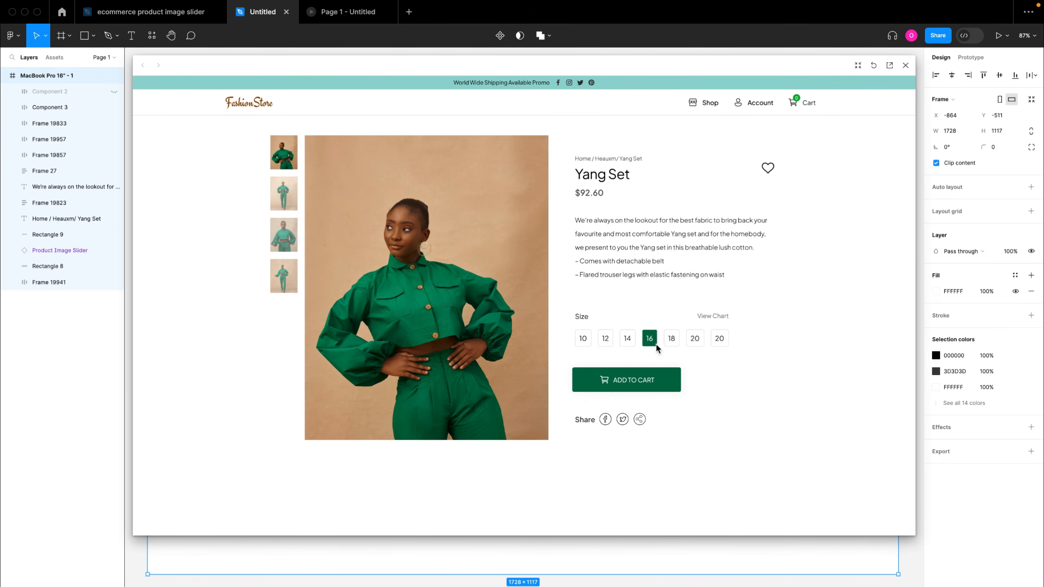
{"action": "left_click", "coordinate": [645, 386]}
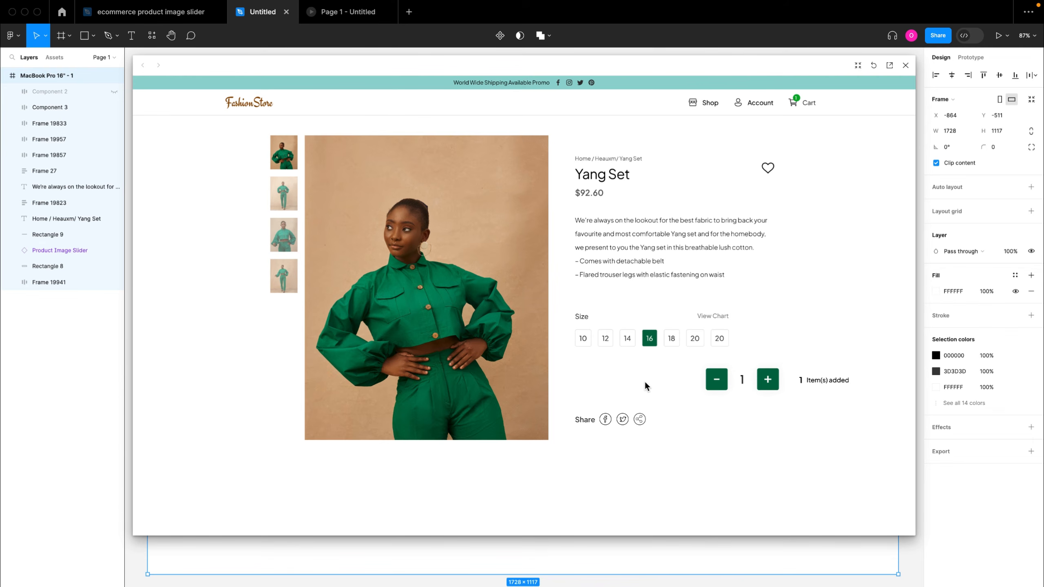
{"action": "left_click", "coordinate": [766, 382]}
{"action": "left_click", "coordinate": [766, 384]}
{"action": "left_click", "coordinate": [765, 386]}
{"action": "left_click", "coordinate": [716, 385]}
{"action": "left_click", "coordinate": [716, 385]}
{"action": "left_click", "coordinate": [716, 386]}
{"action": "left_click", "coordinate": [716, 386]}
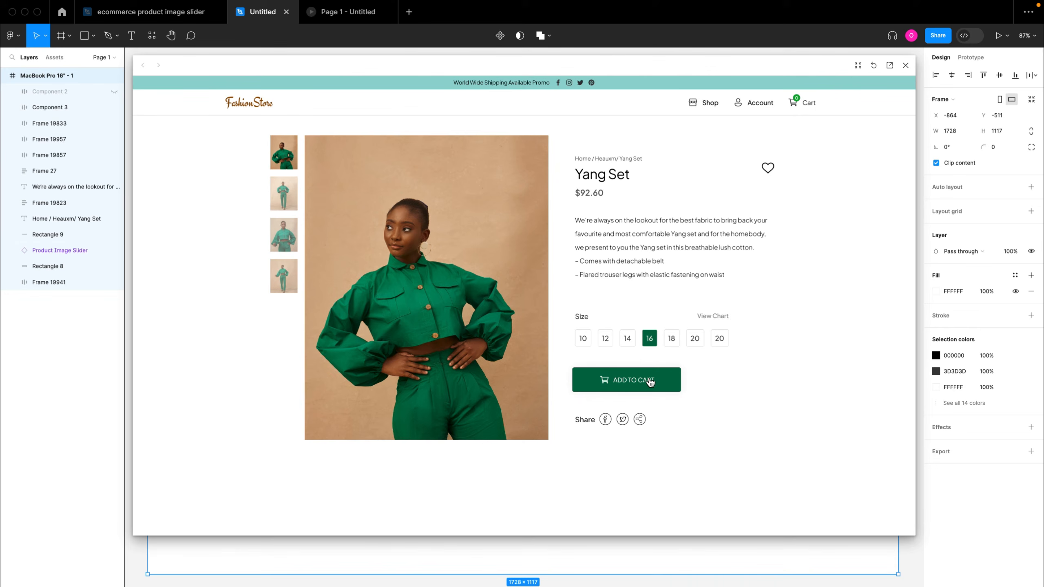
Repeat the add-to-cart test, raising the quantity to 6 and reducing it to zero, add the item once more, and close the preview.
{"action": "left_click", "coordinate": [632, 380]}
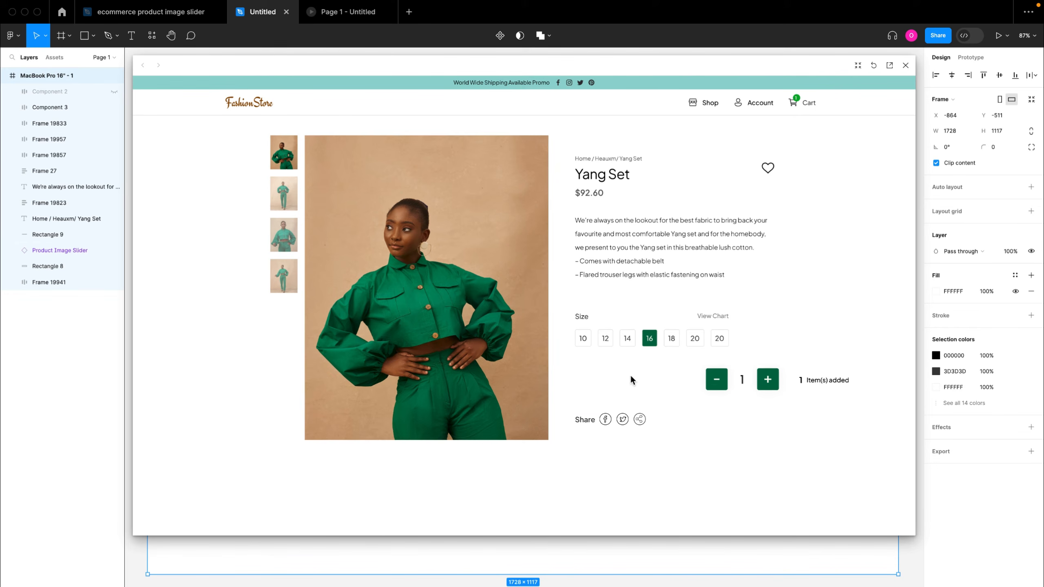
{"action": "left_click", "coordinate": [763, 379]}
{"action": "left_click", "coordinate": [762, 379]}
{"action": "left_click", "coordinate": [762, 379]}
{"action": "left_click", "coordinate": [763, 379]}
{"action": "left_click", "coordinate": [763, 379]}
{"action": "left_click", "coordinate": [725, 383]}
{"action": "left_click", "coordinate": [725, 383]}
{"action": "left_click", "coordinate": [725, 383]}
{"action": "left_click", "coordinate": [725, 383]}
{"action": "left_click", "coordinate": [725, 382]}
{"action": "left_click", "coordinate": [725, 382]}
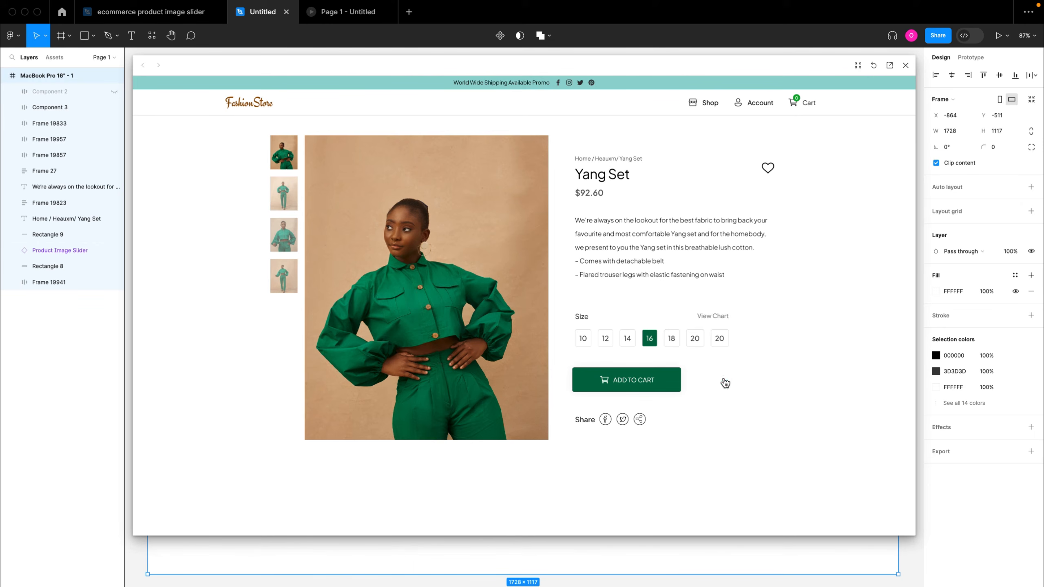
{"action": "left_click", "coordinate": [659, 384]}
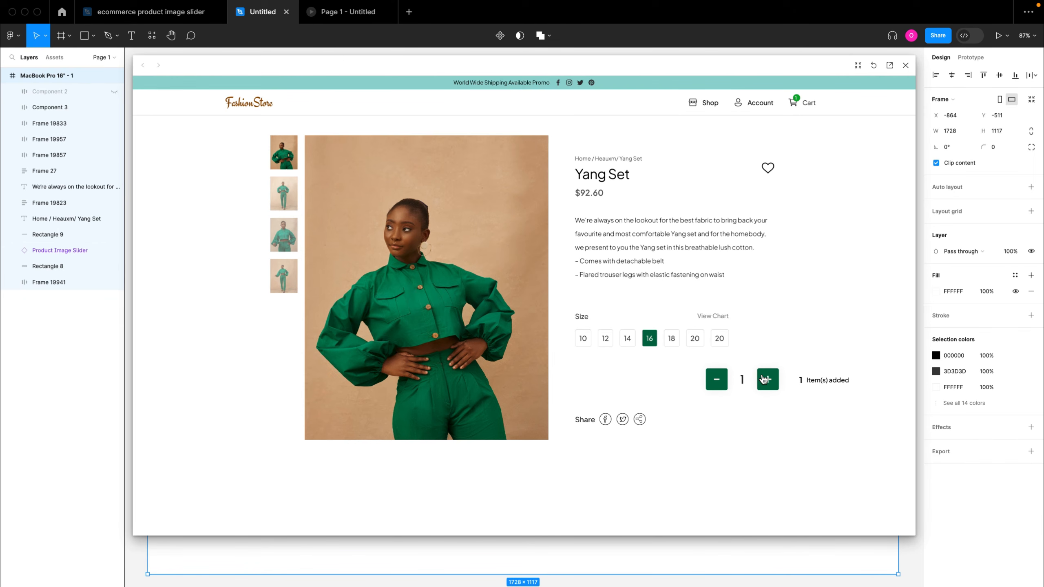
{"action": "left_click", "coordinate": [906, 66]}
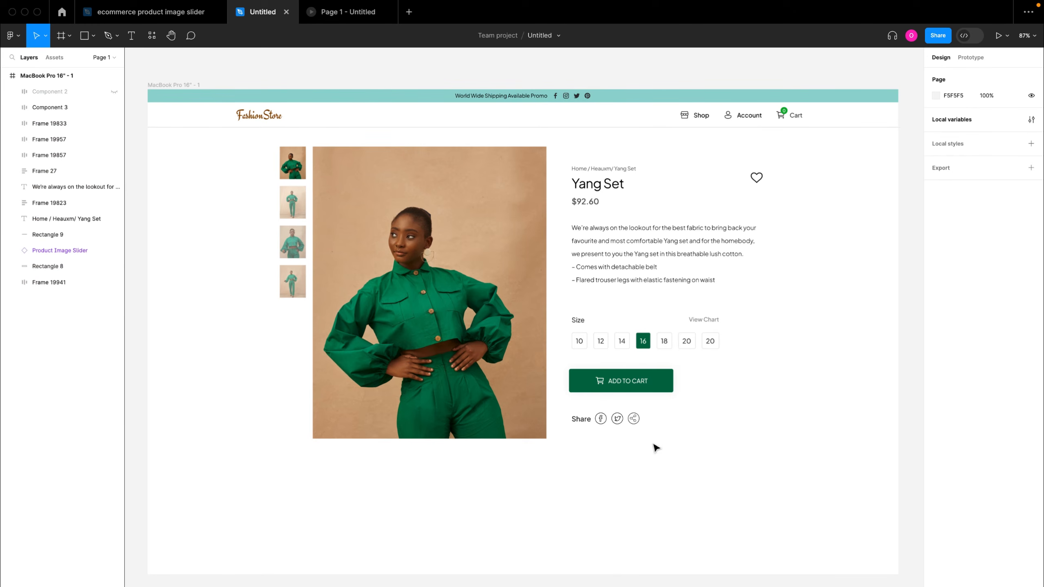
Wrap the ADD TO CART button (Component 3) and the hidden quantity counter (Component 2) together in an auto layout frame.
{"action": "left_click", "coordinate": [625, 393]}
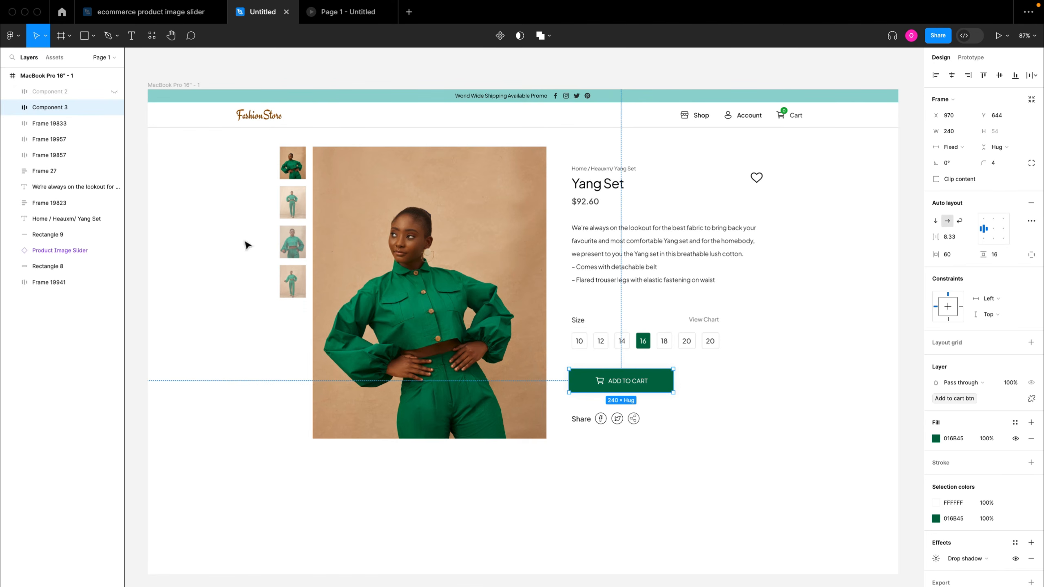
{"action": "left_click", "coordinate": [47, 91], "text": "shift"}
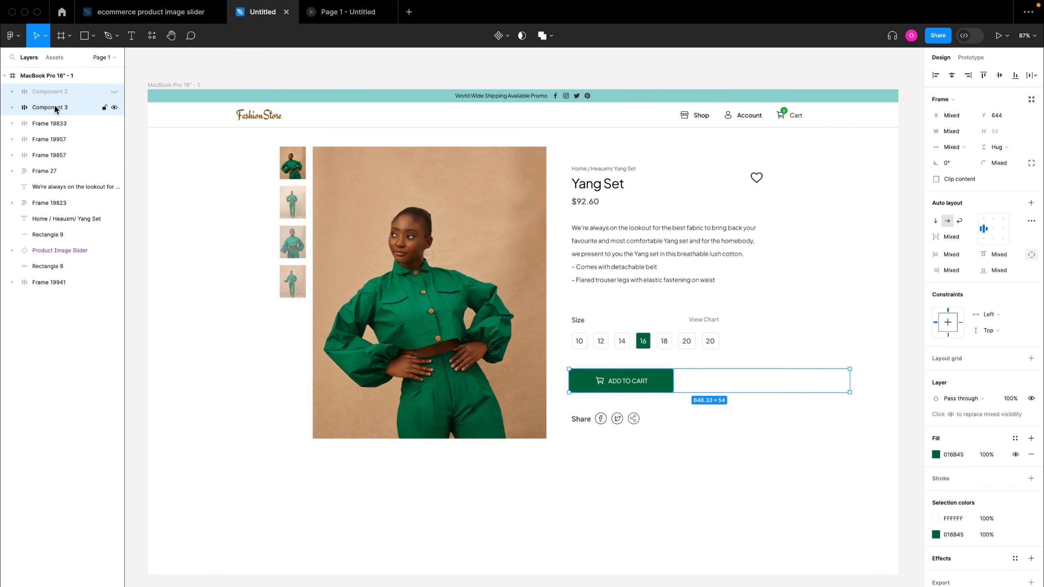
{"action": "key", "text": "shift+a"}
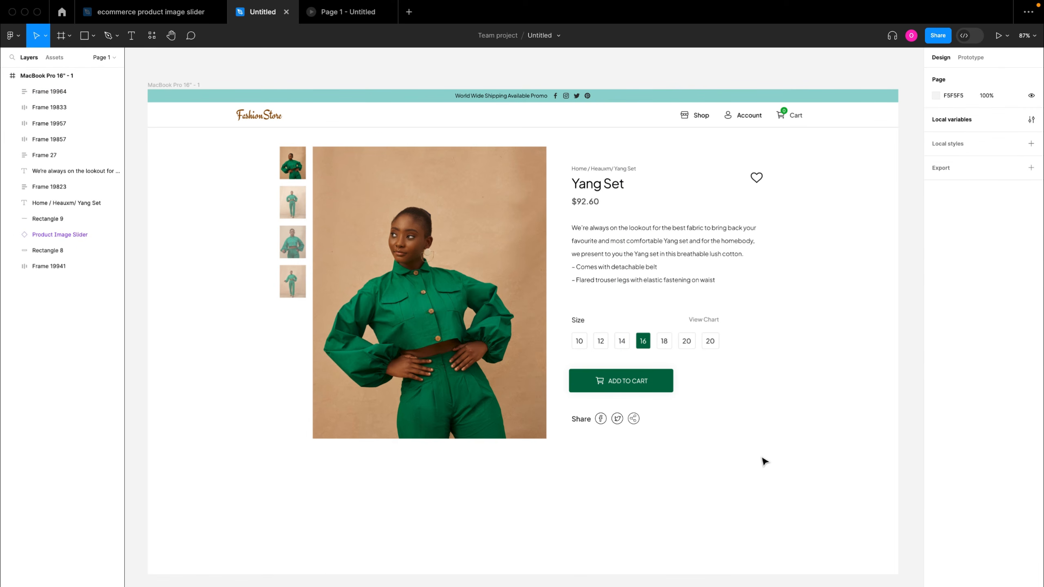
Preview the MacBook Pro 16" - 1 frame and test the counter's position by adding to cart, changing the quantity, and reducing it to zero.
{"action": "left_click", "coordinate": [168, 87]}
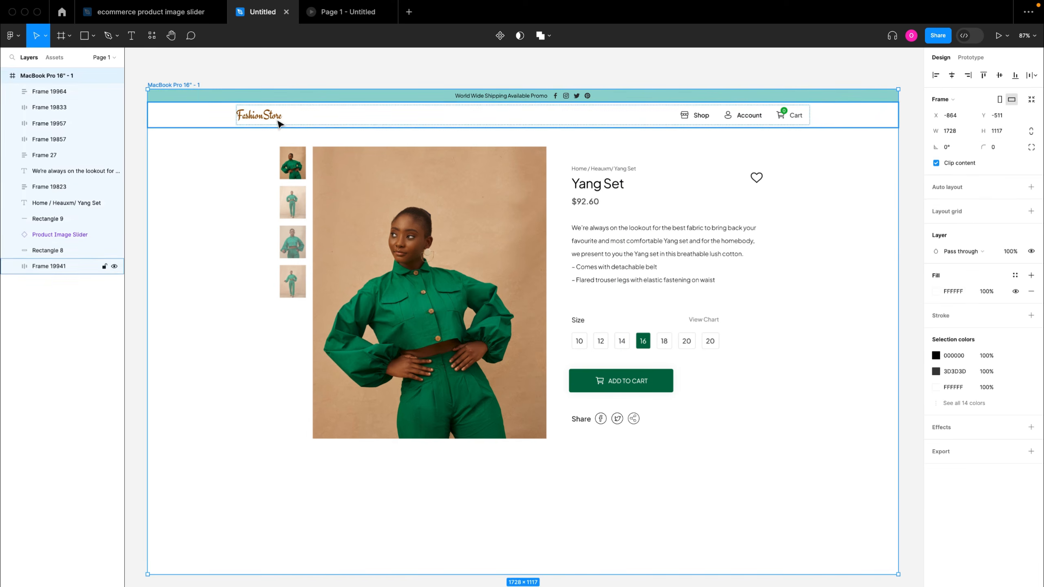
{"action": "key", "text": "shift+space"}
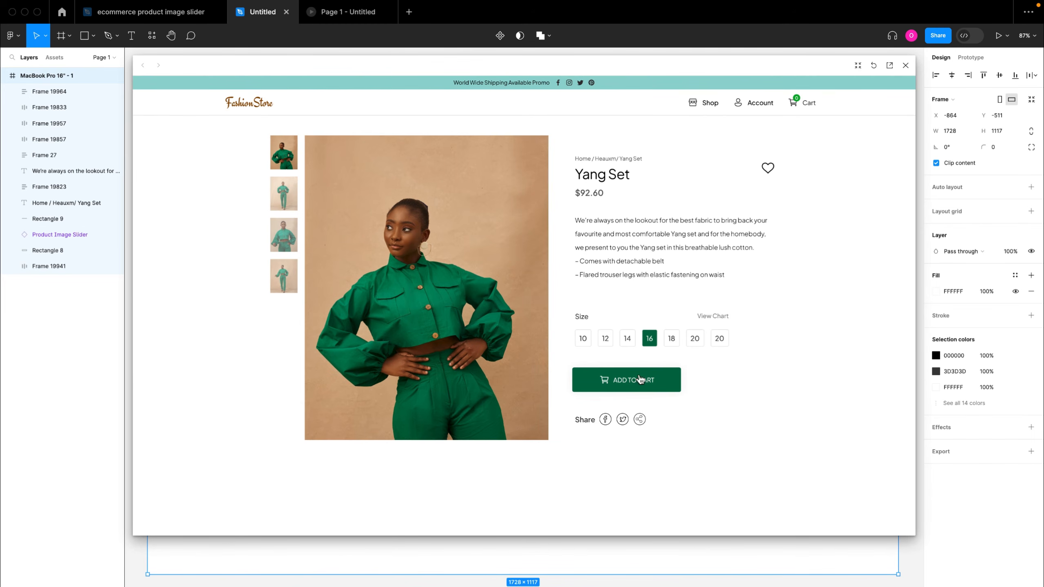
{"action": "left_click", "coordinate": [640, 382]}
{"action": "left_click", "coordinate": [639, 381]}
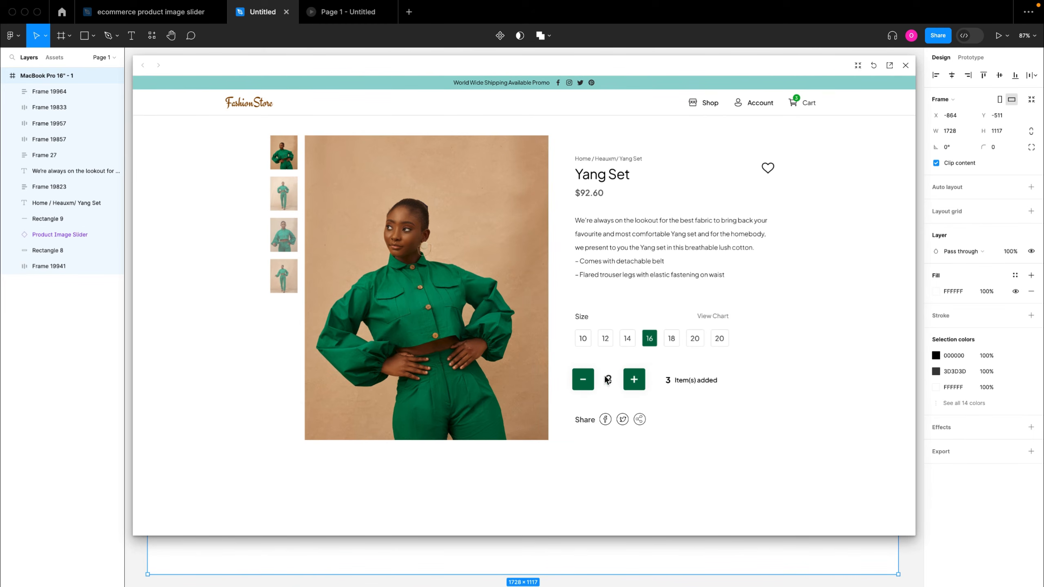
{"action": "left_click", "coordinate": [580, 381]}
{"action": "left_click", "coordinate": [629, 381]}
{"action": "left_click", "coordinate": [635, 381]}
{"action": "left_click", "coordinate": [634, 381]}
{"action": "left_click", "coordinate": [635, 381]}
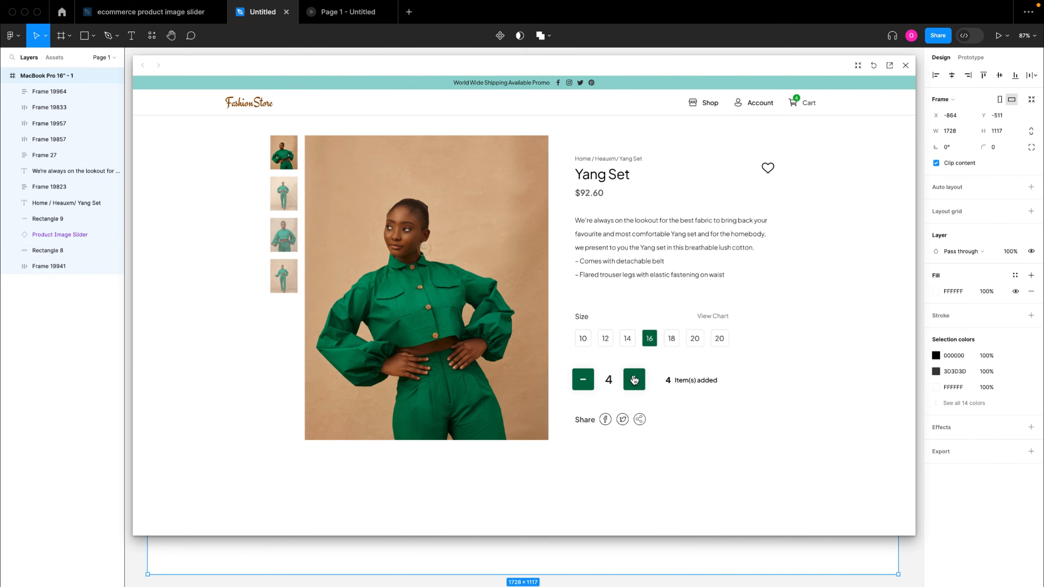
{"action": "left_click", "coordinate": [584, 387]}
{"action": "left_click", "coordinate": [584, 387]}
{"action": "left_click", "coordinate": [584, 387]}
{"action": "left_click", "coordinate": [584, 387]}
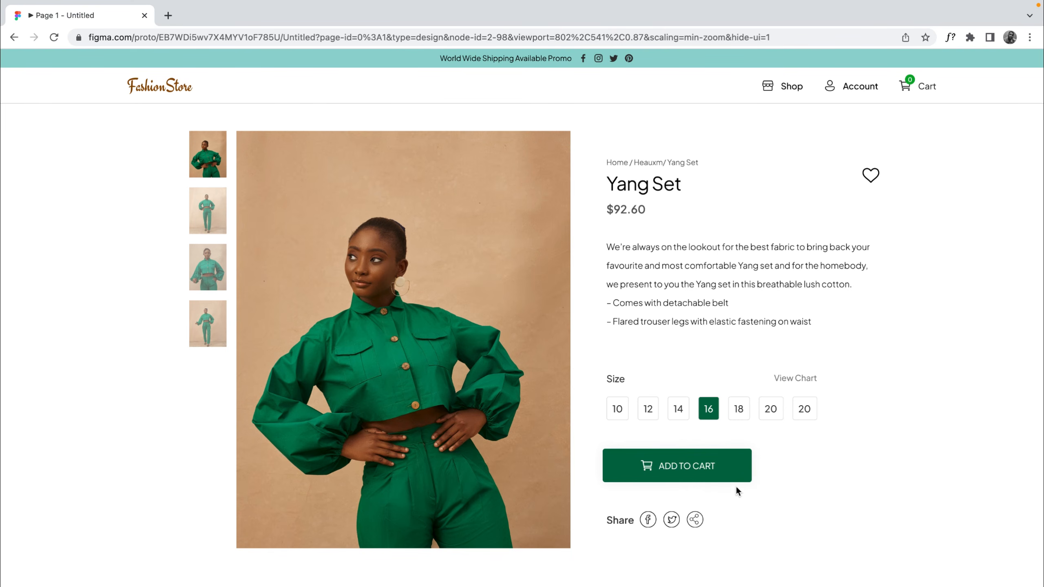
In the browser prototype, add the product to the cart, raise the quantity to 7, and inspect the header's cart badge up close.
{"action": "left_click", "coordinate": [704, 468]}
{"action": "left_click", "coordinate": [681, 468]}
{"action": "left_click", "coordinate": [681, 468]}
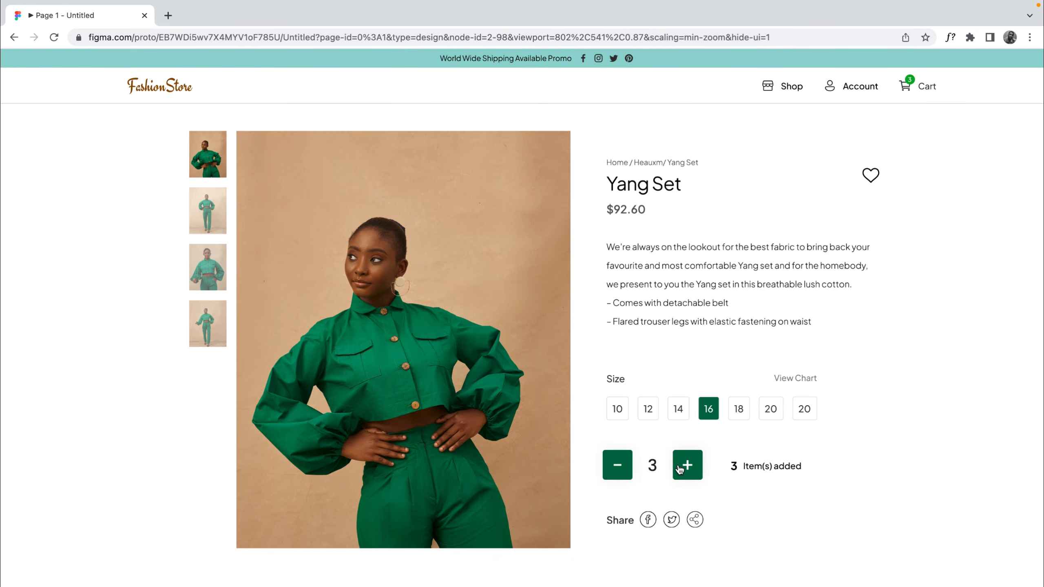
{"action": "left_click", "coordinate": [686, 467]}
{"action": "left_click", "coordinate": [689, 466]}
{"action": "left_click", "coordinate": [689, 466]}
{"action": "left_click", "coordinate": [690, 466]}
{"action": "scroll", "coordinate": [945, 92], "scroll_direction": "up", "scroll_amount": 5}
{"action": "scroll", "coordinate": [946, 91], "scroll_direction": "up", "scroll_amount": 2}
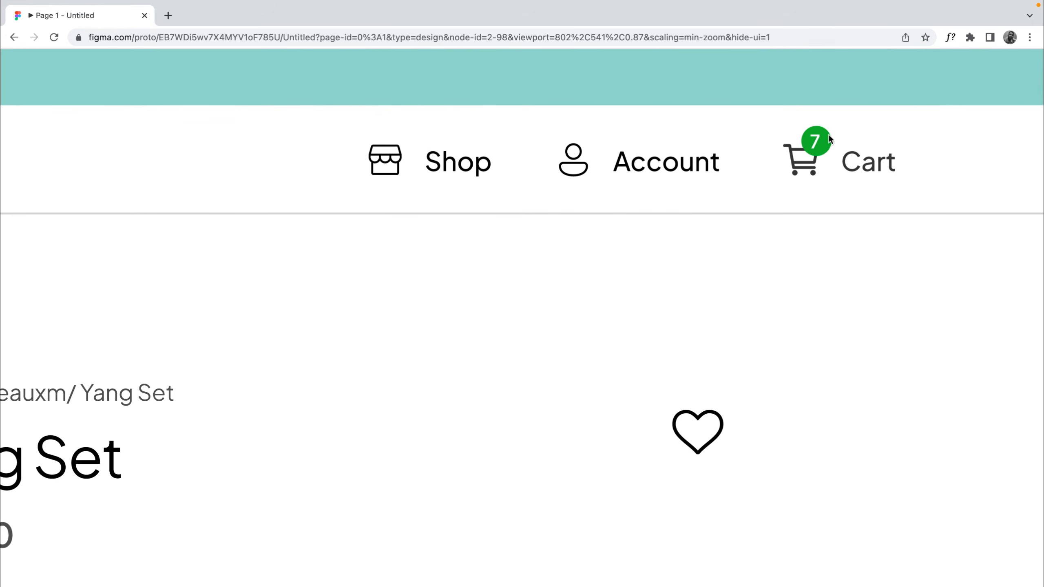
{"action": "scroll", "coordinate": [830, 176], "scroll_direction": "down", "scroll_amount": 7}
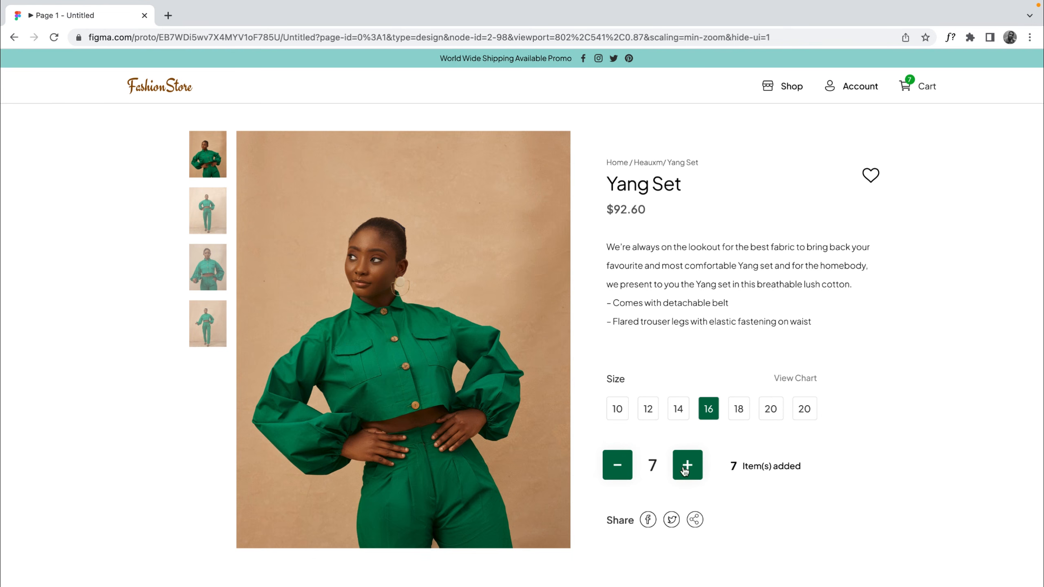
Reduce the product quantity from 7 to zero in the browser prototype to test the return to the ADD TO CART button.
{"action": "left_click", "coordinate": [618, 465]}
{"action": "left_click", "coordinate": [619, 465]}
{"action": "left_click", "coordinate": [619, 465]}
{"action": "left_click", "coordinate": [621, 465]}
{"action": "left_click", "coordinate": [621, 465]}
{"action": "left_click", "coordinate": [621, 465]}
{"action": "left_click", "coordinate": [621, 465]}
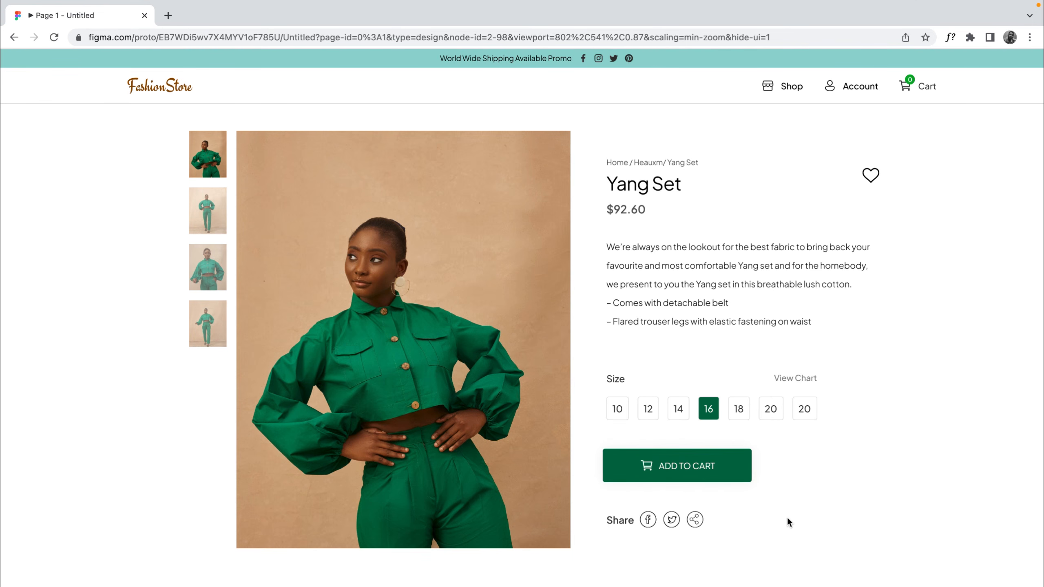